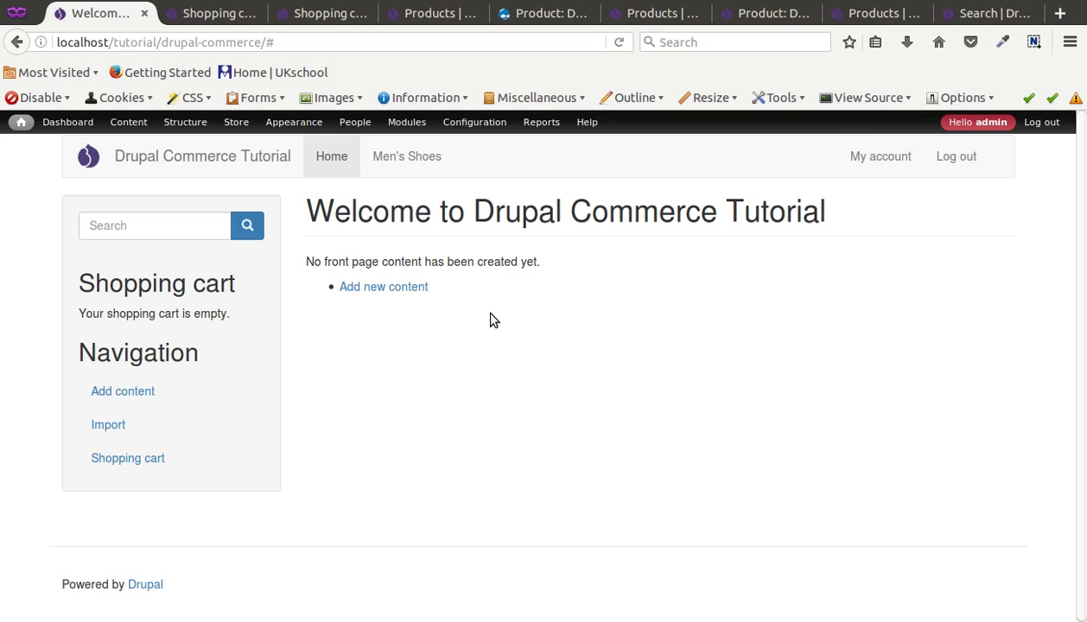
Step: Close the leftover shopping cart and product tabs, keeping only the home page
{"action": "middle_click", "coordinate": [222, 19]}
{"action": "middle_click", "coordinate": [222, 22]}
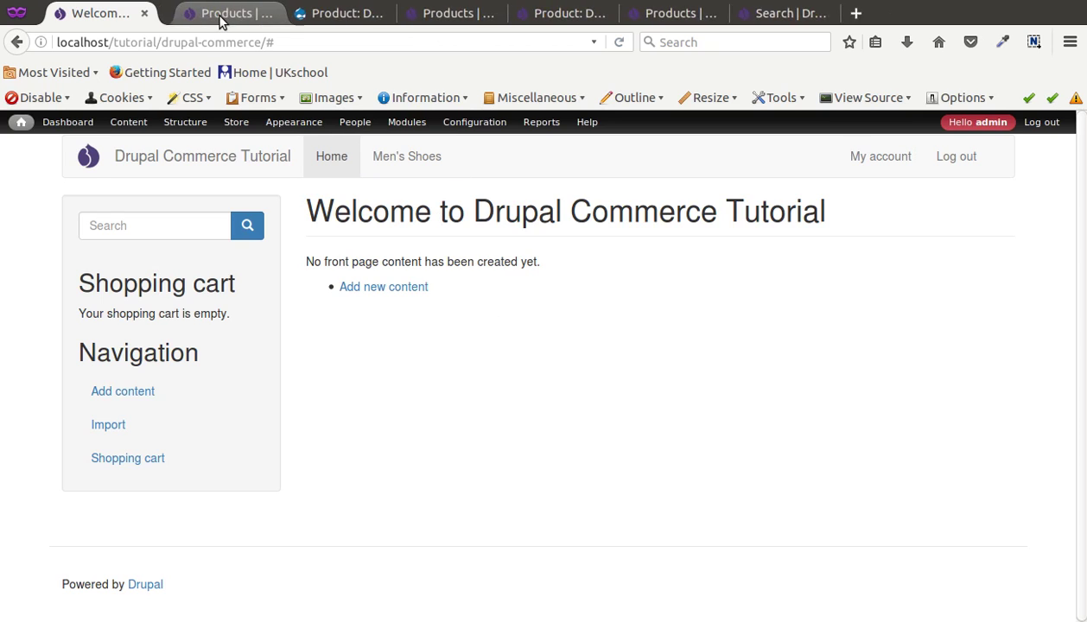
{"action": "middle_click", "coordinate": [222, 19]}
{"action": "middle_click", "coordinate": [222, 19]}
{"action": "middle_click", "coordinate": [222, 19]}
{"action": "middle_click", "coordinate": [222, 19]}
{"action": "middle_click", "coordinate": [222, 19]}
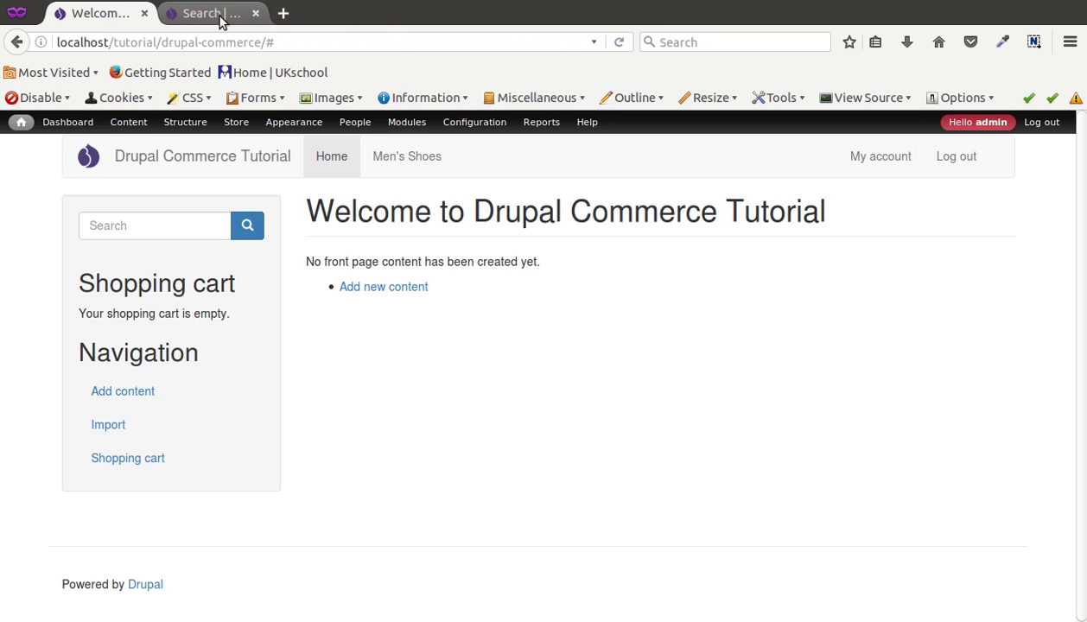
{"action": "middle_click", "coordinate": [222, 19]}
Step: Open Store > Configuration > Checkout settings in a background tab
{"action": "mouse_move", "coordinate": [237, 126]}
{"action": "mouse_move", "coordinate": [255, 187]}
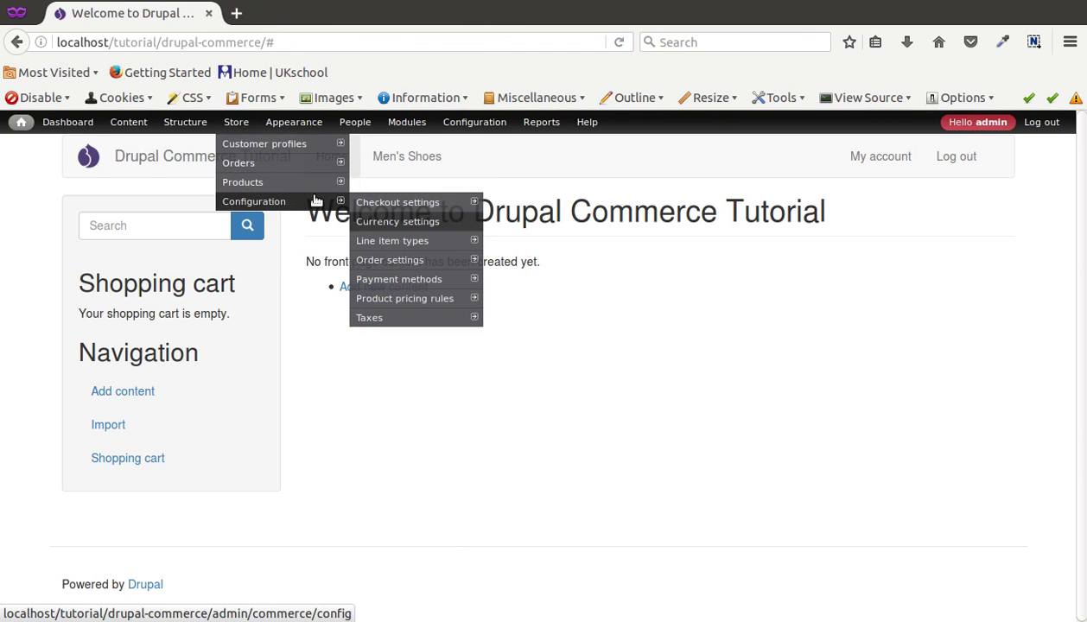
{"action": "mouse_move", "coordinate": [393, 208]}
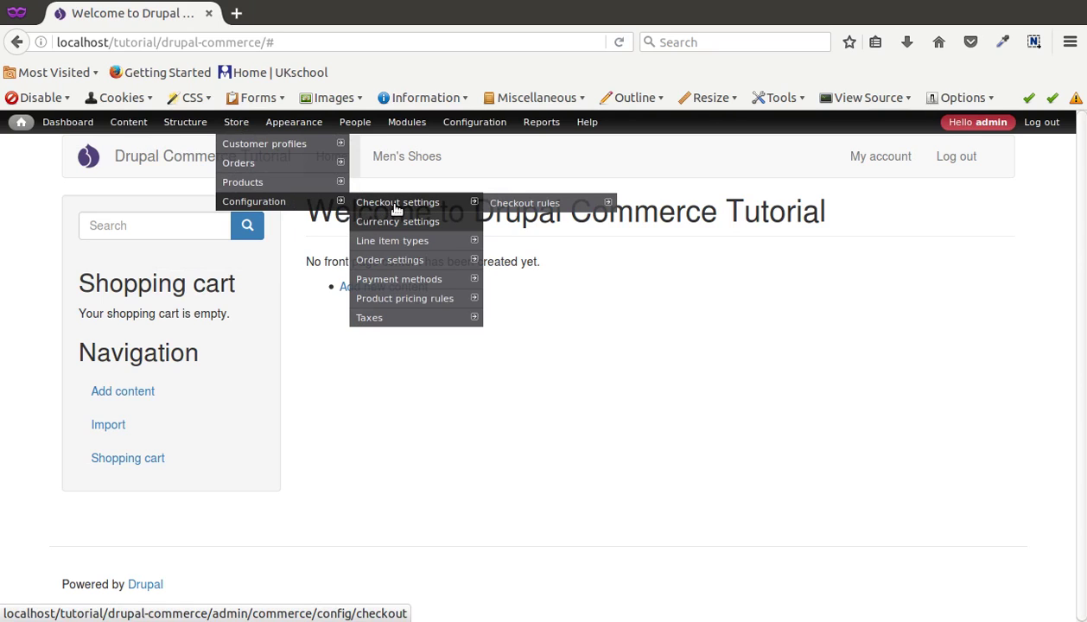
{"action": "middle_click", "coordinate": [396, 208]}
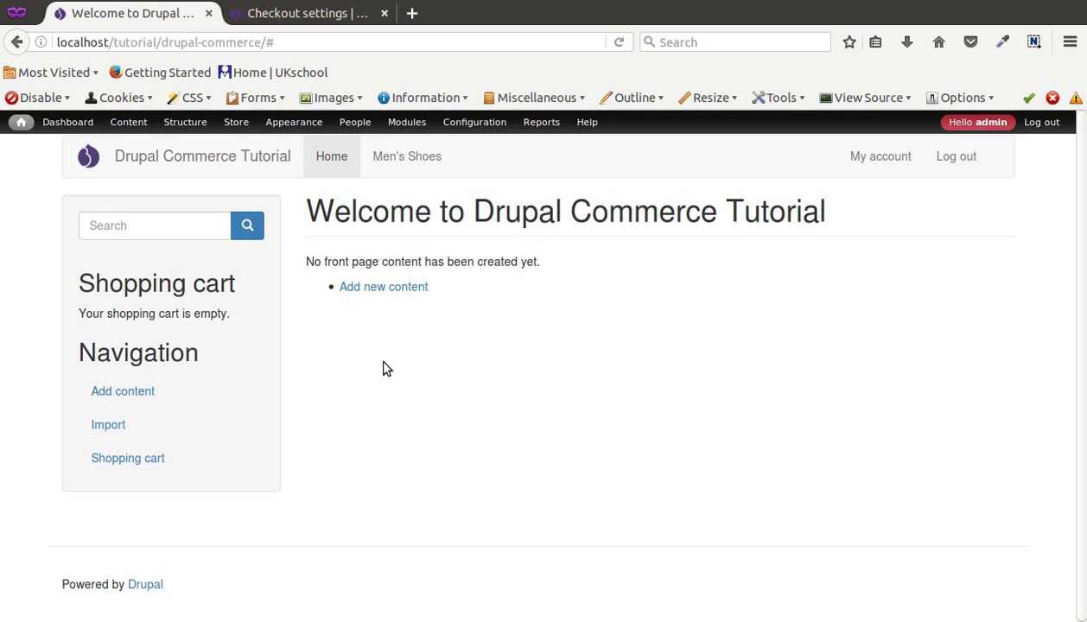
Step: Add the $20 Nike Men Runing Shoes from Men's Shoes to the cart and check out
{"action": "left_click", "coordinate": [436, 164]}
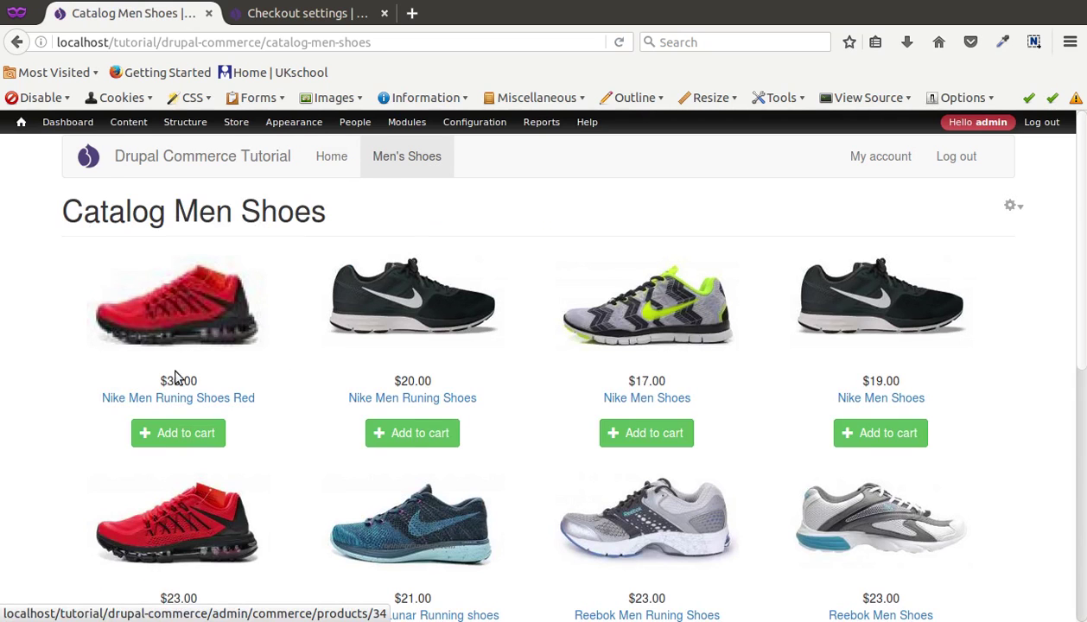
{"action": "left_click", "coordinate": [394, 439]}
{"action": "left_click", "coordinate": [296, 275]}
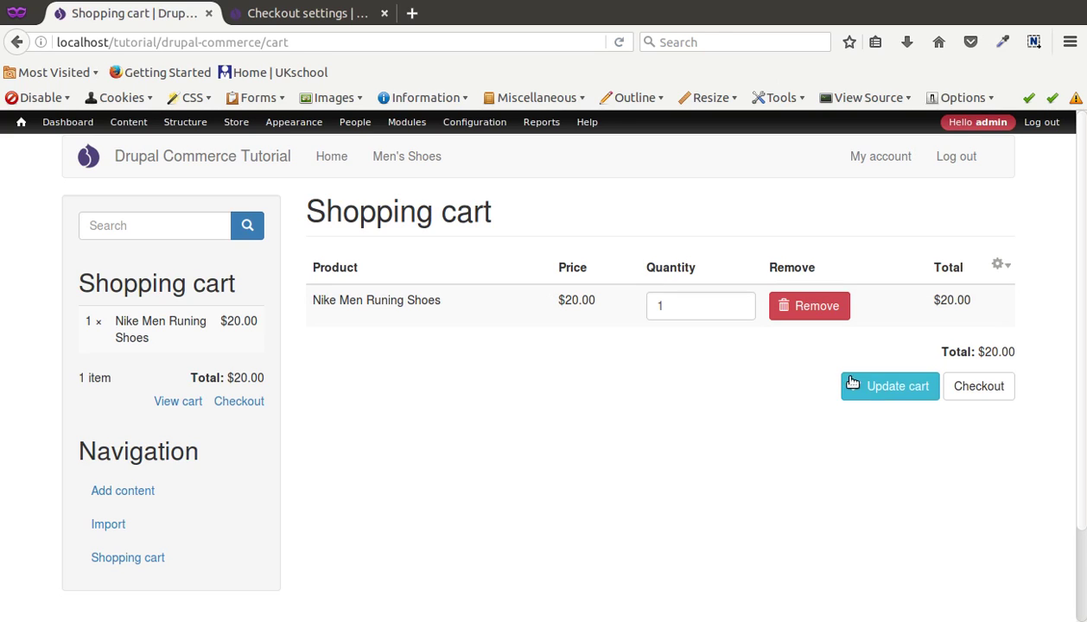
{"action": "left_click", "coordinate": [956, 388]}
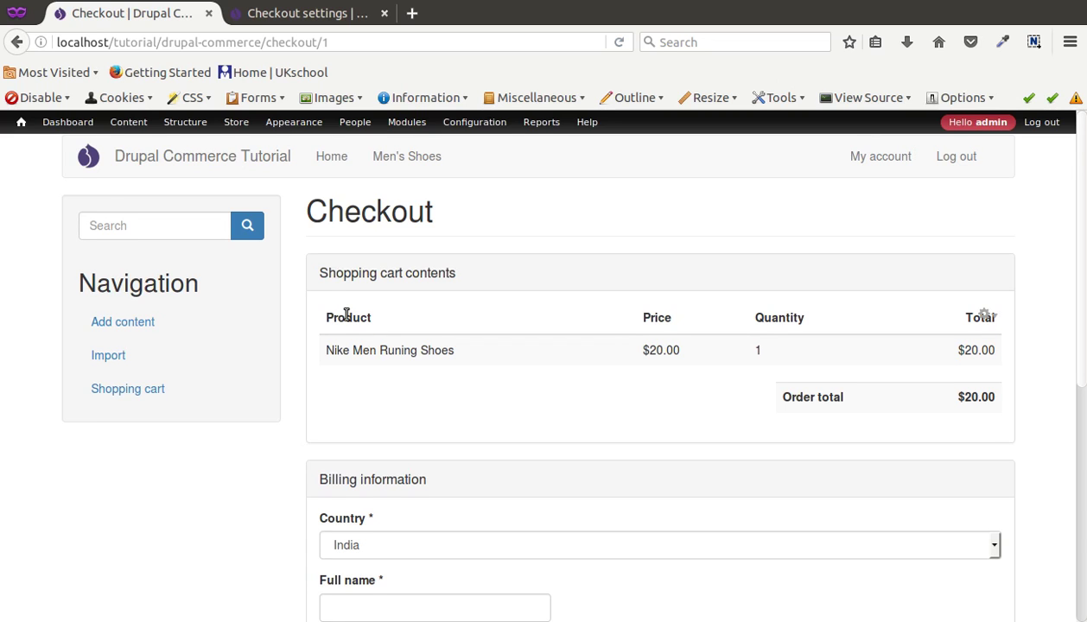
{"action": "scroll", "coordinate": [346, 317], "scroll_direction": "down", "scroll_amount": 2}
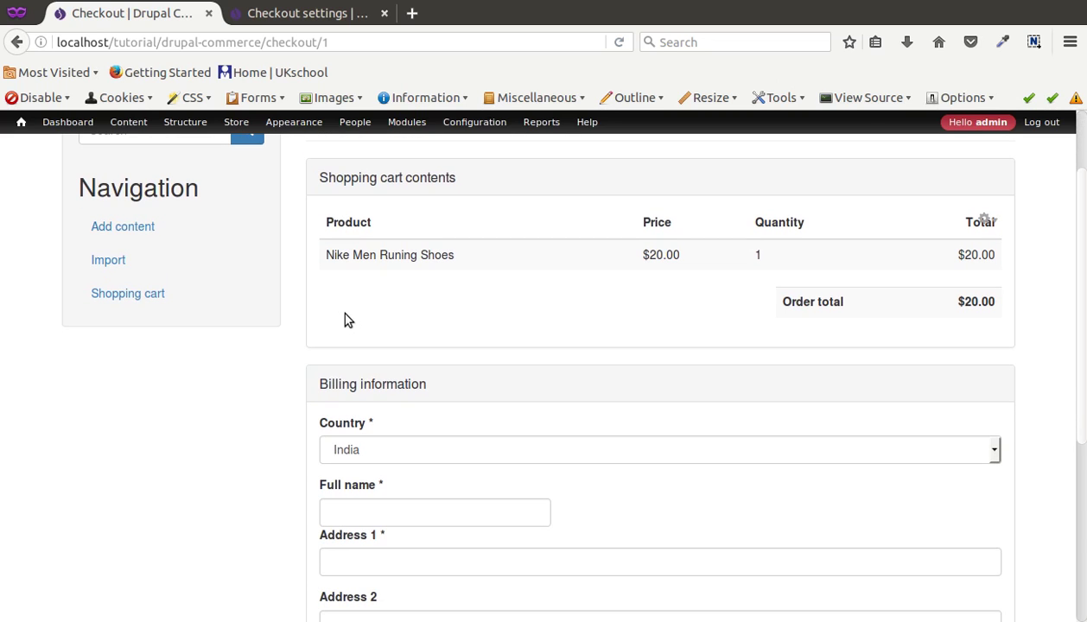
{"action": "scroll", "coordinate": [346, 320], "scroll_direction": "down", "scroll_amount": 6}
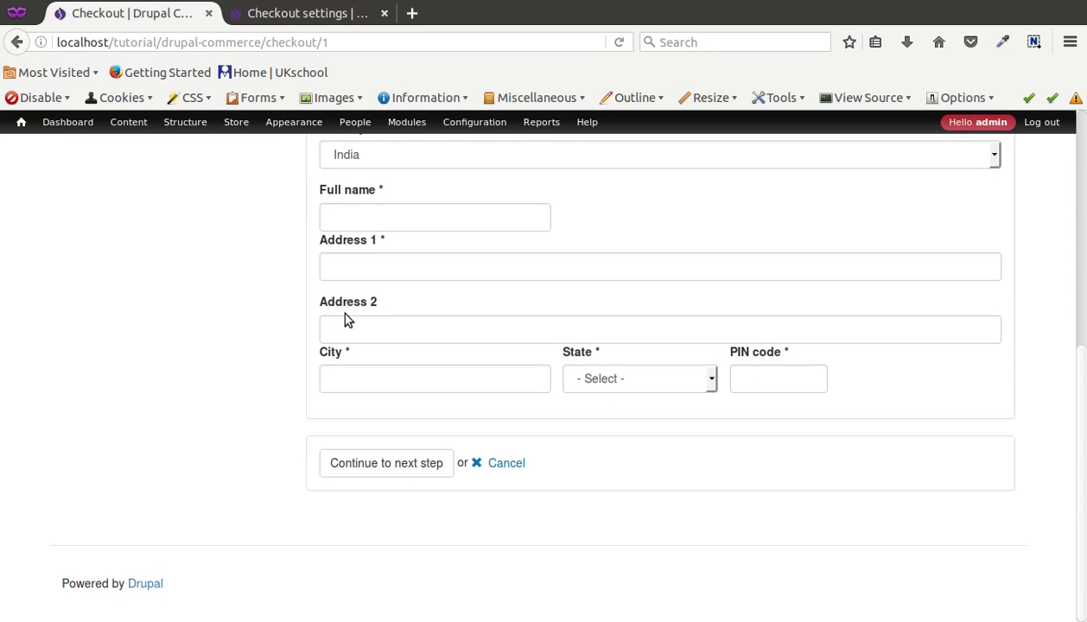
{"action": "scroll", "coordinate": [344, 320], "scroll_direction": "up", "scroll_amount": 5}
{"action": "left_click_drag", "start_coordinate": [320, 328], "coordinate": [428, 329]}
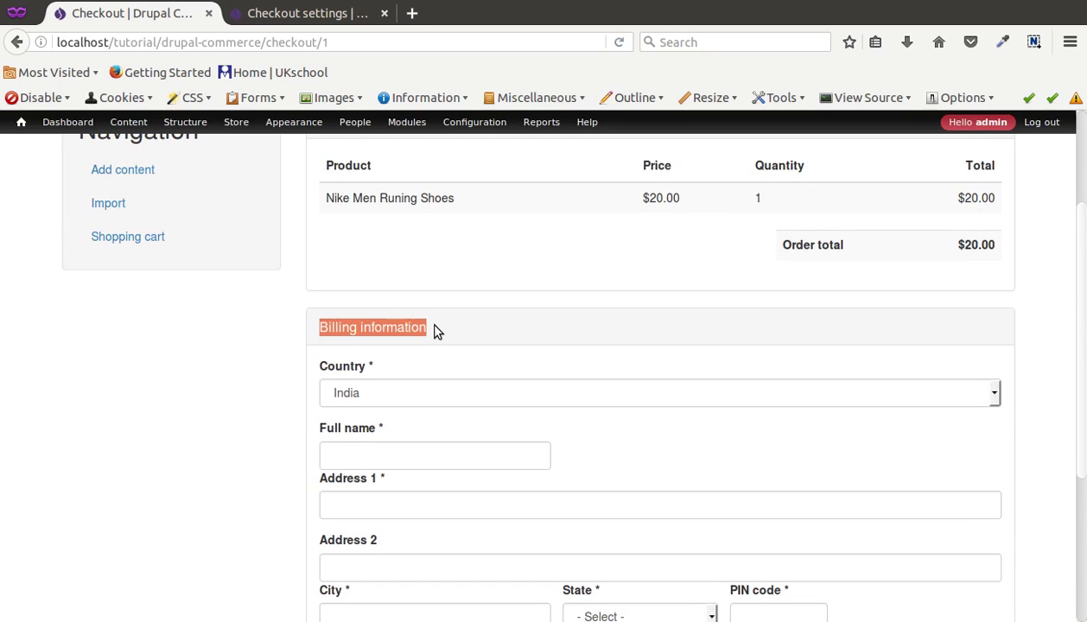
{"action": "scroll", "coordinate": [427, 328], "scroll_direction": "up", "scroll_amount": 3}
{"action": "left_click_drag", "start_coordinate": [345, 262], "coordinate": [442, 269]}
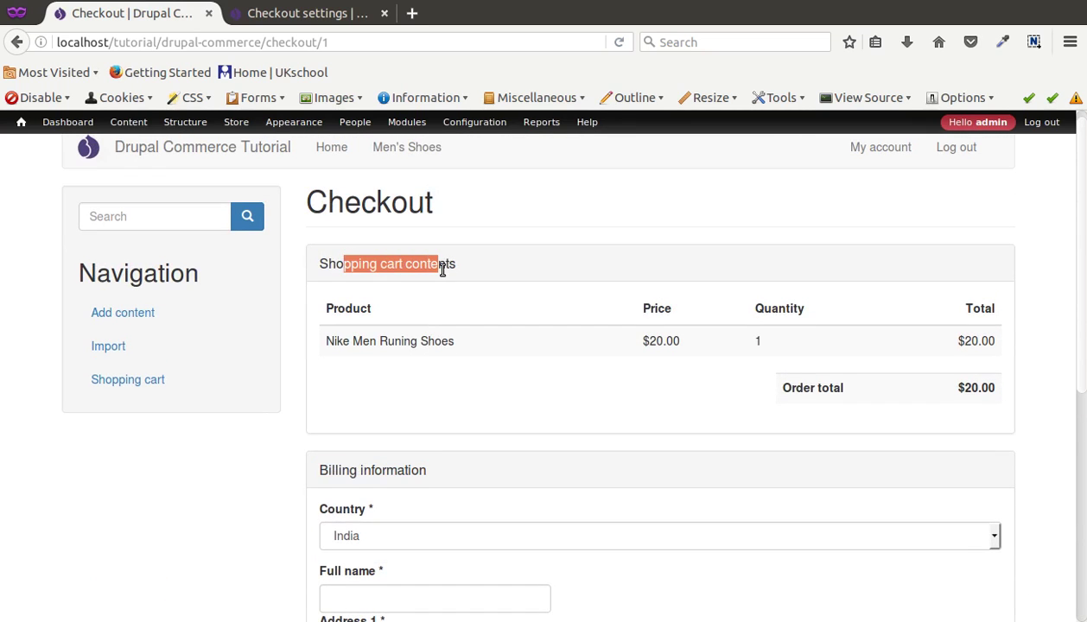
{"action": "scroll", "coordinate": [452, 344], "scroll_direction": "down", "scroll_amount": 7}
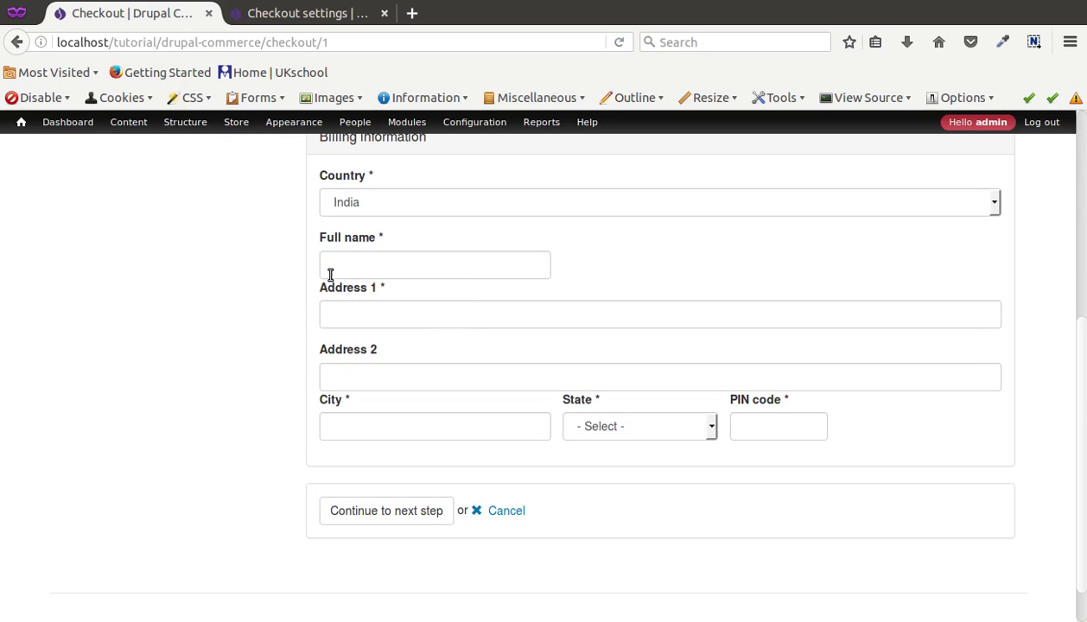
{"action": "scroll", "coordinate": [344, 275], "scroll_direction": "down", "scroll_amount": 1}
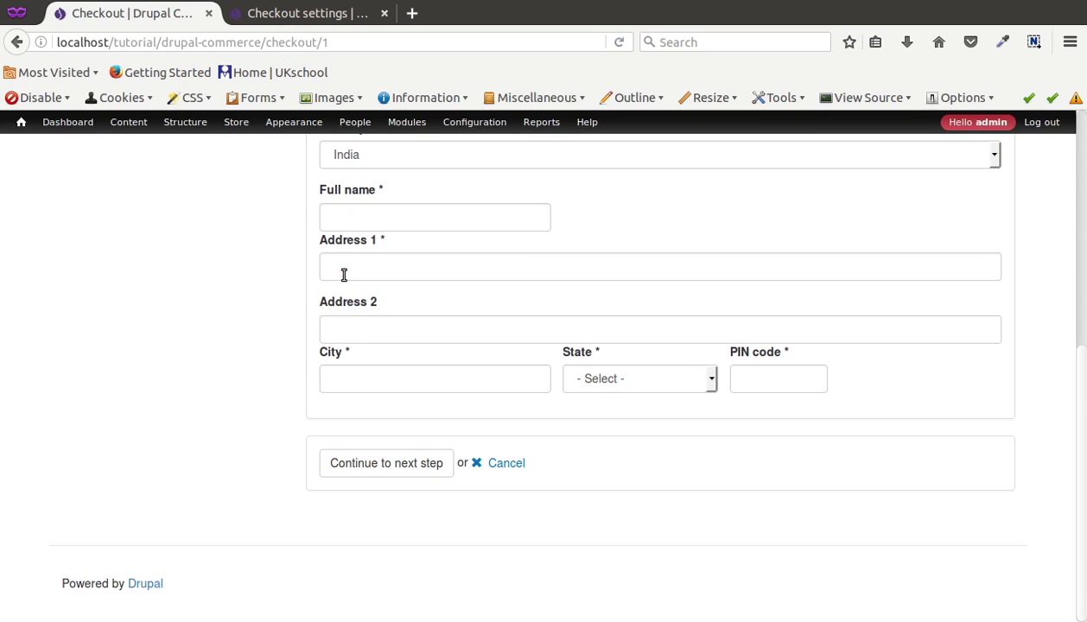
{"action": "scroll", "coordinate": [344, 275], "scroll_direction": "up", "scroll_amount": 3}
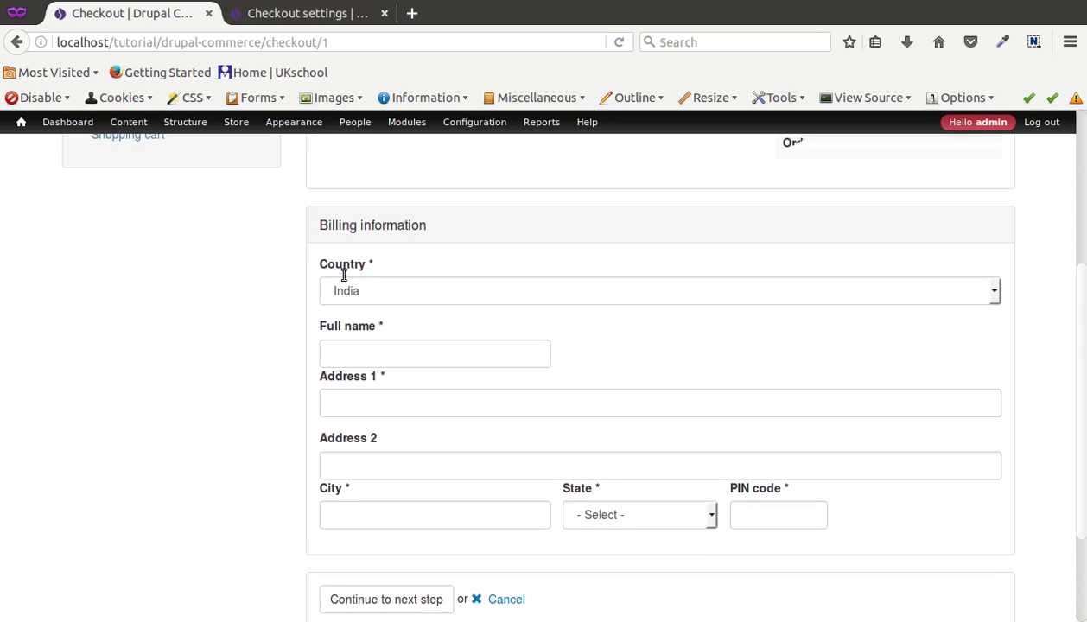
{"action": "scroll", "coordinate": [344, 275], "scroll_direction": "down", "scroll_amount": 3}
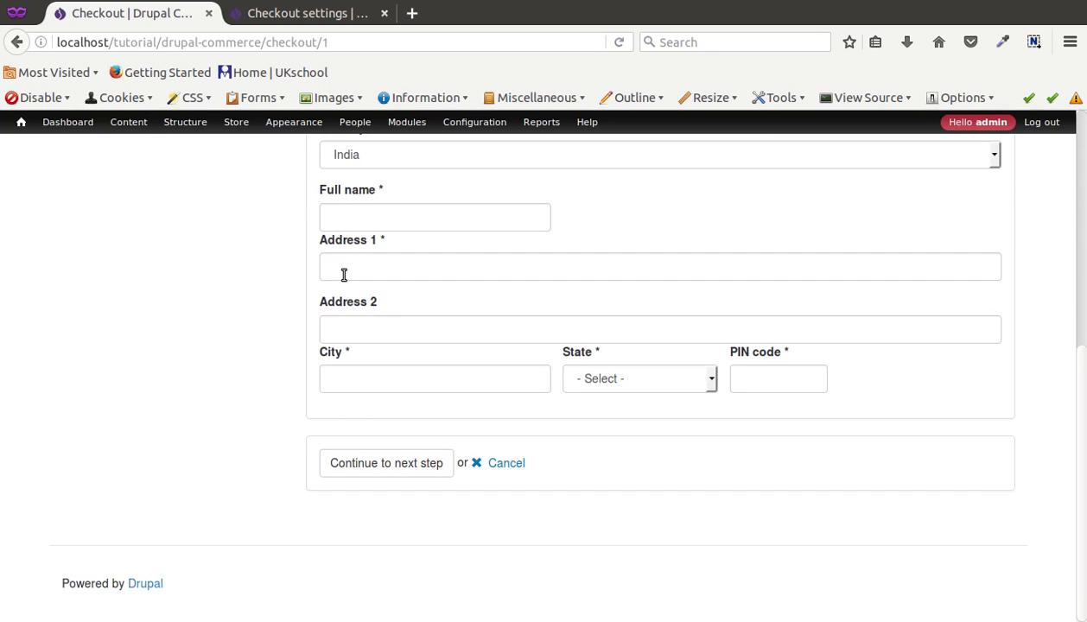
{"action": "scroll", "coordinate": [343, 275], "scroll_direction": "up", "scroll_amount": 8}
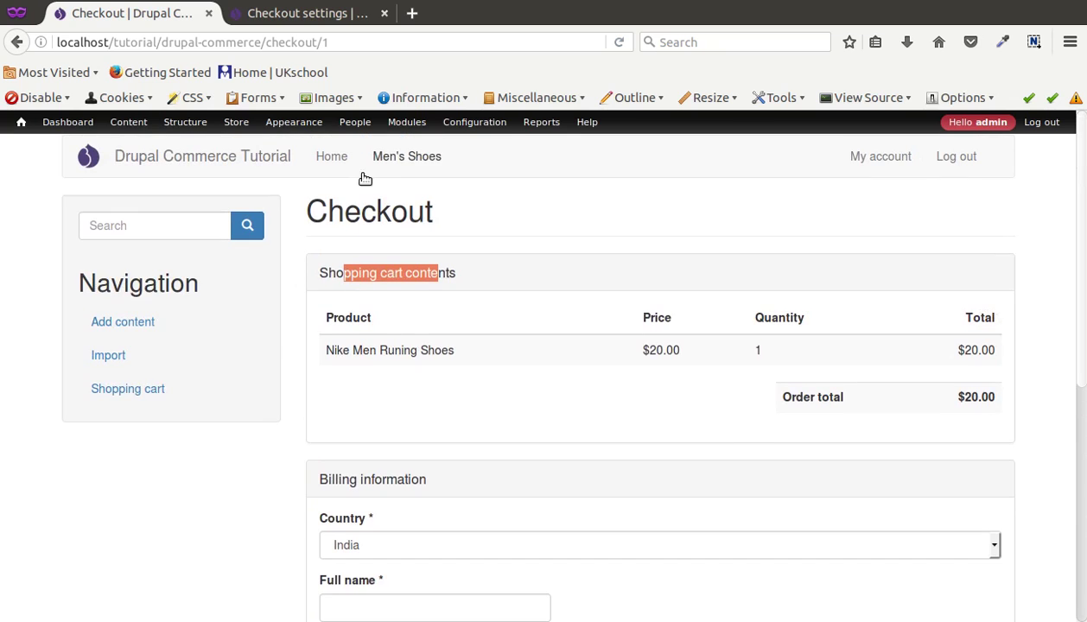
{"action": "right_click", "coordinate": [404, 128]}
Step: Enable the Payment Method Example module from the 'pa'-filtered Modules list and save
{"action": "left_click", "coordinate": [416, 136]}
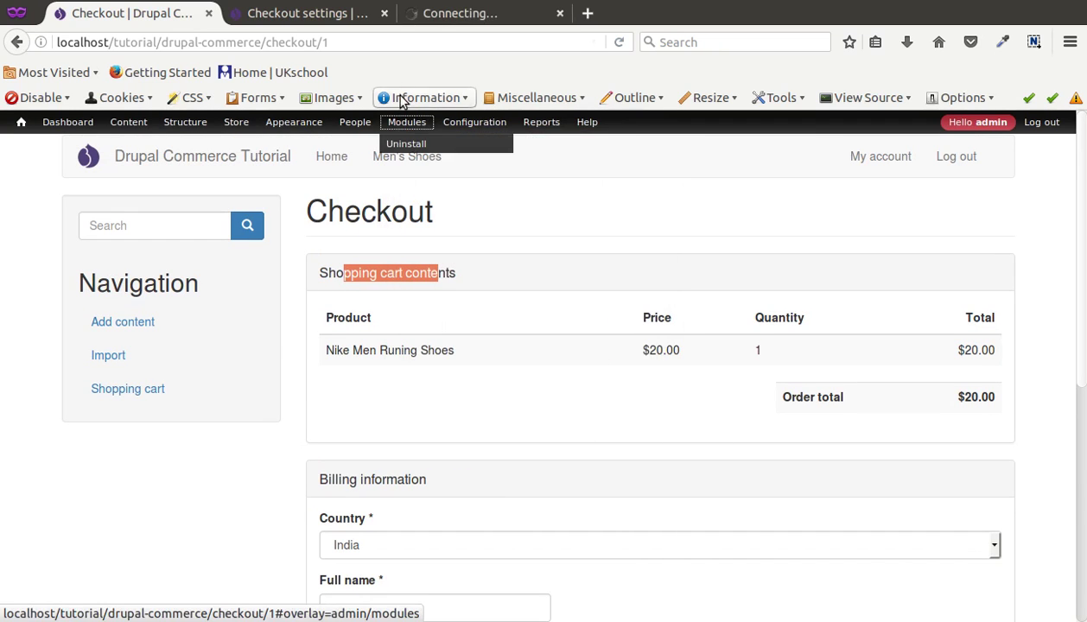
{"action": "key", "text": "ctrl+3"}
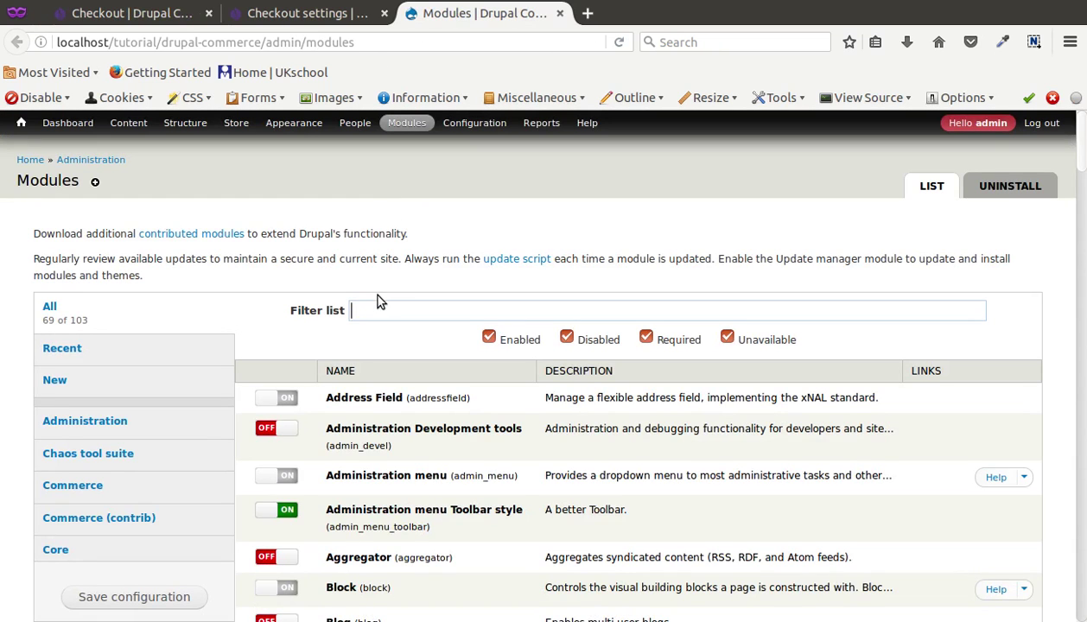
{"action": "type", "text": "pay"}
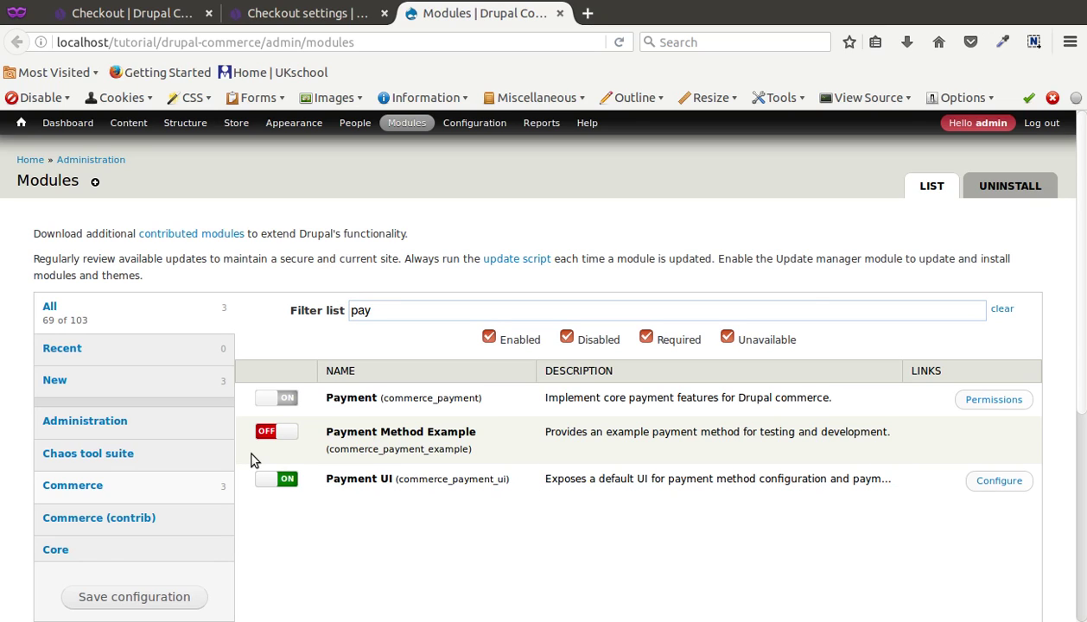
{"action": "left_click", "coordinate": [271, 438]}
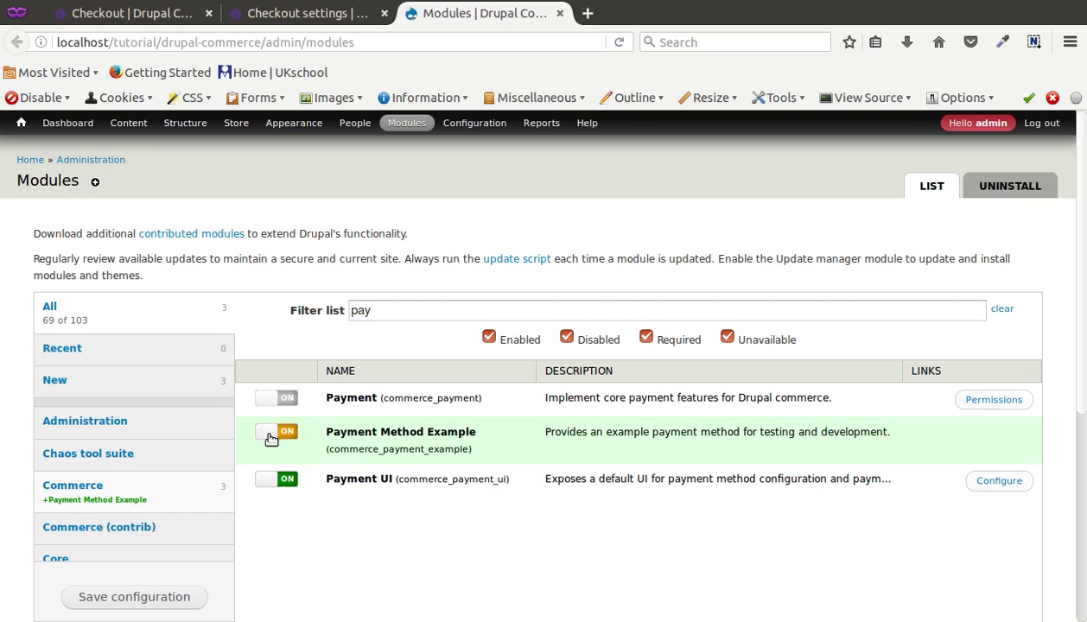
{"action": "left_click", "coordinate": [160, 595]}
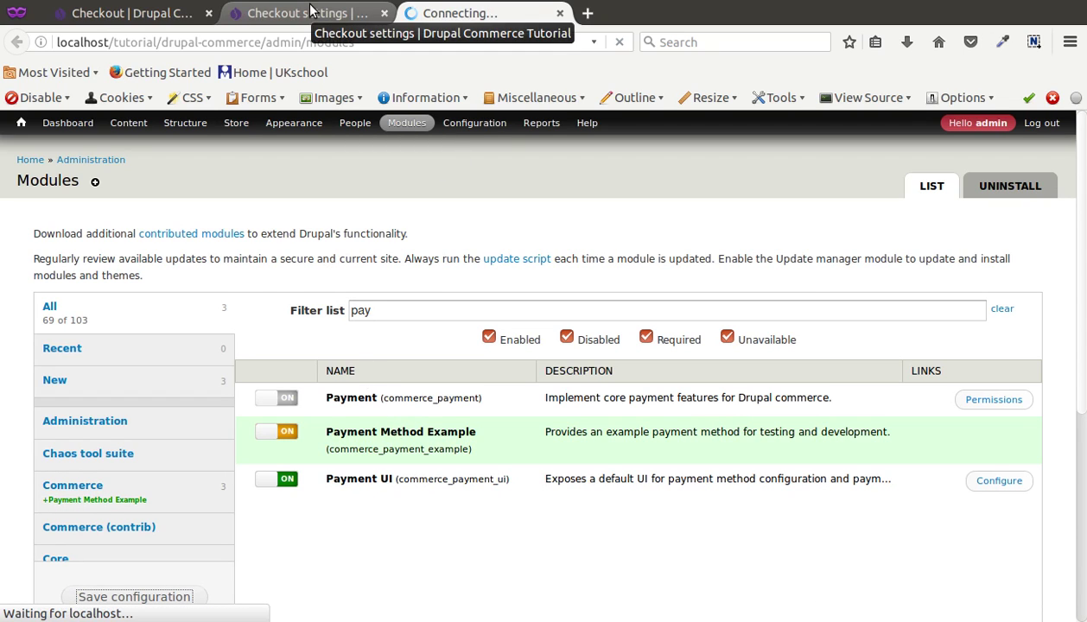
Step: Reload the checkout page and compare it against the filtered modules list
{"action": "left_click", "coordinate": [130, 13]}
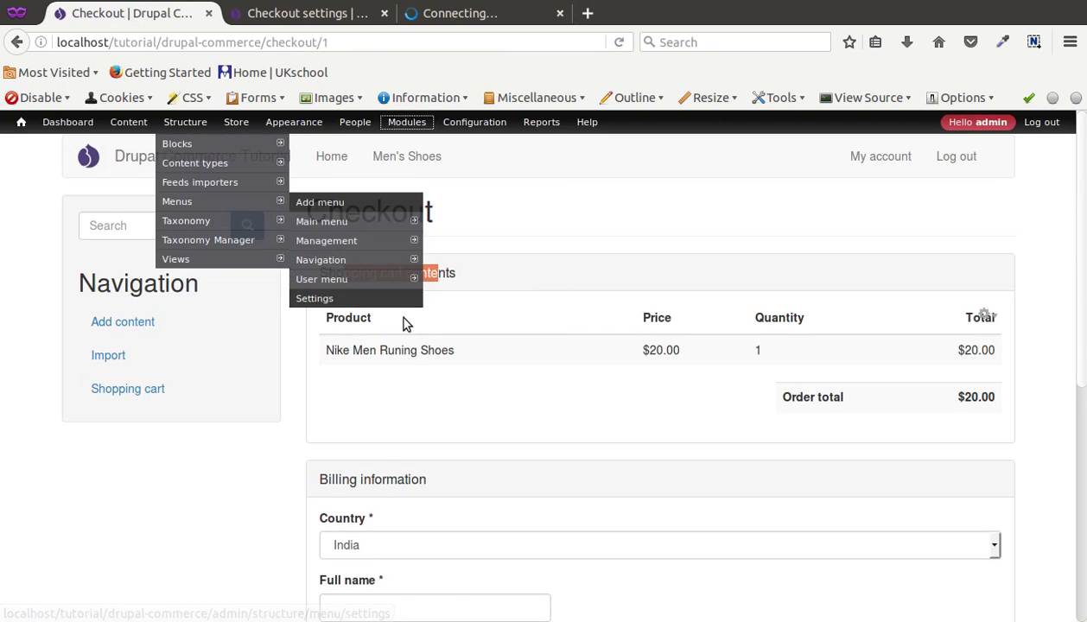
{"action": "left_click", "coordinate": [441, 15]}
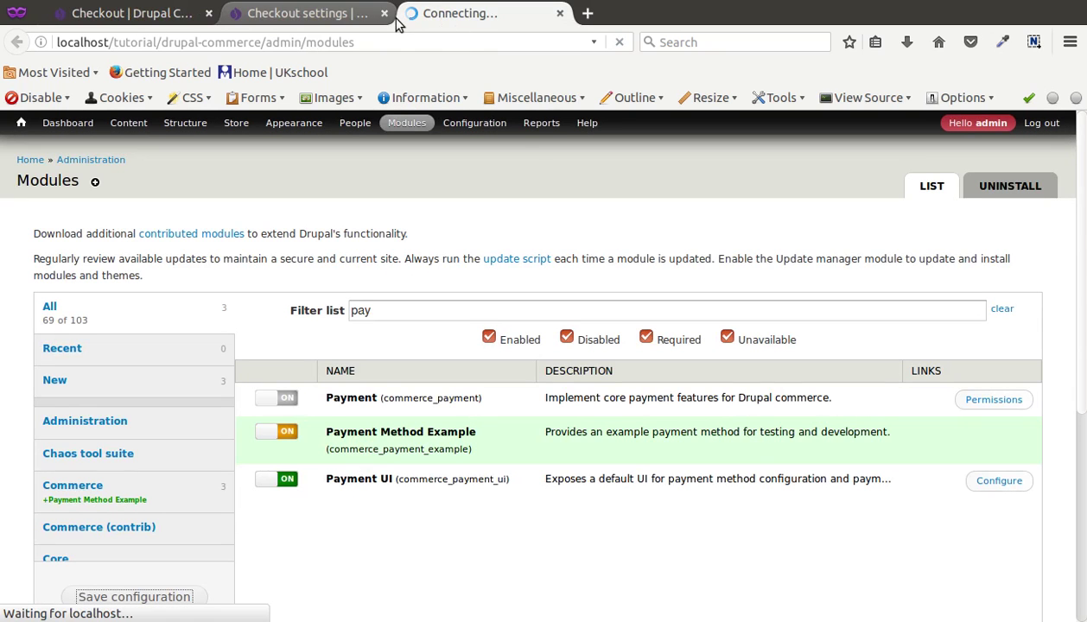
{"action": "left_click", "coordinate": [121, 20]}
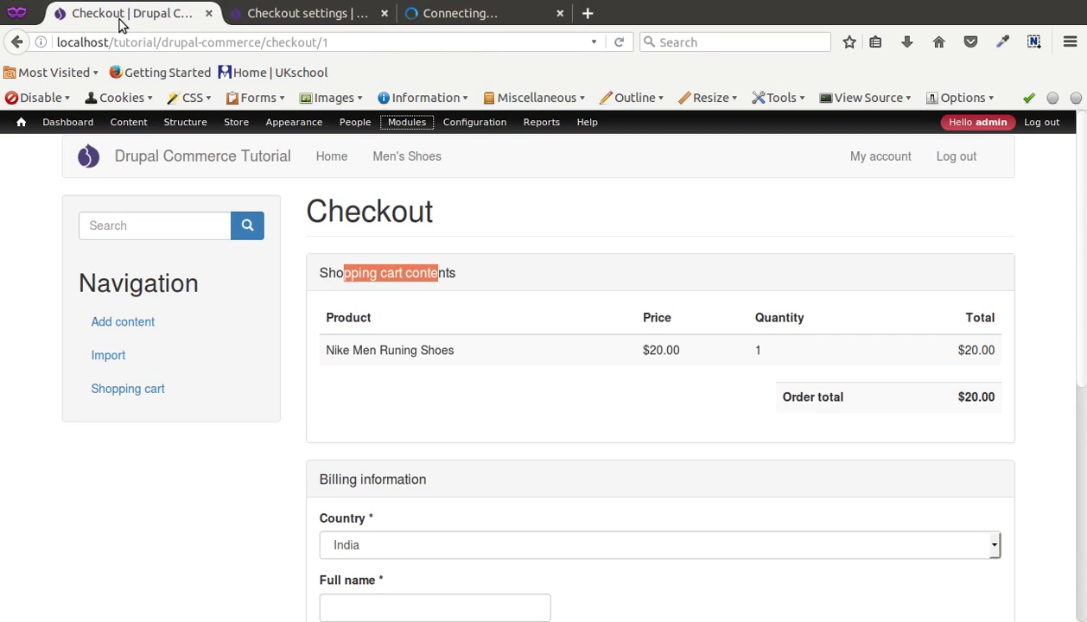
{"action": "key", "text": "F5"}
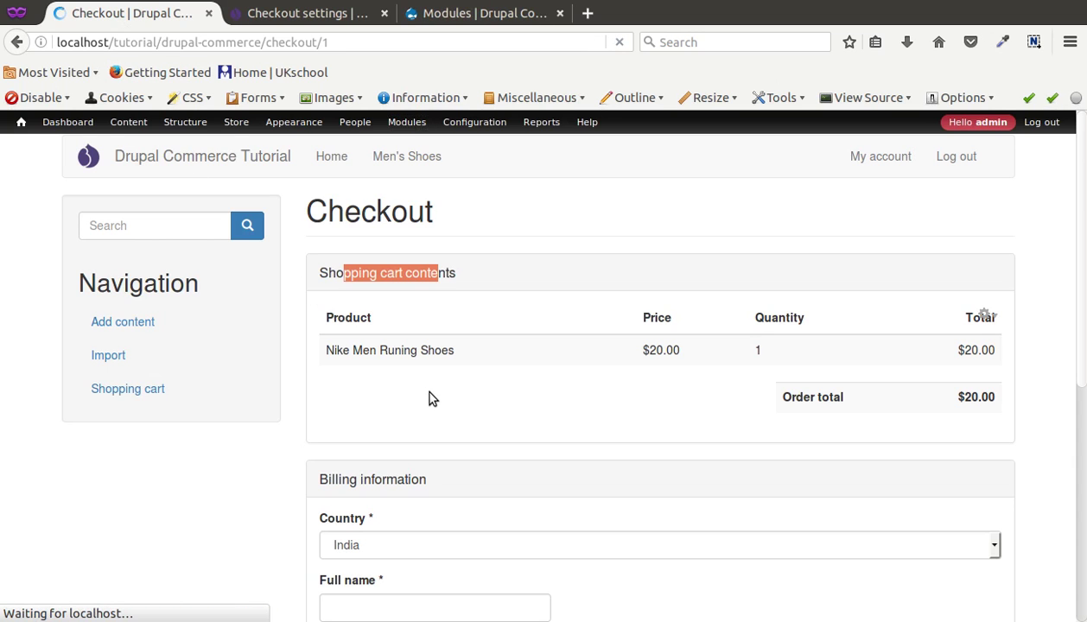
{"action": "scroll", "coordinate": [432, 398], "scroll_direction": "down", "scroll_amount": 8}
{"action": "scroll", "coordinate": [434, 398], "scroll_direction": "up", "scroll_amount": 5}
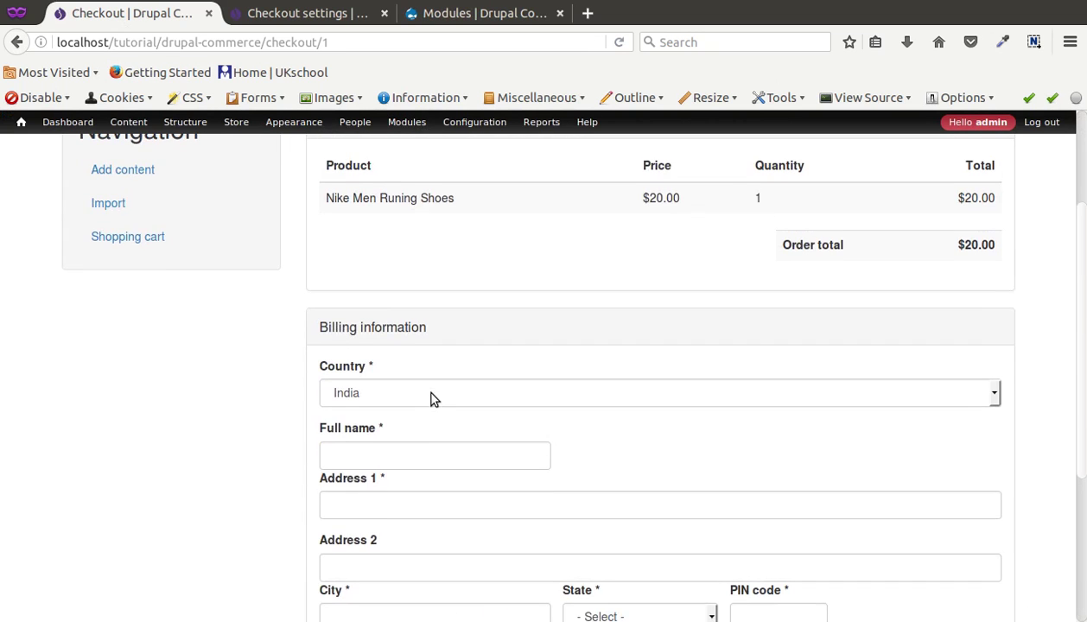
{"action": "scroll", "coordinate": [434, 398], "scroll_direction": "down", "scroll_amount": 5}
{"action": "scroll", "coordinate": [434, 396], "scroll_direction": "up", "scroll_amount": 5}
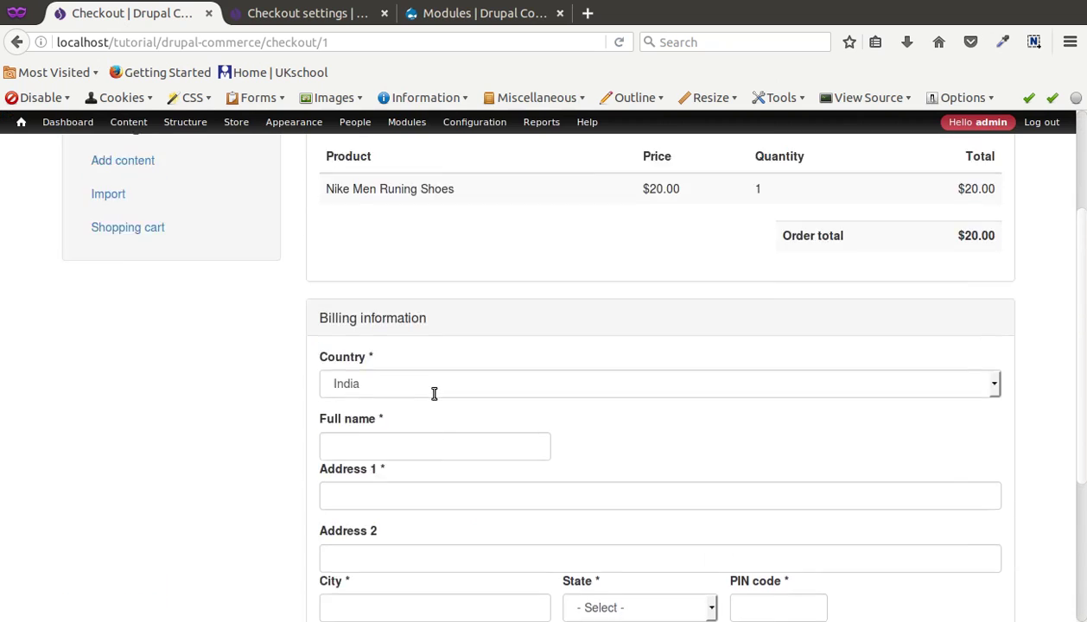
{"action": "scroll", "coordinate": [434, 394], "scroll_direction": "up", "scroll_amount": 3}
{"action": "left_click", "coordinate": [484, 13]}
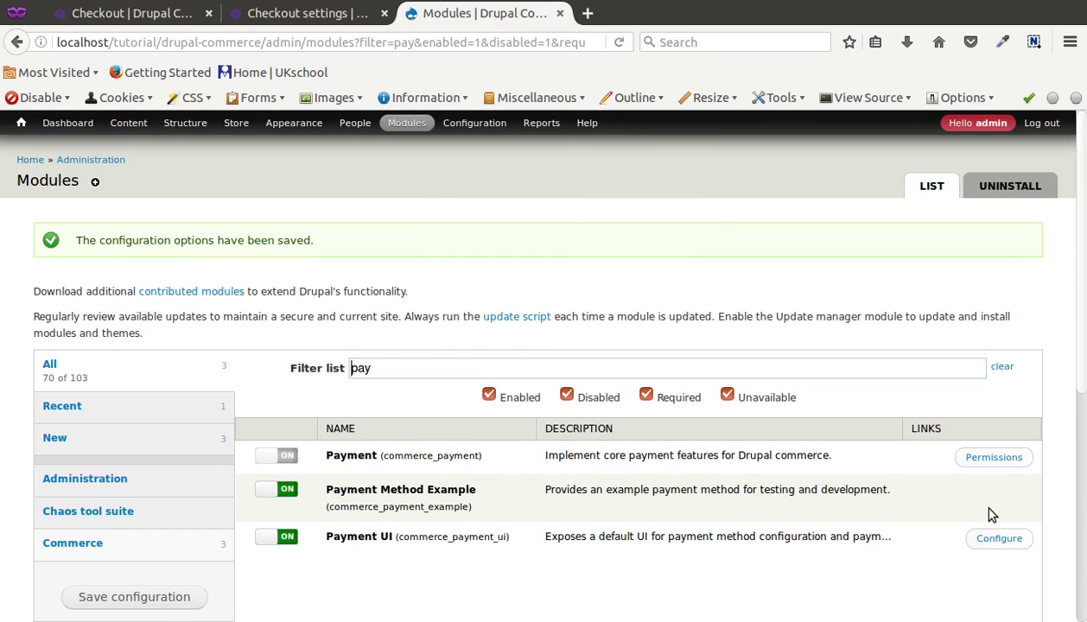
{"action": "left_click", "coordinate": [111, 19]}
{"action": "left_click", "coordinate": [277, 24]}
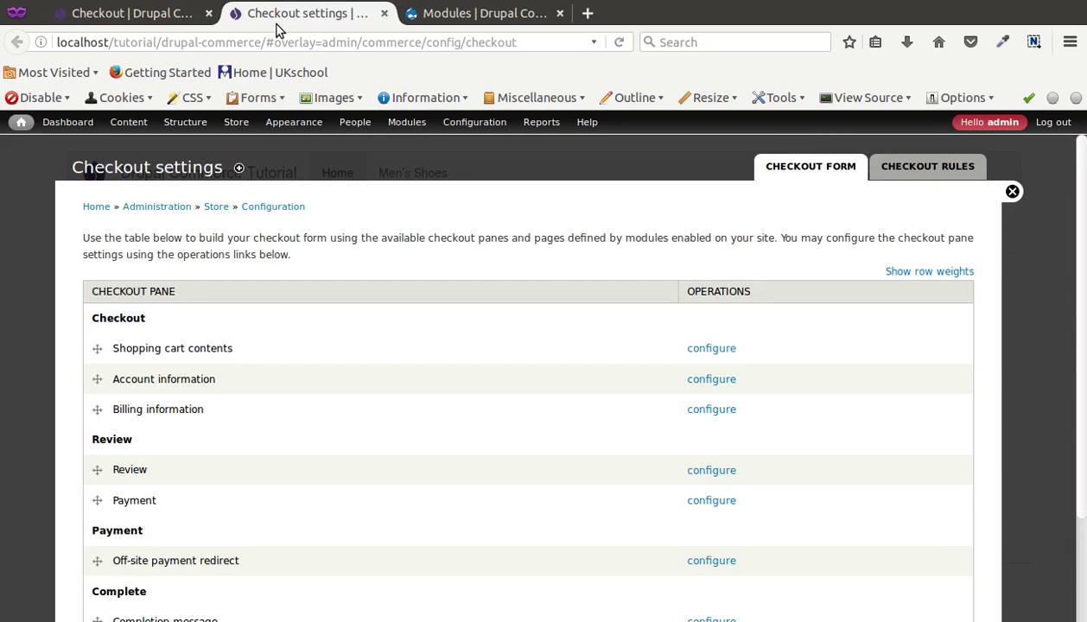
{"action": "left_click", "coordinate": [130, 13]}
{"action": "scroll", "coordinate": [262, 393], "scroll_direction": "down", "scroll_amount": 8}
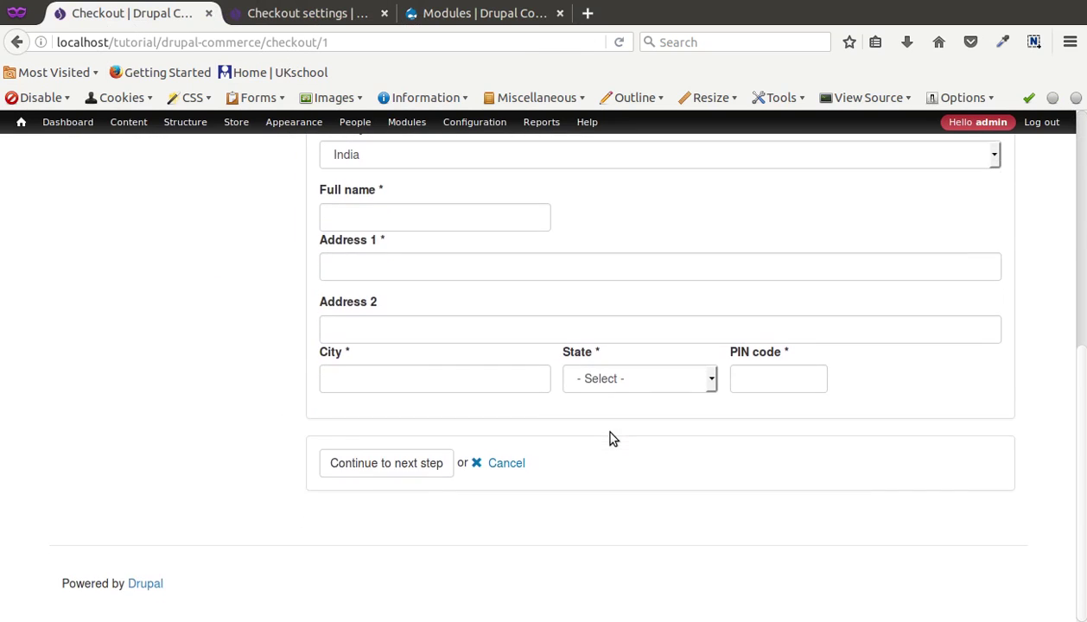
{"action": "scroll", "coordinate": [609, 439], "scroll_direction": "up", "scroll_amount": 5}
{"action": "scroll", "coordinate": [610, 439], "scroll_direction": "up", "scroll_amount": 3}
{"action": "left_click", "coordinate": [255, 15]}
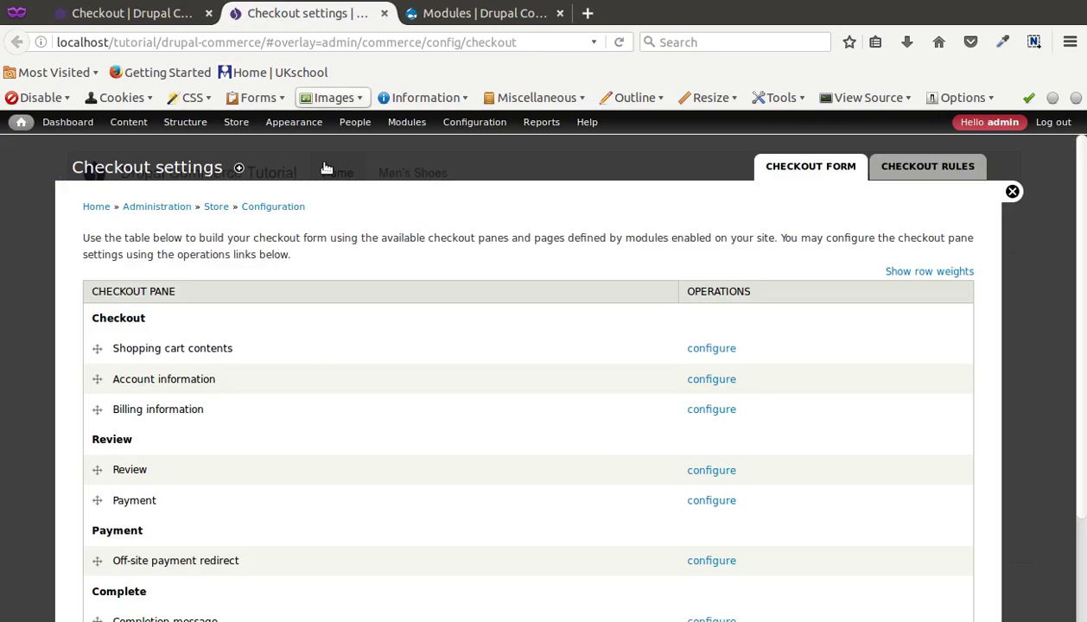
{"action": "key", "text": "F5"}
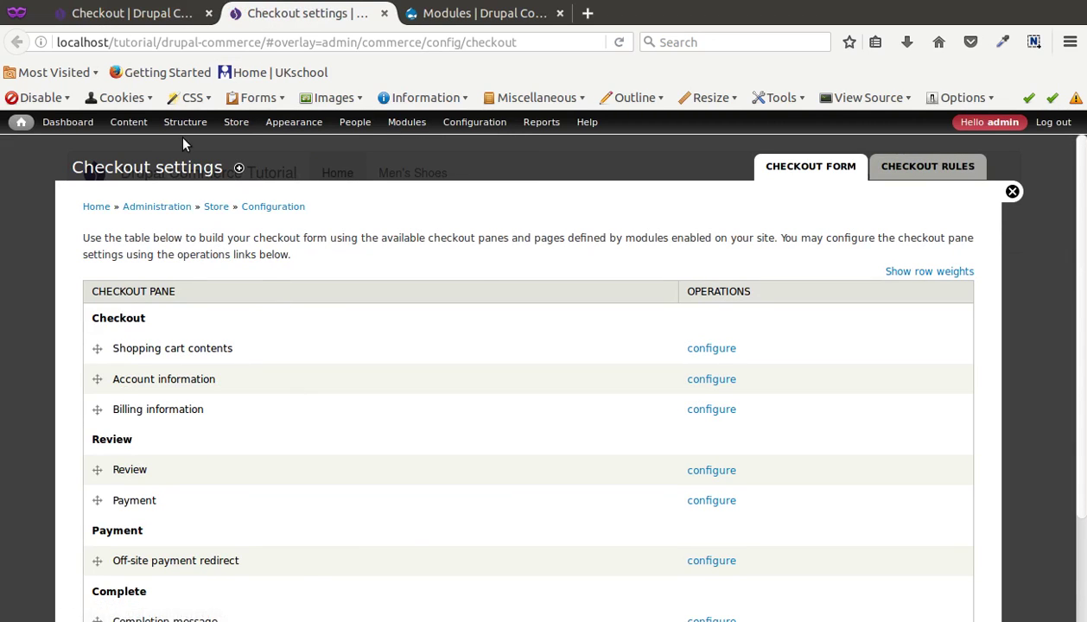
{"action": "mouse_move", "coordinate": [251, 122]}
{"action": "mouse_move", "coordinate": [260, 201]}
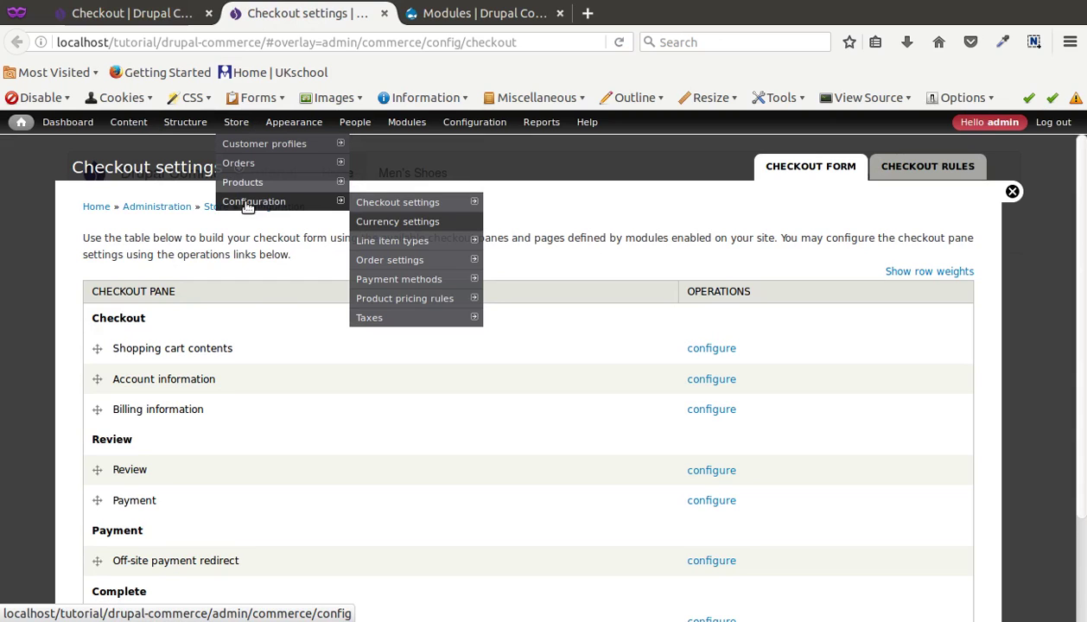
{"action": "left_click", "coordinate": [406, 204]}
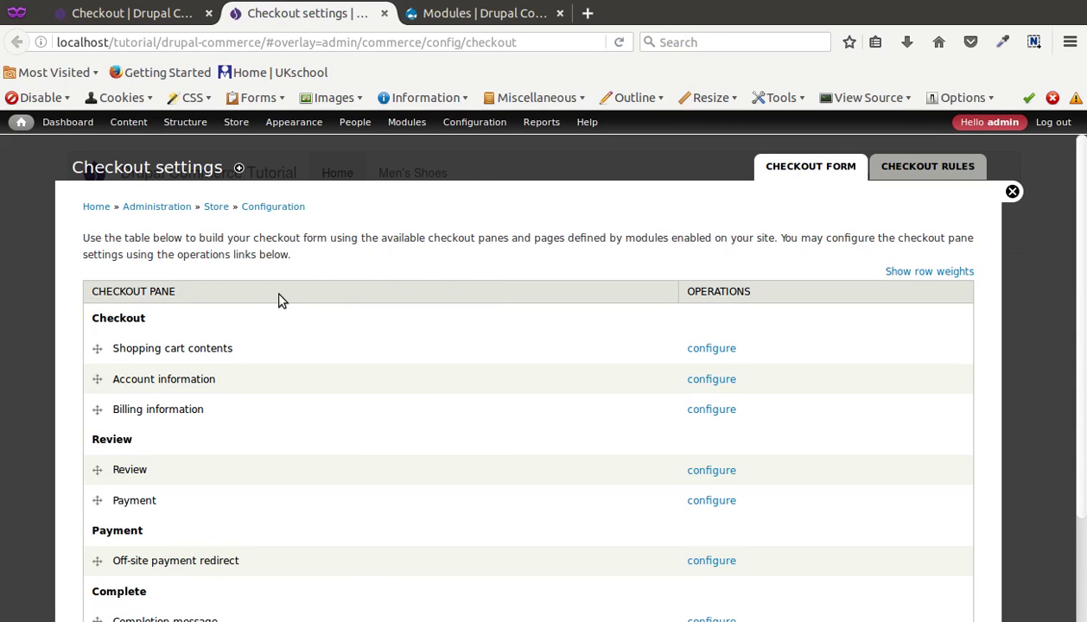
{"action": "scroll", "coordinate": [278, 300], "scroll_direction": "down", "scroll_amount": 2}
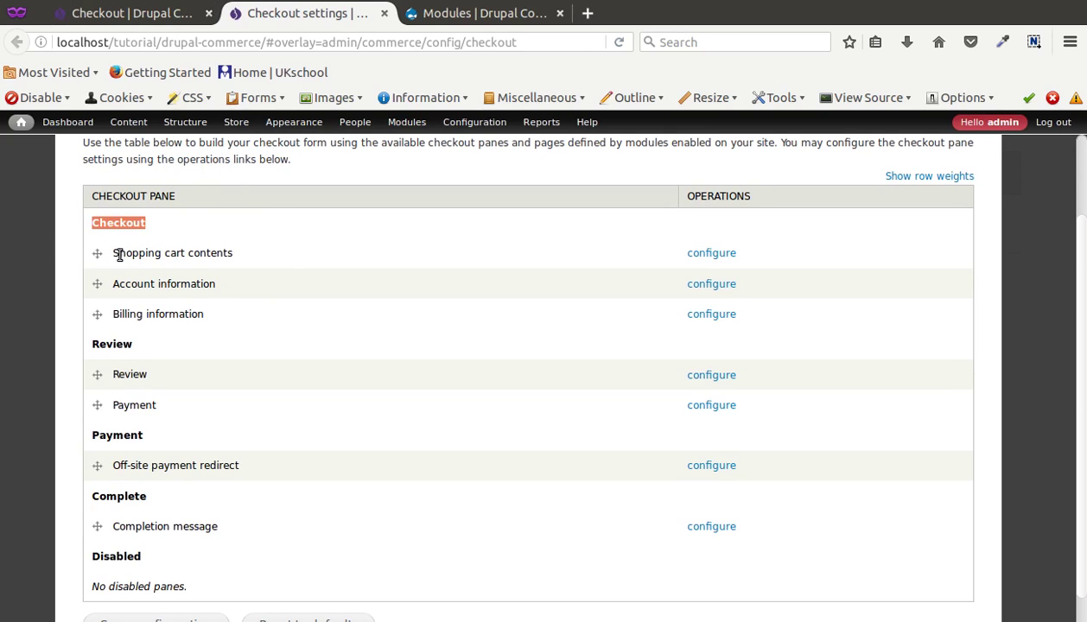
{"action": "left_click_drag", "start_coordinate": [114, 254], "coordinate": [253, 262]}
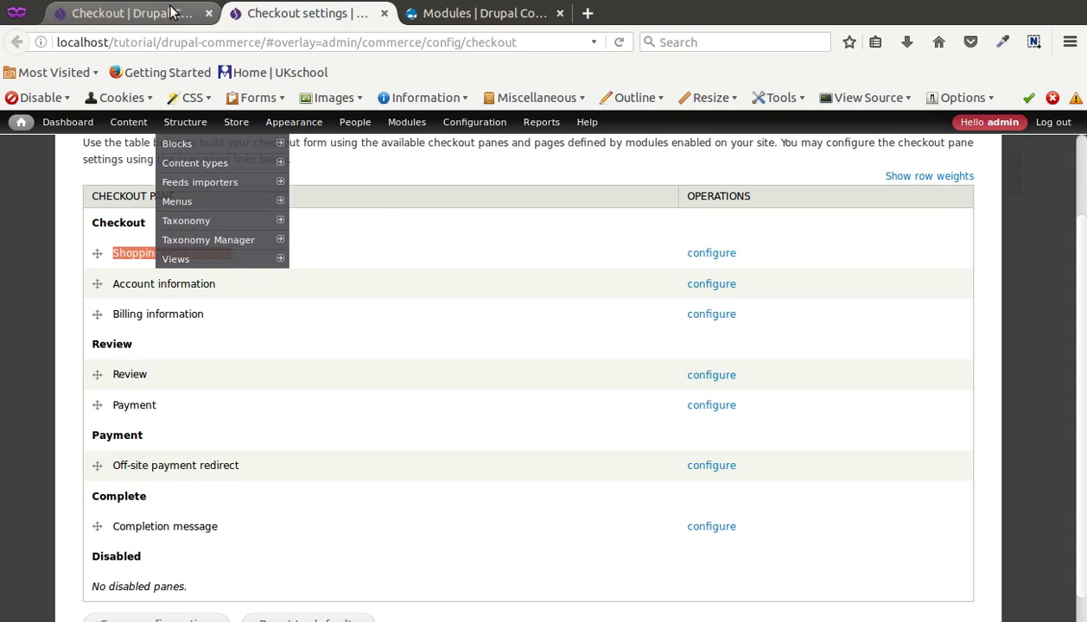
{"action": "left_click", "coordinate": [129, 13]}
{"action": "triple_click", "coordinate": [405, 272]}
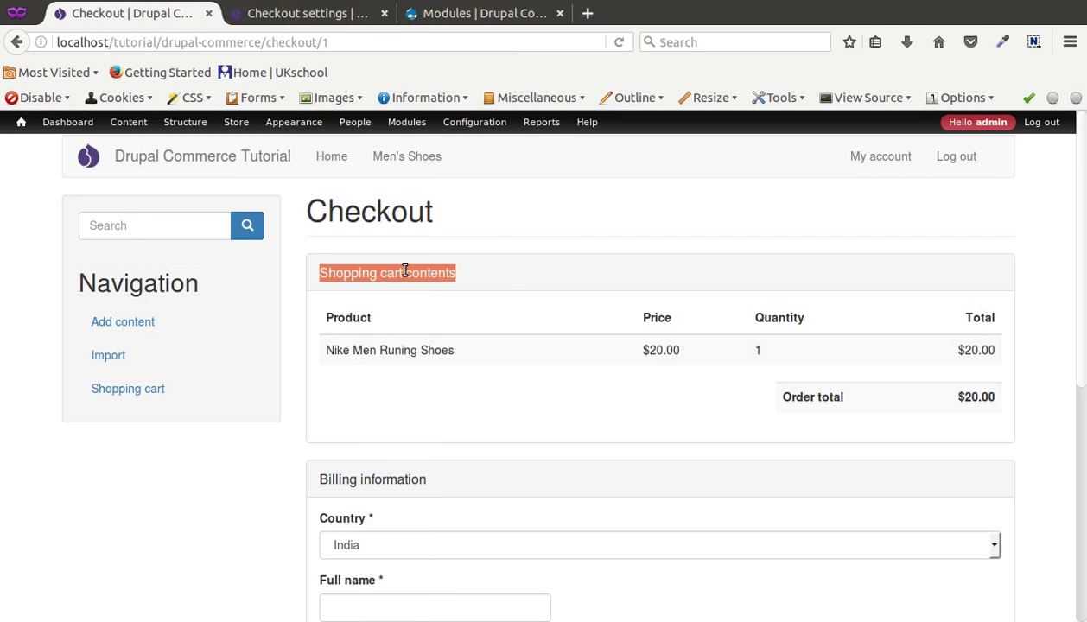
{"action": "scroll", "coordinate": [376, 350], "scroll_direction": "down", "scroll_amount": 2}
{"action": "scroll", "coordinate": [376, 347], "scroll_direction": "up", "scroll_amount": 1}
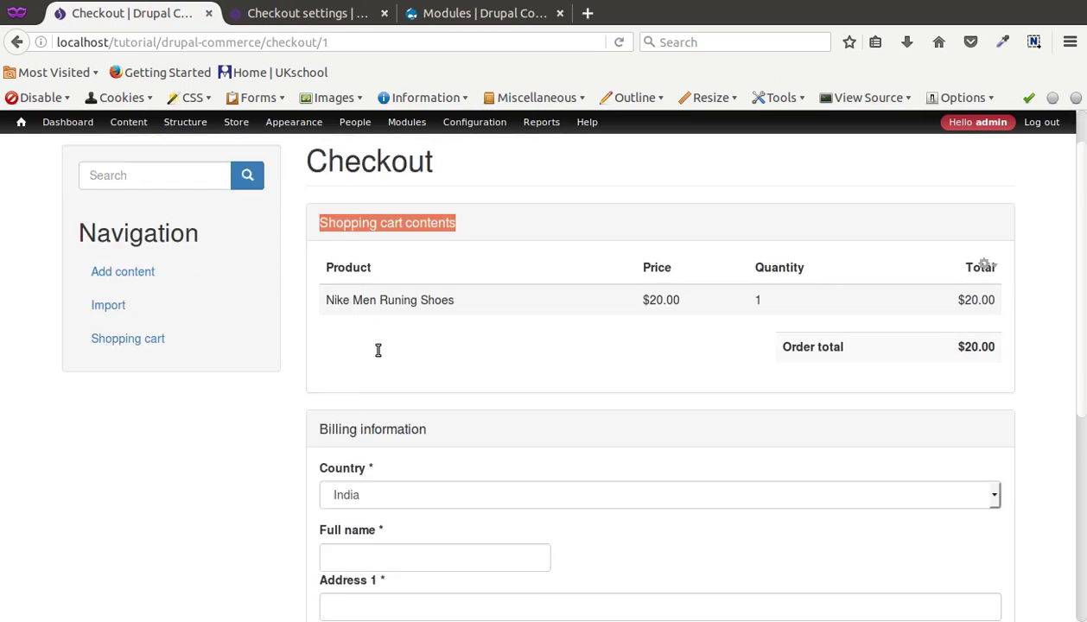
{"action": "scroll", "coordinate": [377, 354], "scroll_direction": "down", "scroll_amount": 4}
{"action": "scroll", "coordinate": [376, 350], "scroll_direction": "up", "scroll_amount": 3}
{"action": "left_click", "coordinate": [279, 15]}
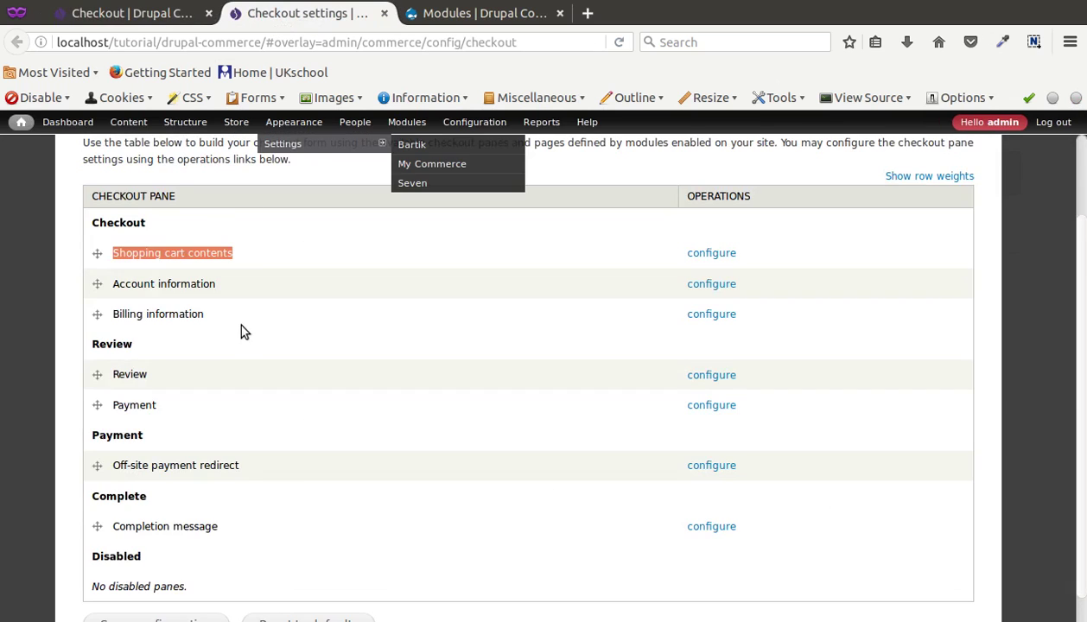
{"action": "double_click", "coordinate": [179, 295]}
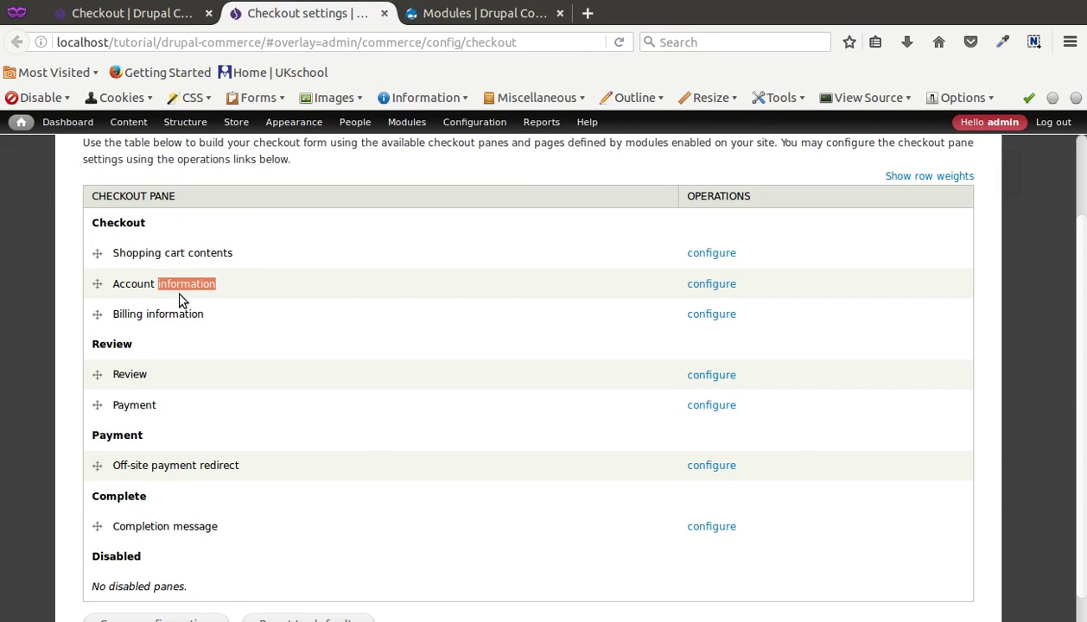
{"action": "triple_click", "coordinate": [179, 311]}
{"action": "left_click", "coordinate": [156, 13]}
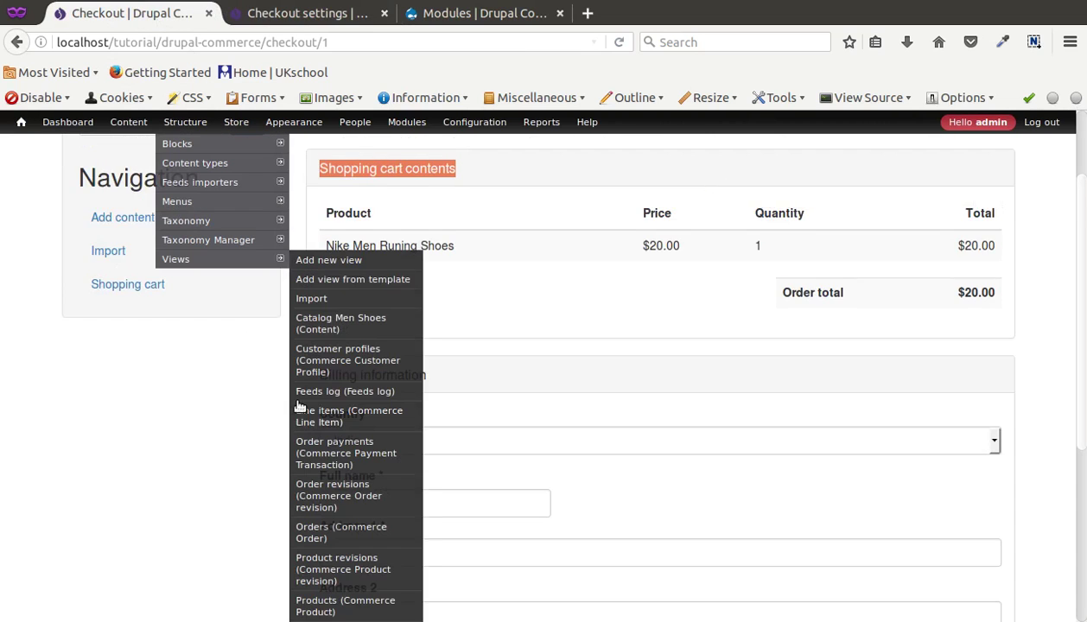
{"action": "scroll", "coordinate": [483, 346], "scroll_direction": "down", "scroll_amount": 3}
{"action": "scroll", "coordinate": [488, 331], "scroll_direction": "up", "scroll_amount": 3}
{"action": "scroll", "coordinate": [488, 326], "scroll_direction": "down", "scroll_amount": 3}
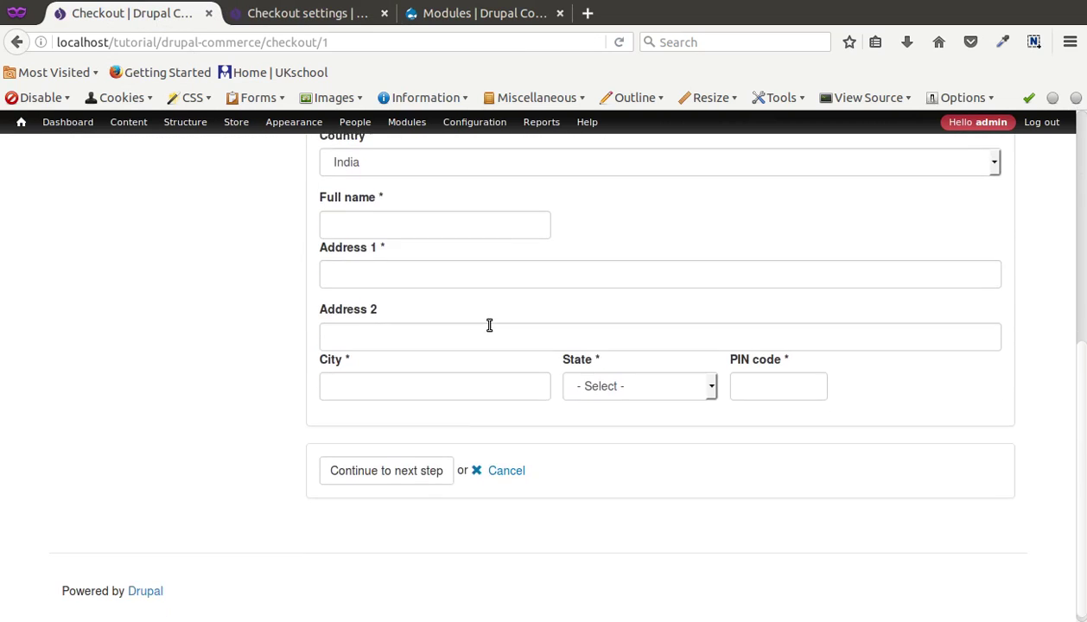
{"action": "scroll", "coordinate": [488, 327], "scroll_direction": "up", "scroll_amount": 5}
{"action": "left_click", "coordinate": [278, 13]}
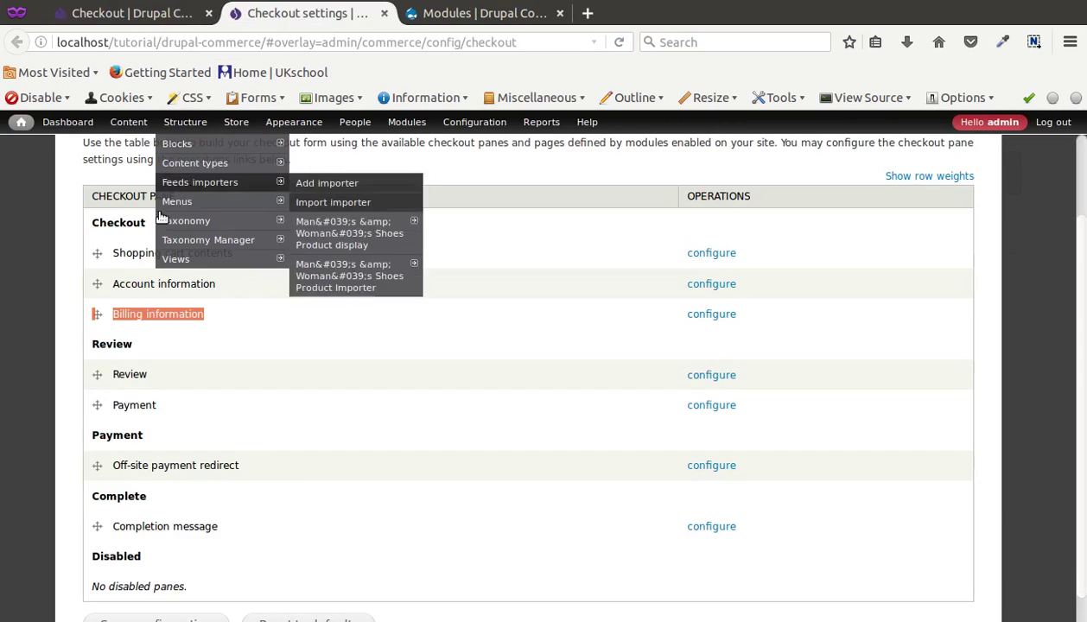
{"action": "double_click", "coordinate": [130, 374]}
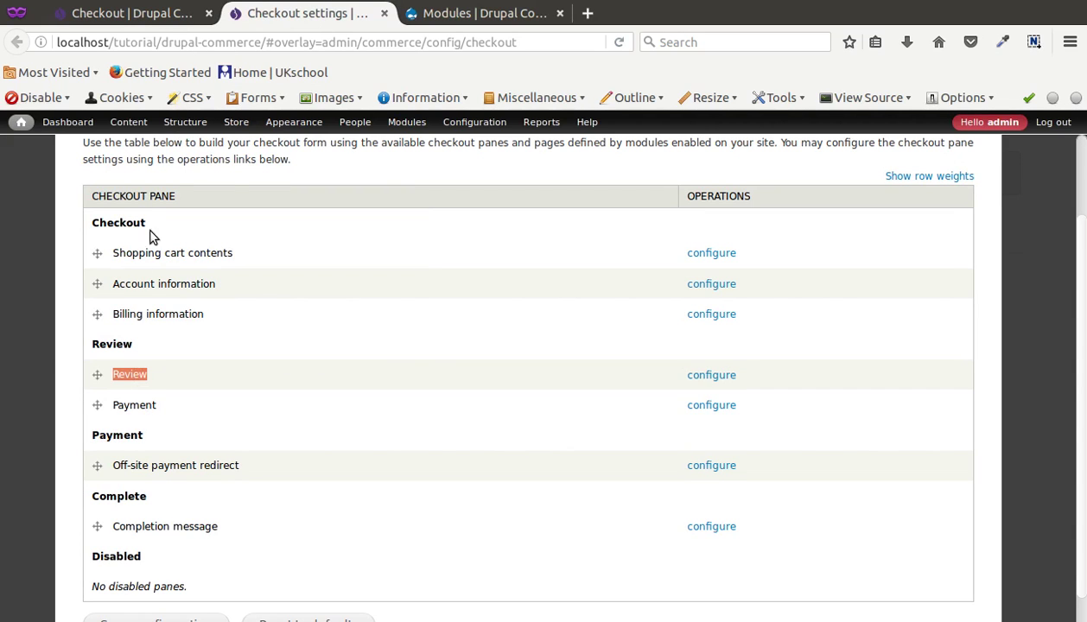
{"action": "left_click", "coordinate": [162, 14]}
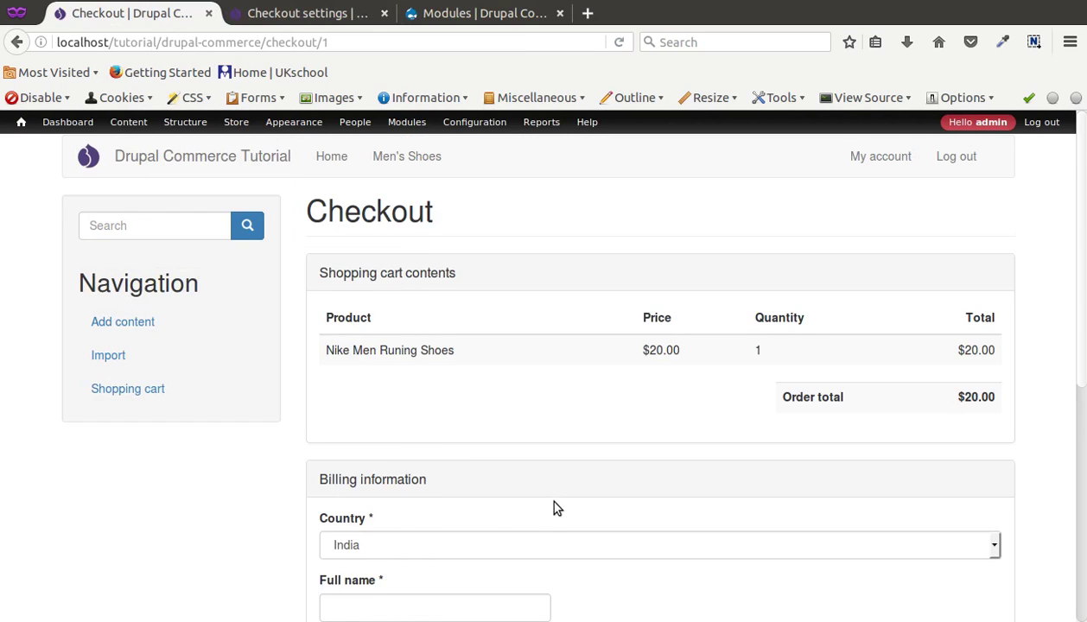
{"action": "scroll", "coordinate": [554, 502], "scroll_direction": "down", "scroll_amount": 5}
Step: Fill billing name, Address 1 and City with test text, state Arunachal Pradesh, a PIN code, then continue
{"action": "left_click", "coordinate": [398, 320]}
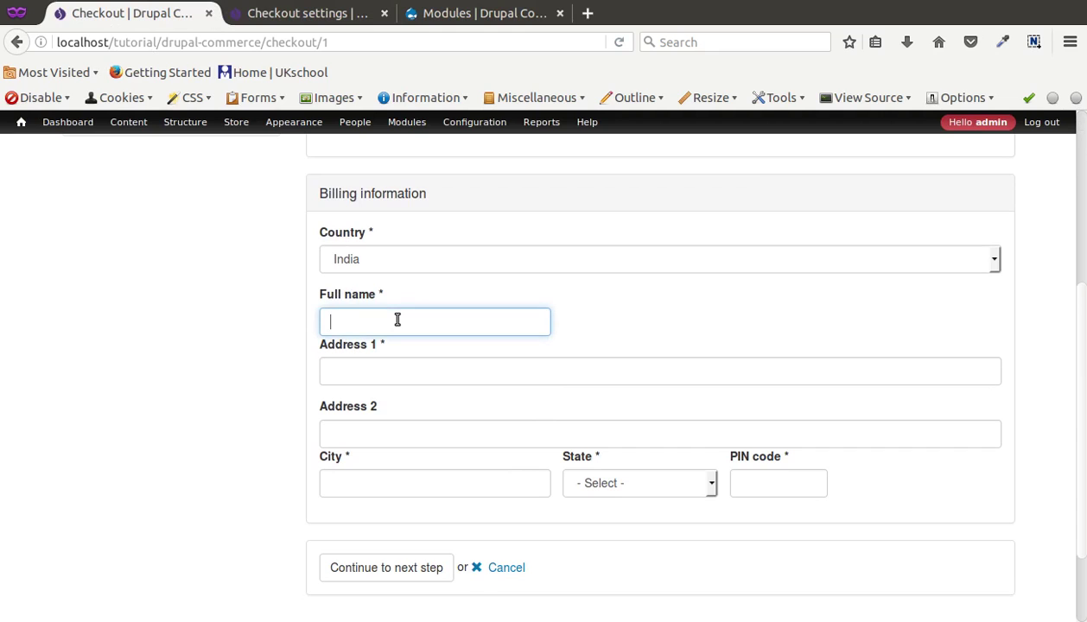
{"action": "type", "text": "test"}
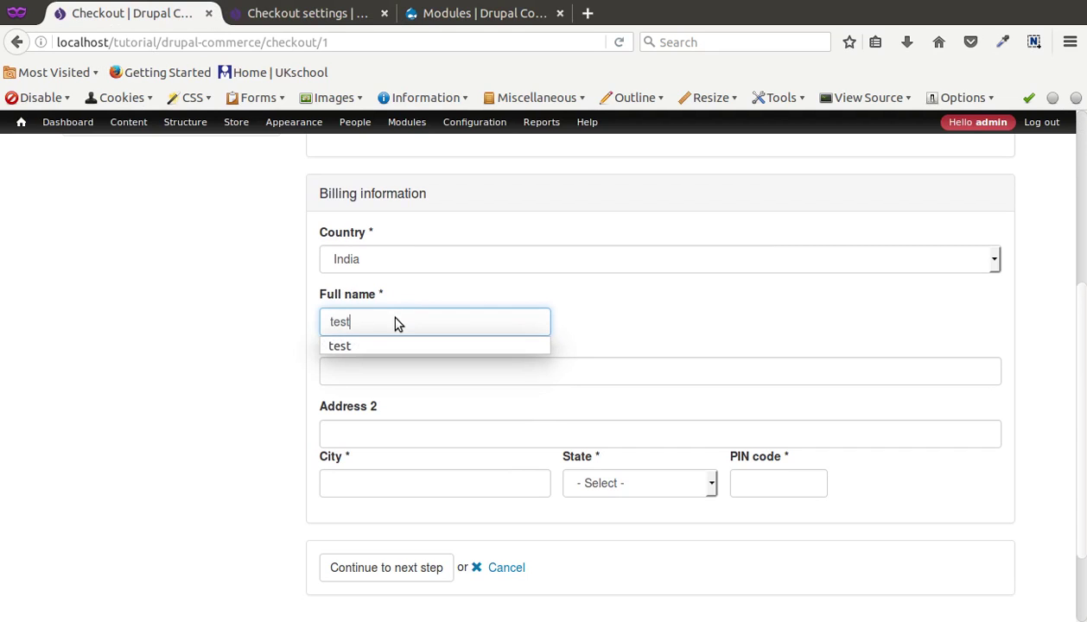
{"action": "key", "text": "Tab"}
{"action": "type", "text": "test"}
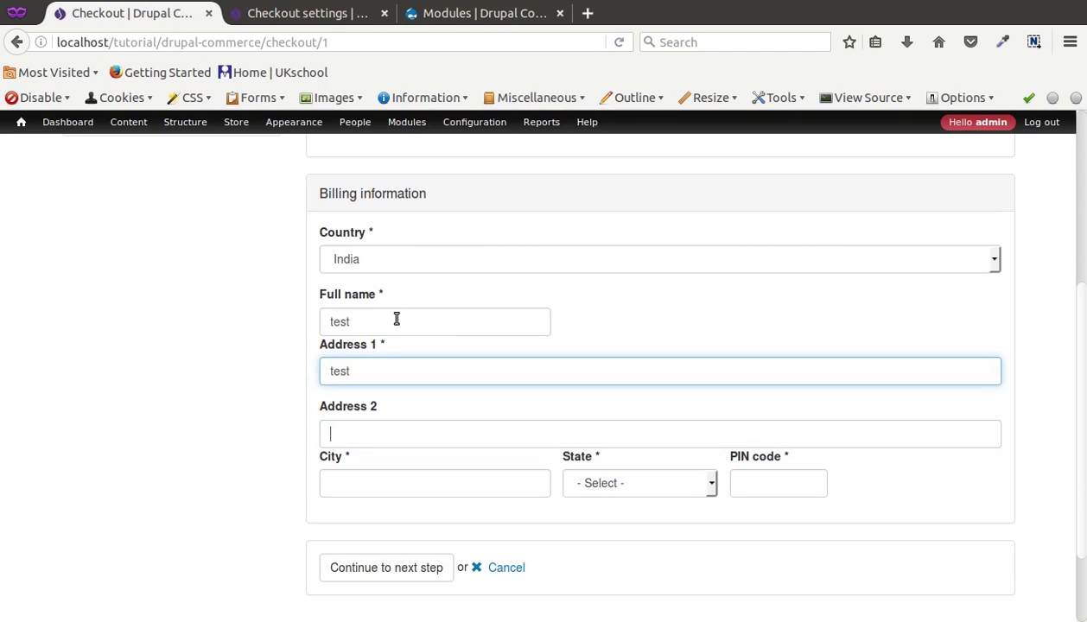
{"action": "key", "text": "Tab"}
{"action": "key", "text": "Tab"}
{"action": "type", "text": "test"}
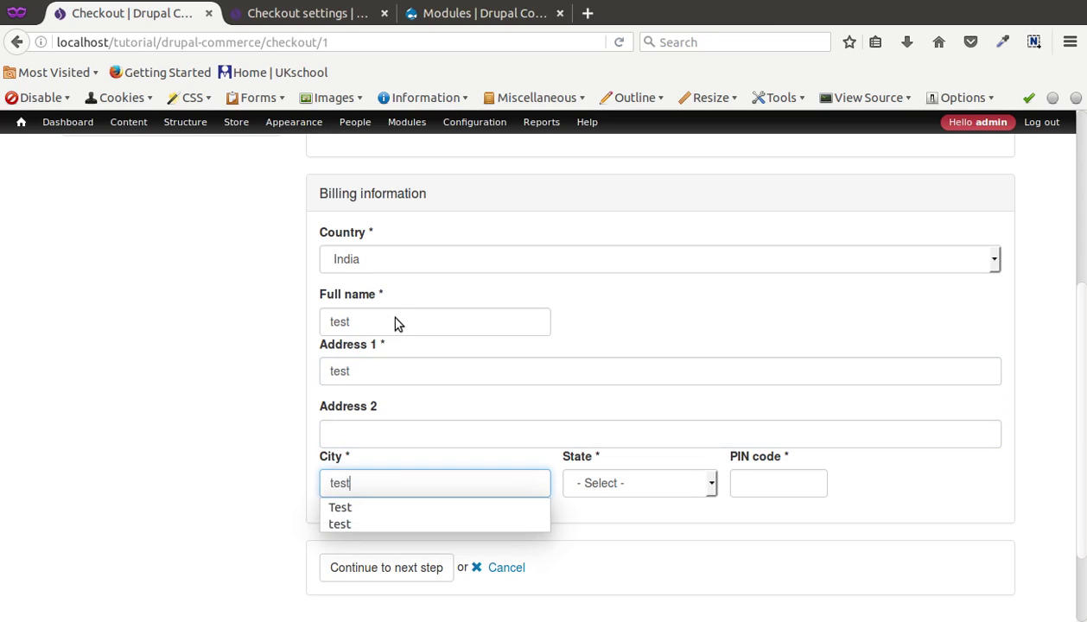
{"action": "key", "text": "Tab"}
{"action": "key", "text": "Down"}
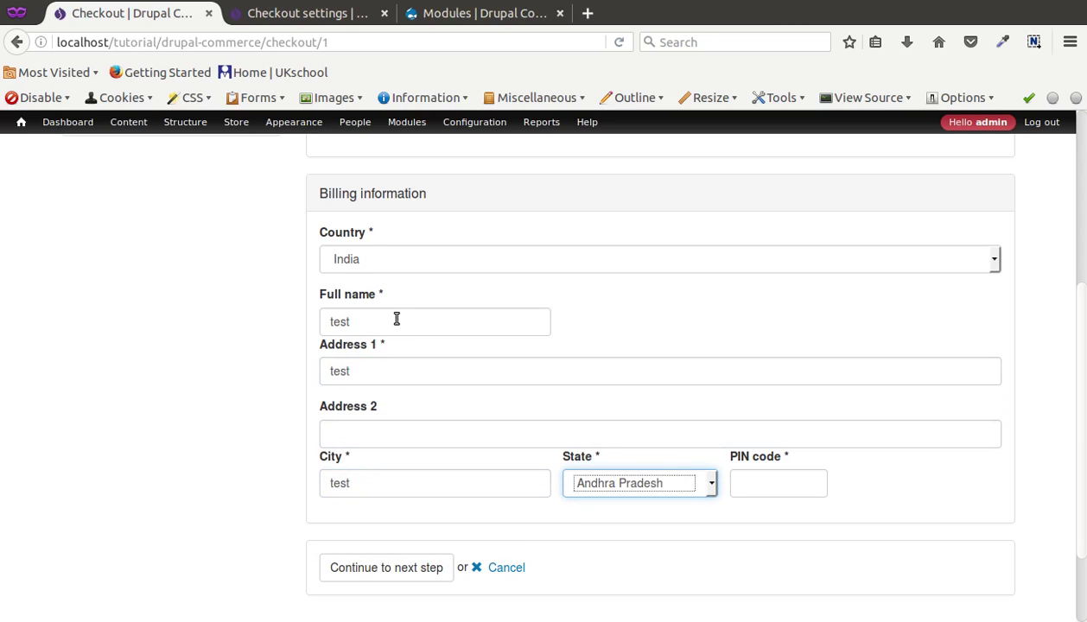
{"action": "key", "text": "Down"}
{"action": "key", "text": "Tab"}
{"action": "type", "text": "2322"}
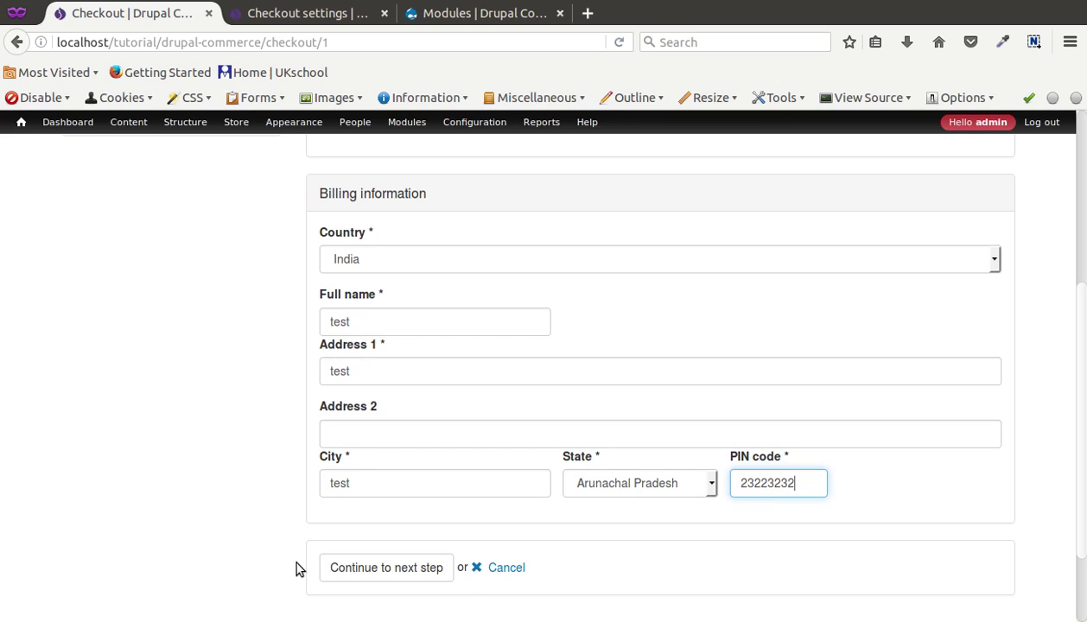
{"action": "left_click", "coordinate": [335, 570]}
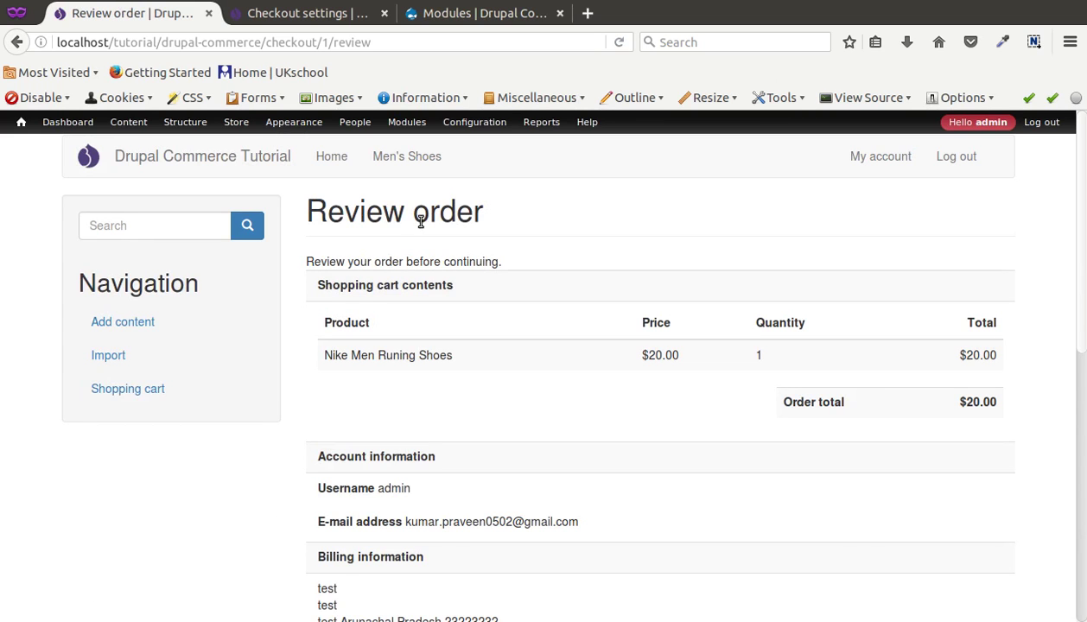
Step: Match the review page's Account information section to its pane in Checkout settings
{"action": "left_click_drag", "start_coordinate": [318, 218], "coordinate": [499, 218]}
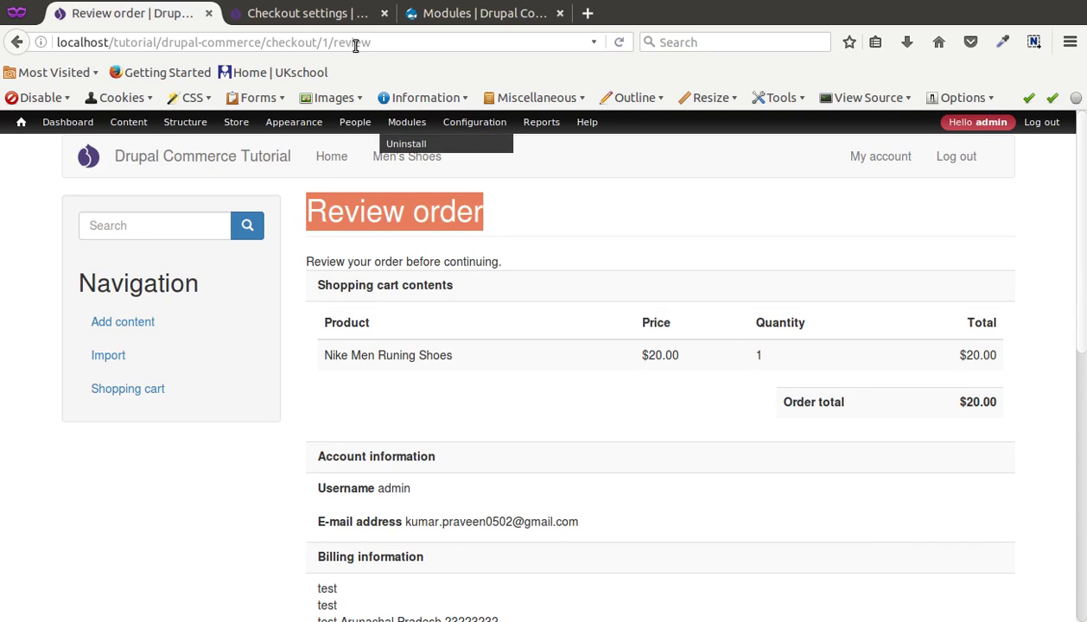
{"action": "left_click", "coordinate": [339, 16]}
{"action": "triple_click", "coordinate": [134, 284]}
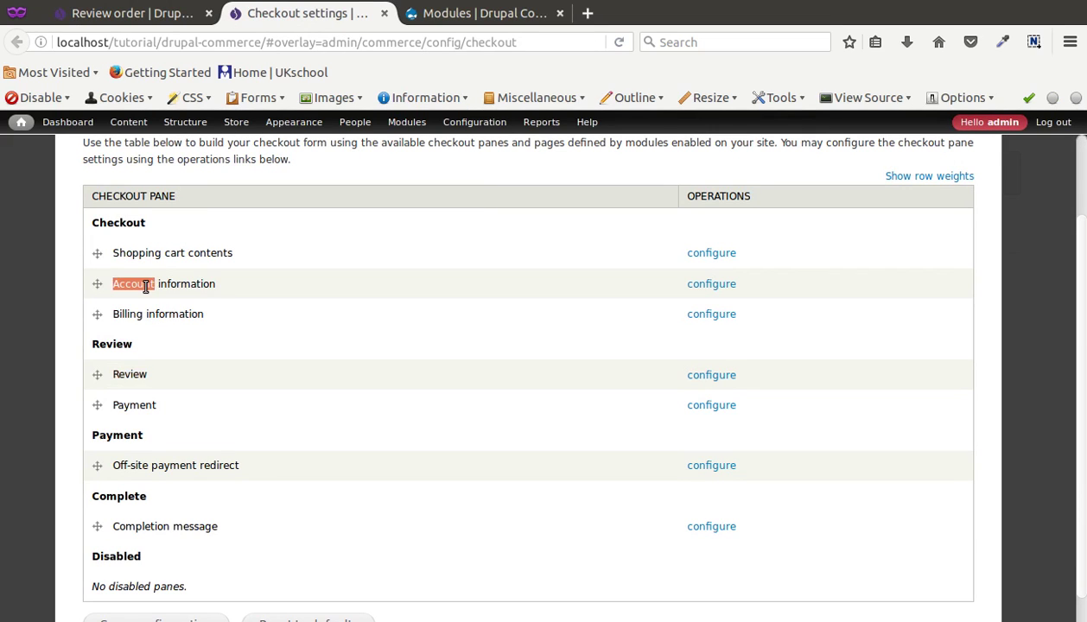
{"action": "left_click", "coordinate": [138, 13]}
{"action": "mouse_move", "coordinate": [176, 259]}
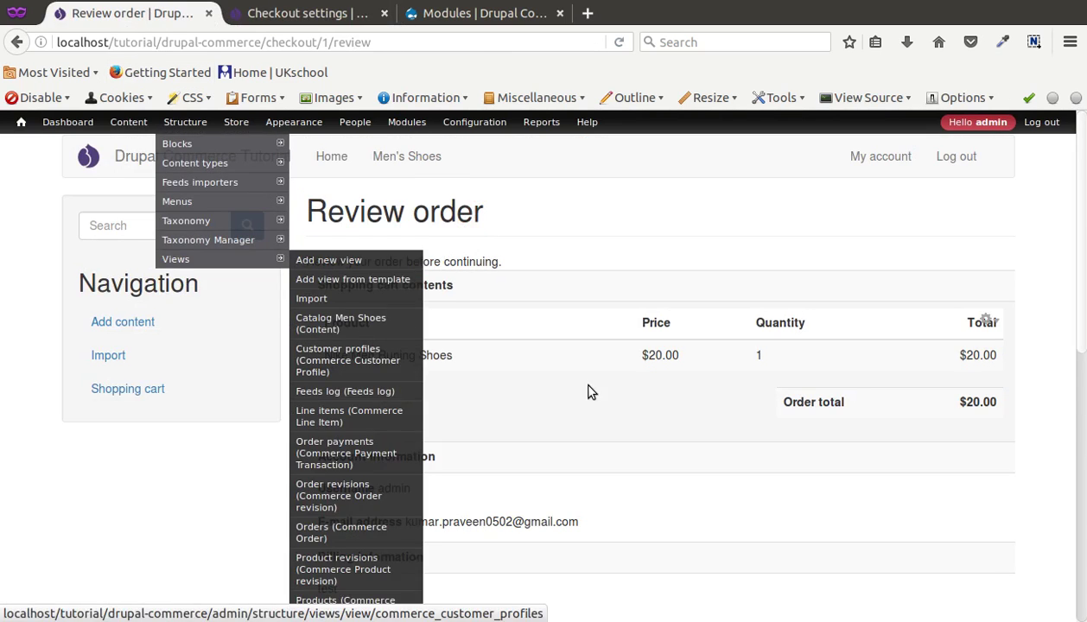
{"action": "left_click", "coordinate": [558, 394]}
{"action": "scroll", "coordinate": [553, 398], "scroll_direction": "down", "scroll_amount": 3}
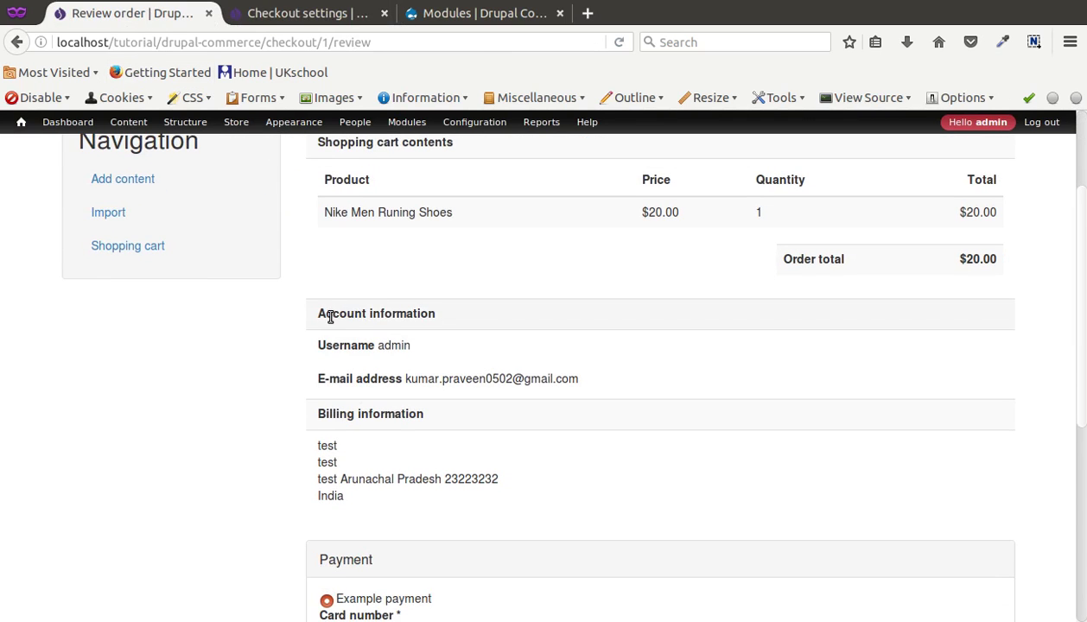
{"action": "left_click_drag", "start_coordinate": [330, 318], "coordinate": [444, 323]}
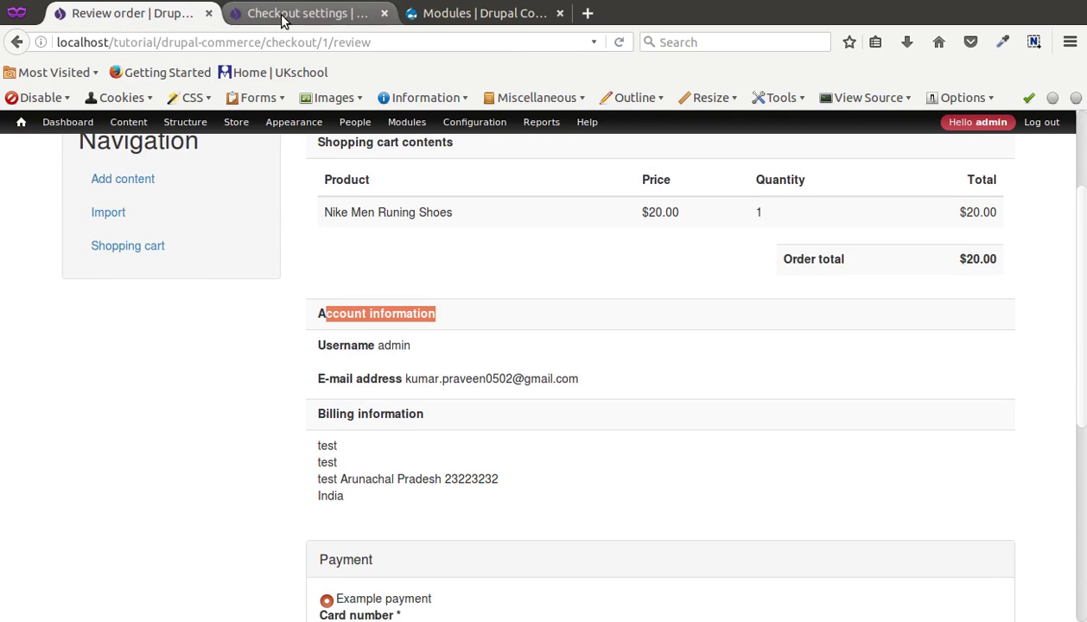
{"action": "left_click", "coordinate": [281, 17]}
{"action": "scroll", "coordinate": [165, 286], "scroll_direction": "down", "scroll_amount": 1}
{"action": "scroll", "coordinate": [165, 286], "scroll_direction": "up", "scroll_amount": 3}
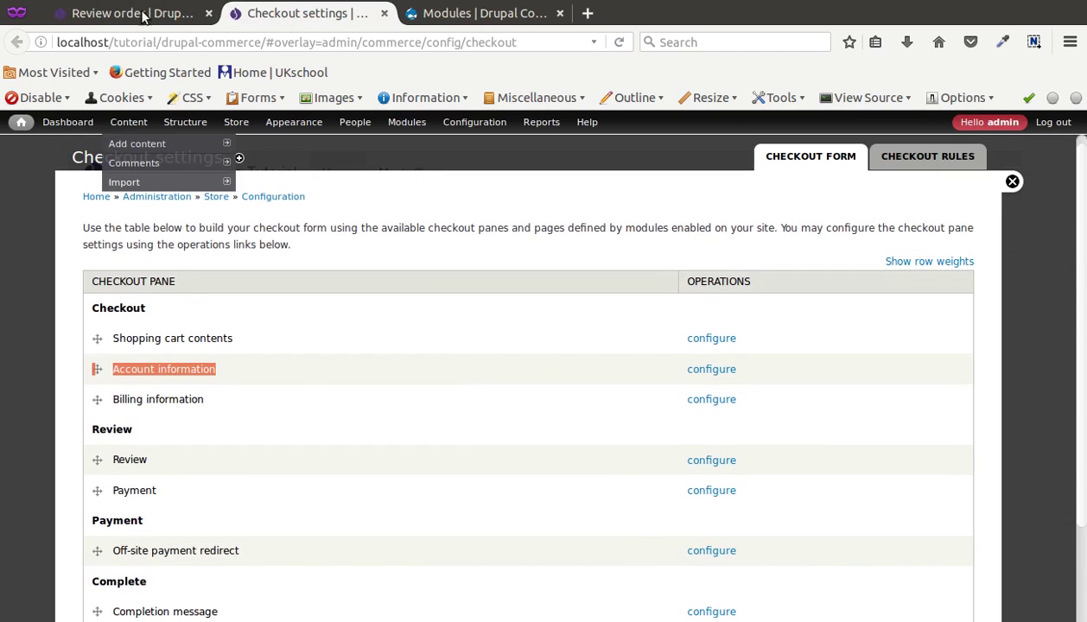
{"action": "left_click", "coordinate": [145, 18]}
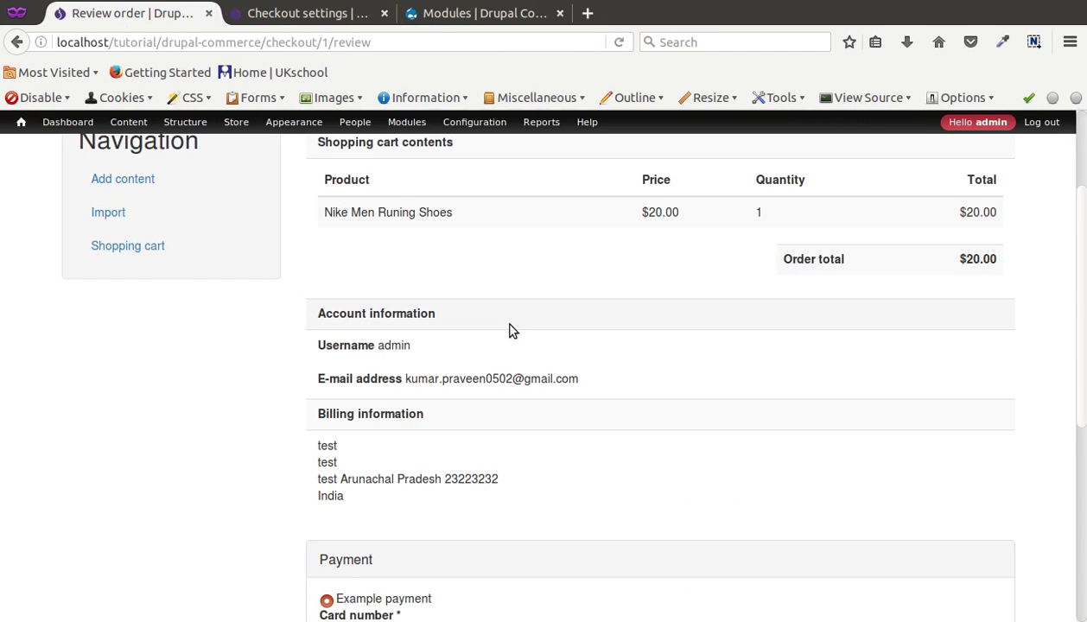
Step: Note the Payment pane under Review in settings, then submit the order review
{"action": "scroll", "coordinate": [510, 331], "scroll_direction": "down", "scroll_amount": 3}
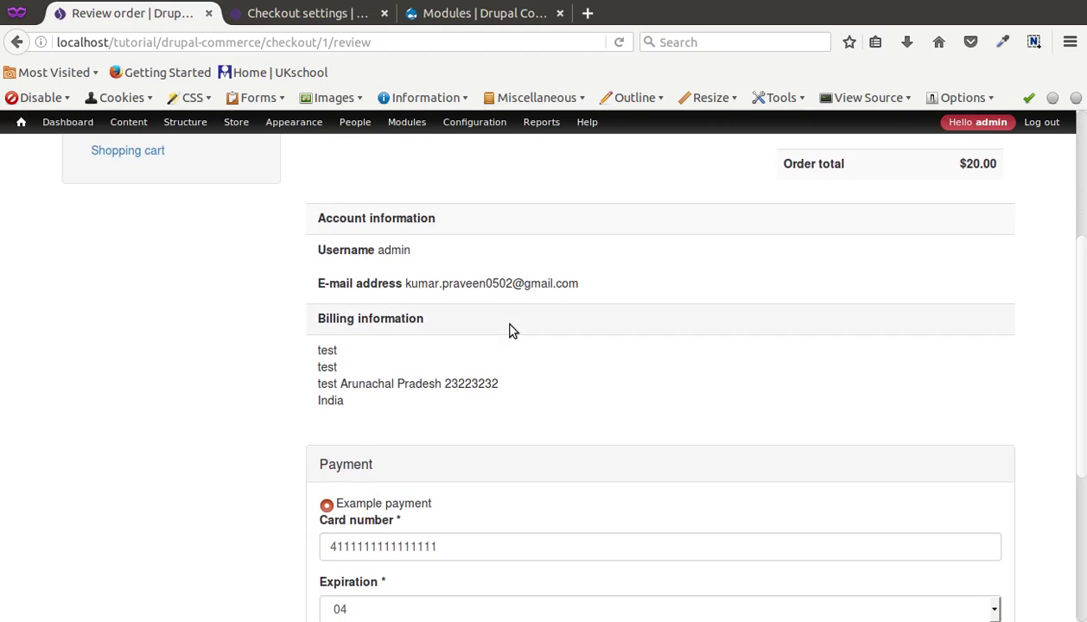
{"action": "left_click", "coordinate": [325, 17]}
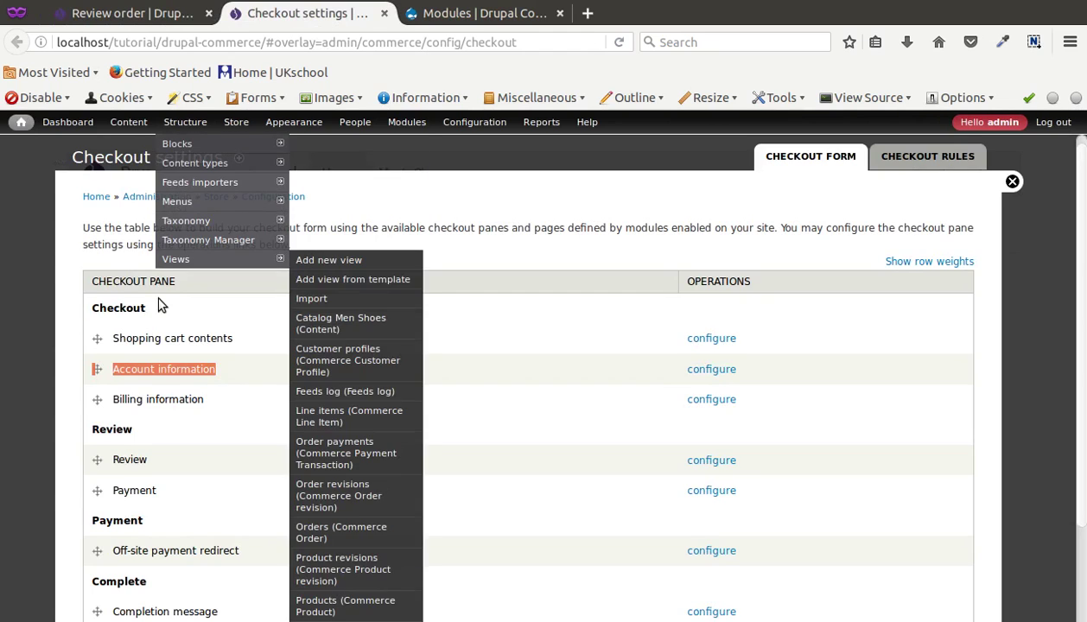
{"action": "scroll", "coordinate": [139, 389], "scroll_direction": "down", "scroll_amount": 3}
{"action": "double_click", "coordinate": [128, 346]}
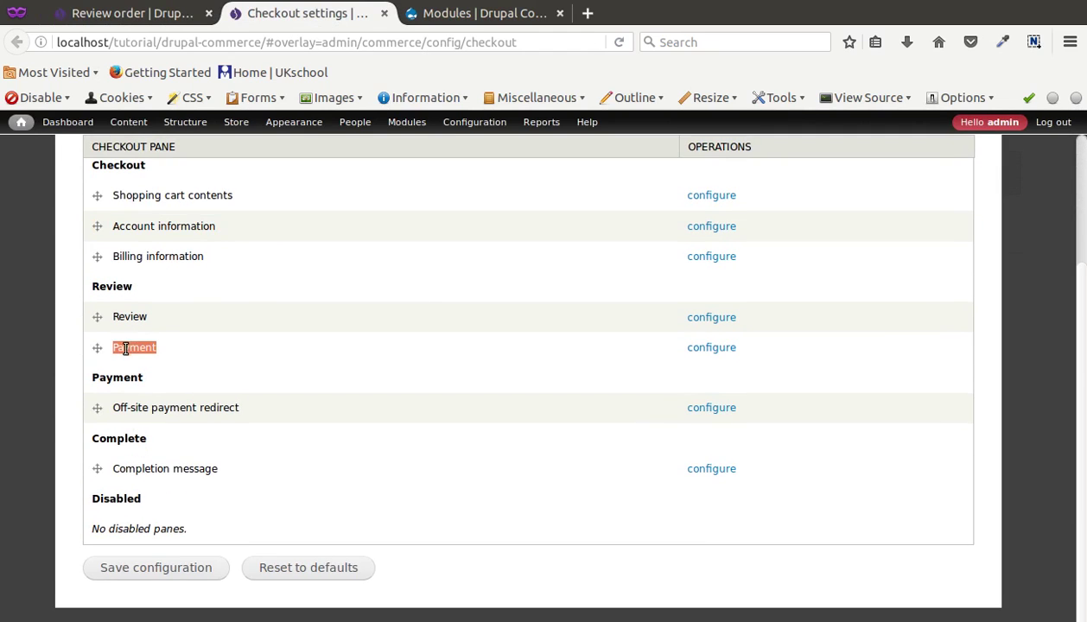
{"action": "left_click", "coordinate": [78, 13]}
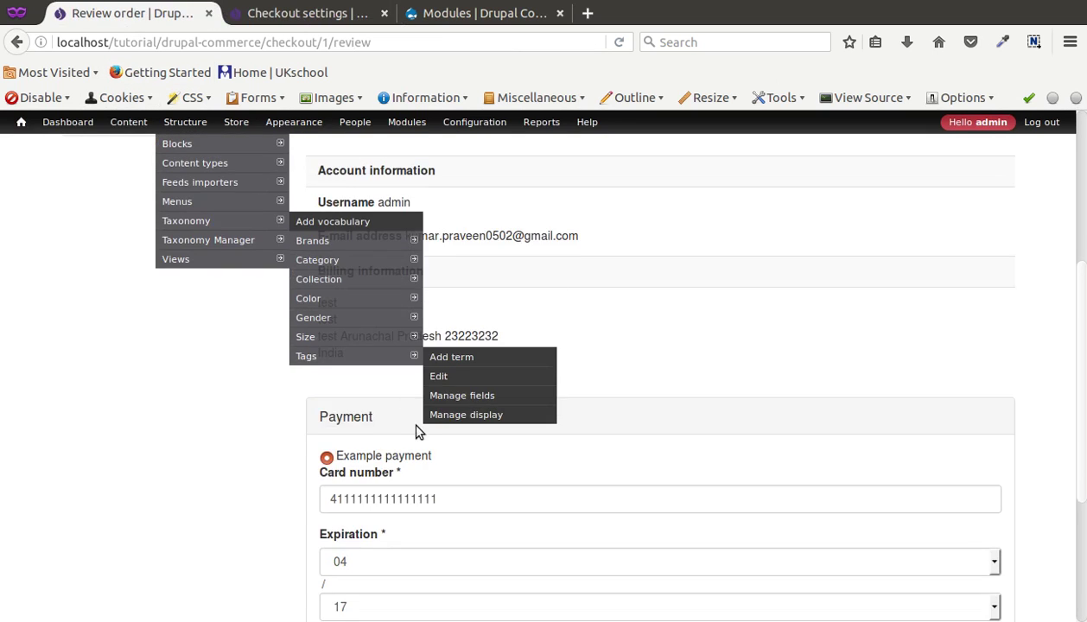
{"action": "scroll", "coordinate": [312, 418], "scroll_direction": "down", "scroll_amount": 2}
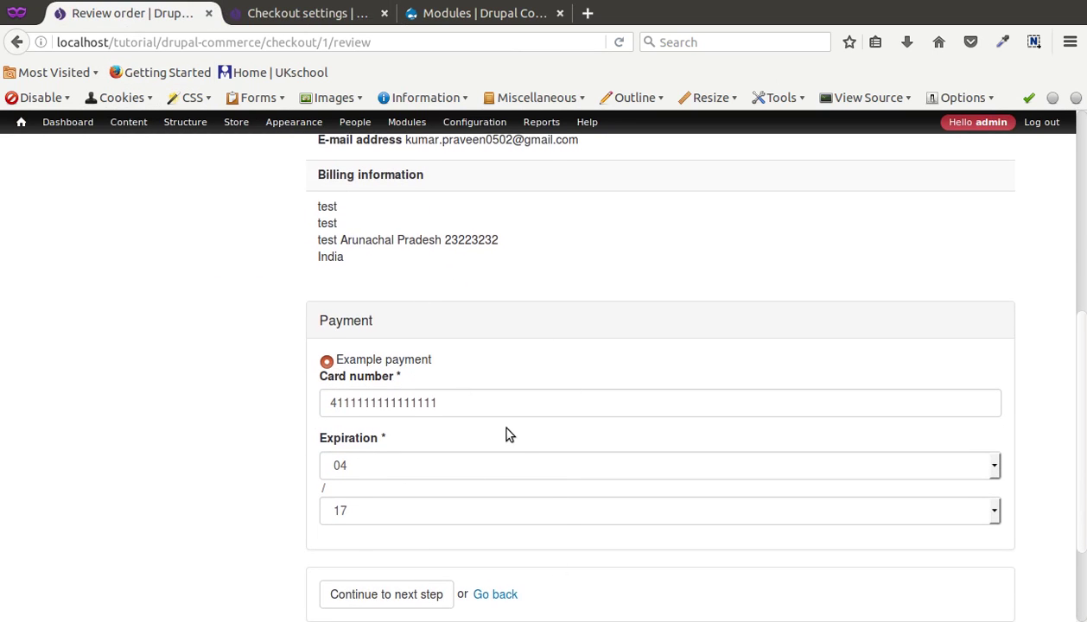
{"action": "scroll", "coordinate": [505, 435], "scroll_direction": "down", "scroll_amount": 3}
{"action": "left_click", "coordinate": [413, 465]}
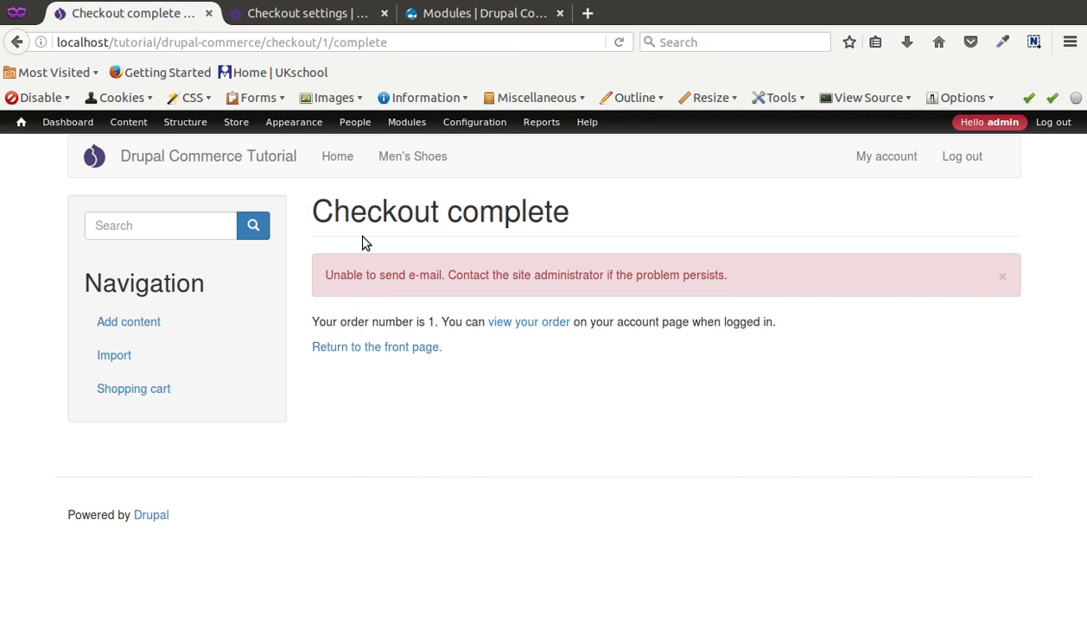
Step: From the Checkout complete page, open the placed Order 1 via 'view your order'
{"action": "left_click_drag", "start_coordinate": [310, 225], "coordinate": [602, 224]}
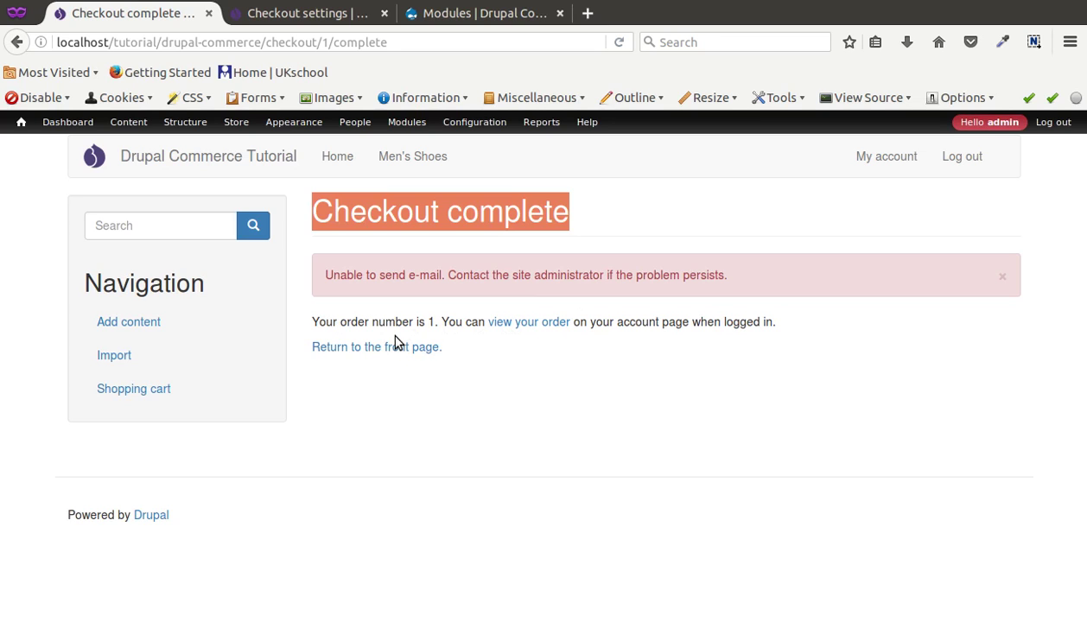
{"action": "left_click", "coordinate": [500, 323]}
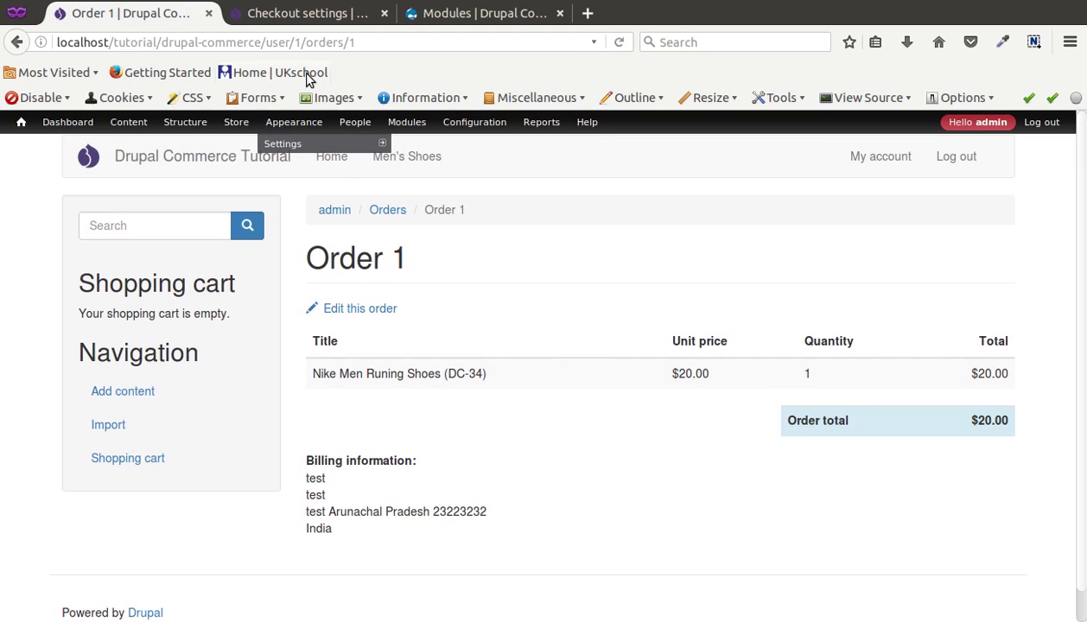
Step: Point out the Payment page's Off-site payment redirect pane and the Completion message pane
{"action": "left_click", "coordinate": [282, 17]}
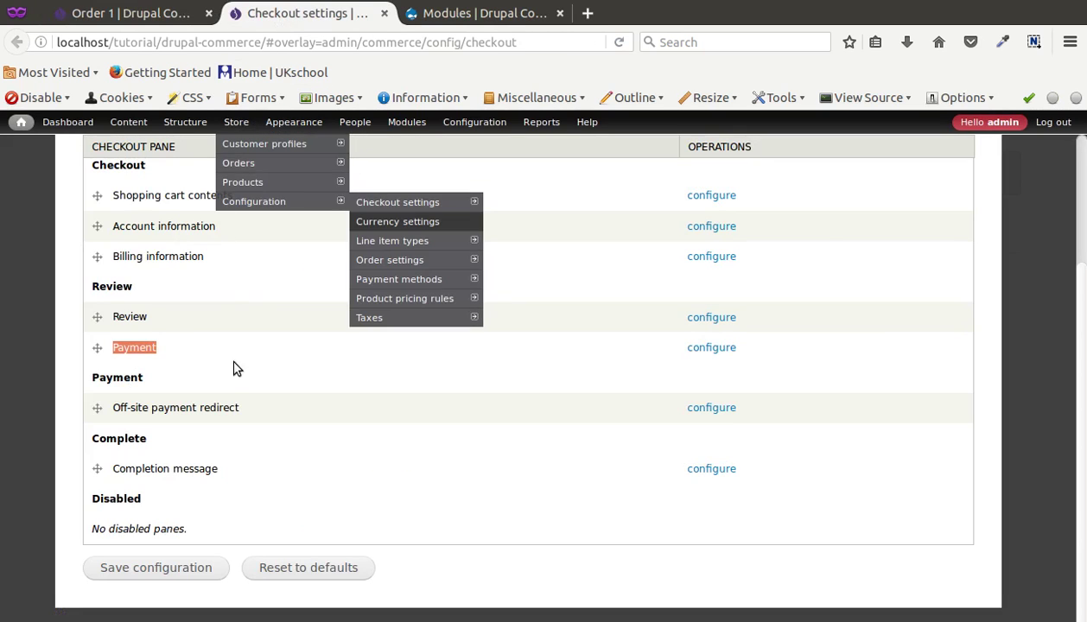
{"action": "double_click", "coordinate": [112, 374]}
{"action": "double_click", "coordinate": [165, 410]}
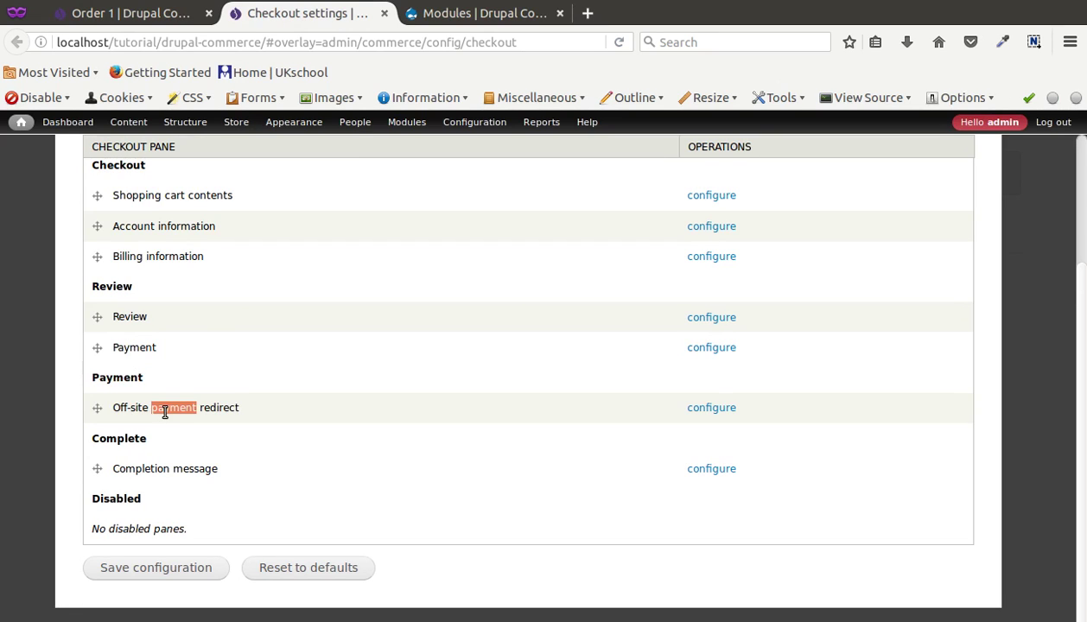
{"action": "triple_click", "coordinate": [164, 409]}
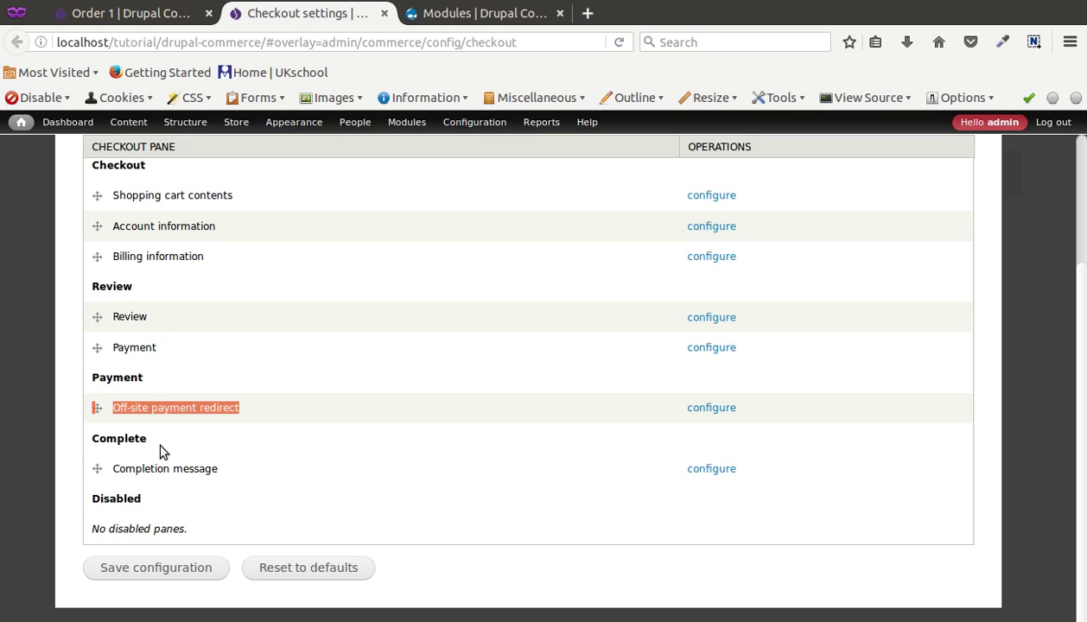
{"action": "double_click", "coordinate": [134, 471]}
{"action": "left_click", "coordinate": [134, 471]}
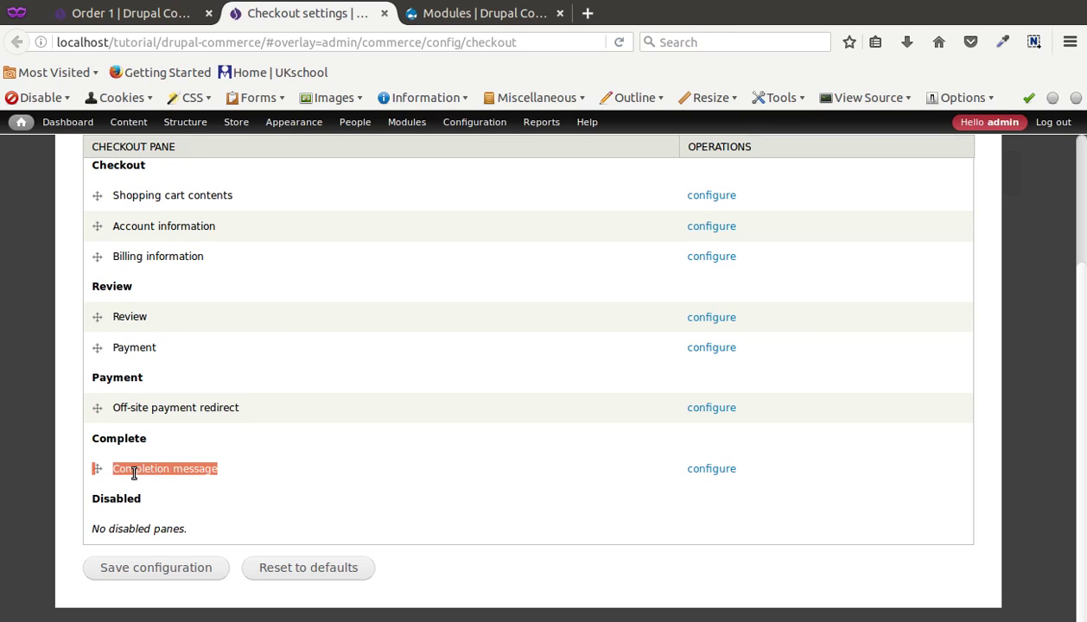
{"action": "left_click", "coordinate": [134, 471]}
Step: Highlight the Checkout, Review, Payment and Complete headings, then Shopping cart contents and Account information panes
{"action": "scroll", "coordinate": [173, 466], "scroll_direction": "up", "scroll_amount": 3}
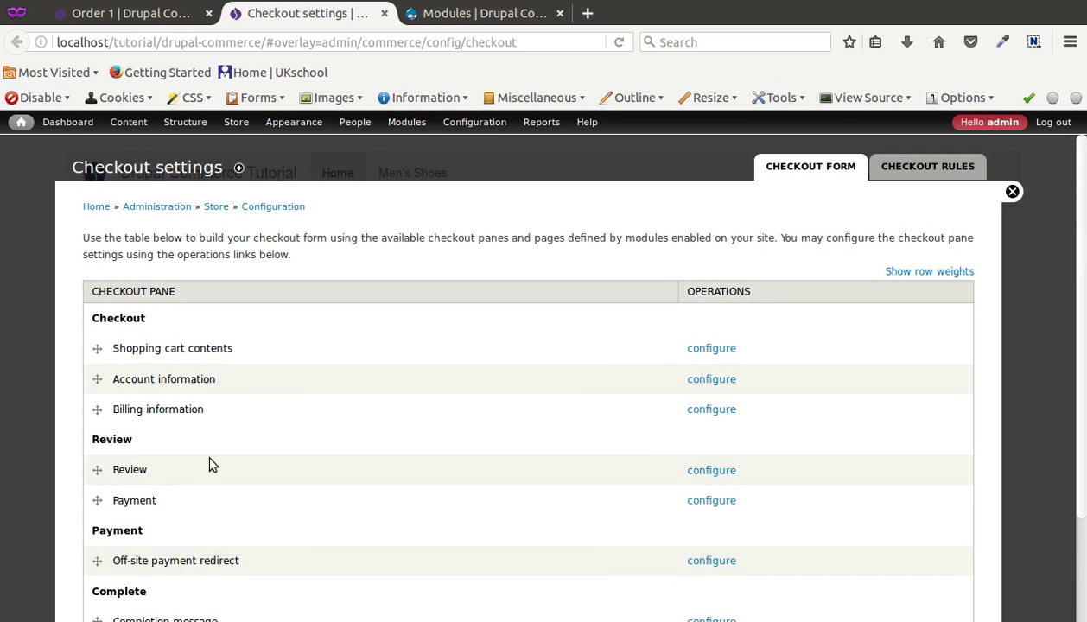
{"action": "scroll", "coordinate": [363, 397], "scroll_direction": "down", "scroll_amount": 2}
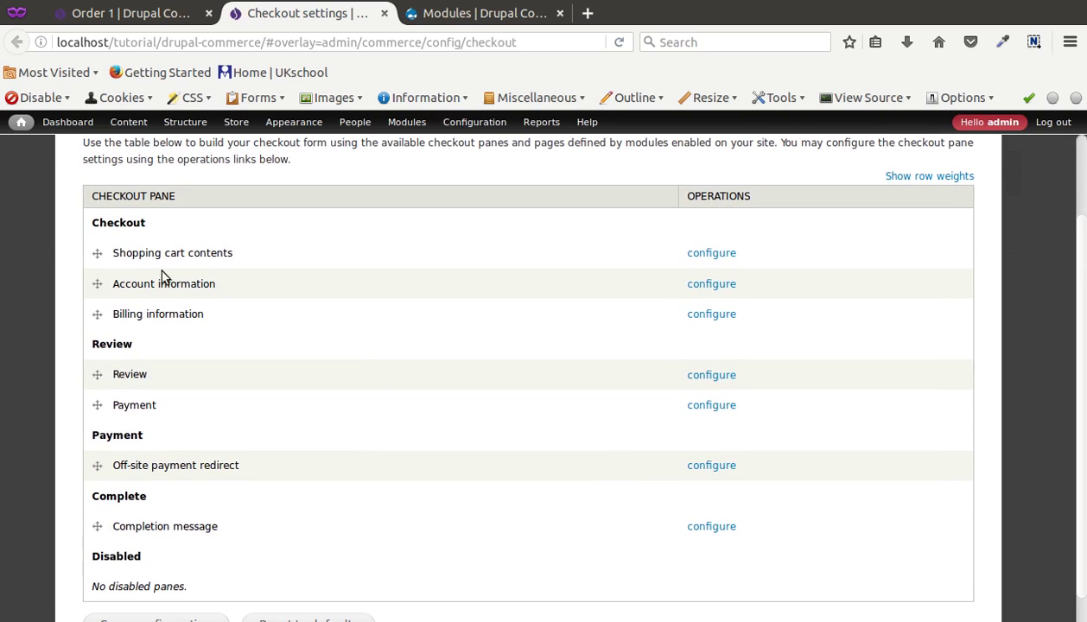
{"action": "double_click", "coordinate": [125, 222]}
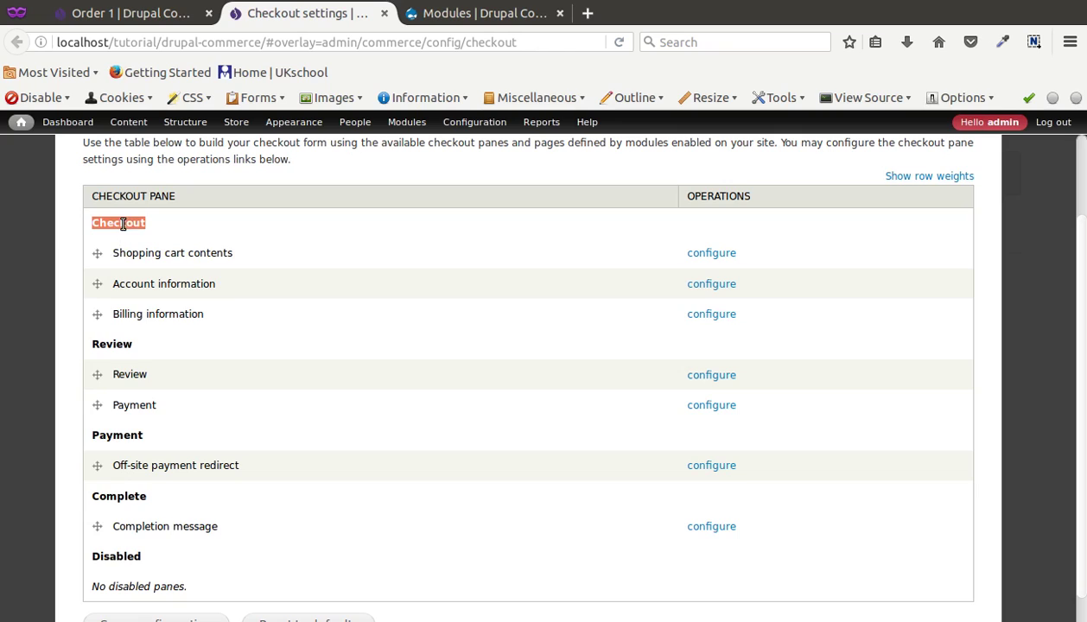
{"action": "double_click", "coordinate": [117, 346]}
{"action": "double_click", "coordinate": [111, 433]}
{"action": "double_click", "coordinate": [121, 493]}
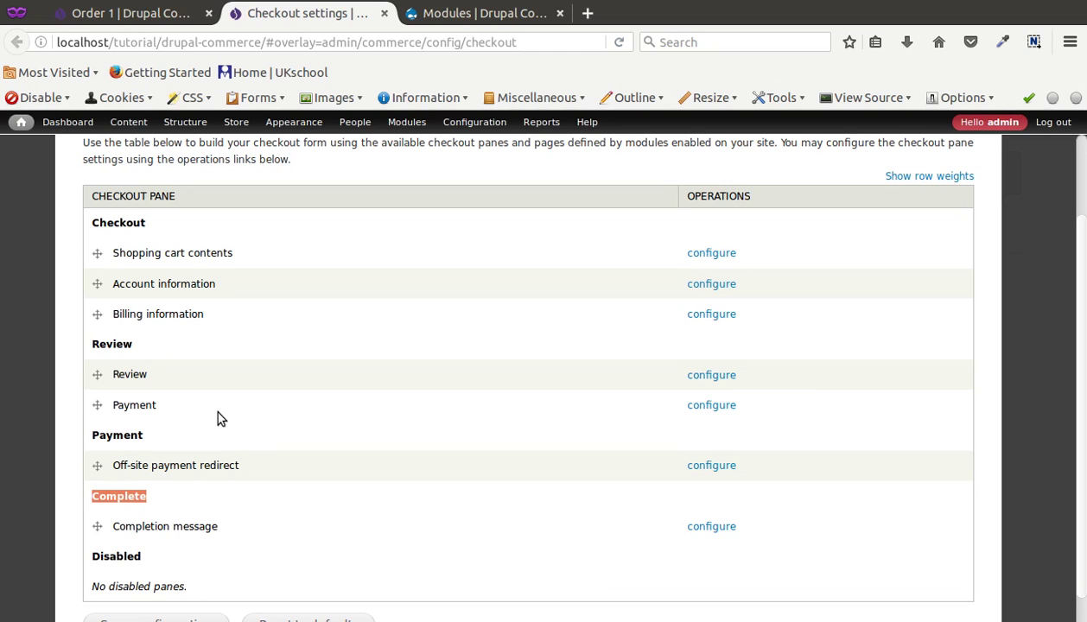
{"action": "scroll", "coordinate": [259, 406], "scroll_direction": "down", "scroll_amount": 1}
{"action": "left_click", "coordinate": [310, 361]}
{"action": "scroll", "coordinate": [309, 365], "scroll_direction": "up", "scroll_amount": 3}
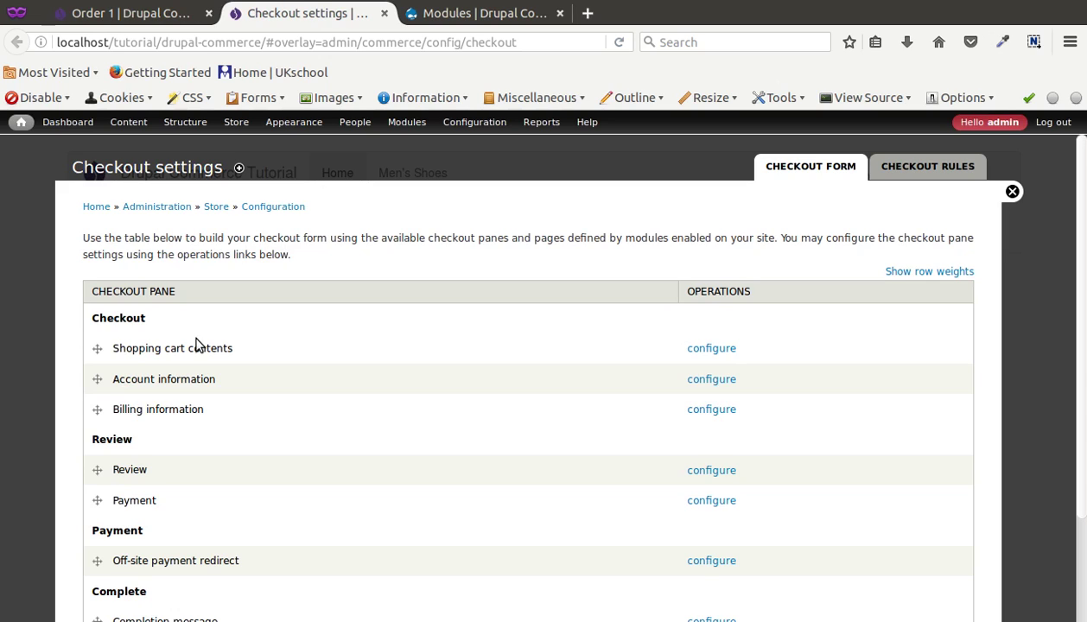
{"action": "triple_click", "coordinate": [143, 350]}
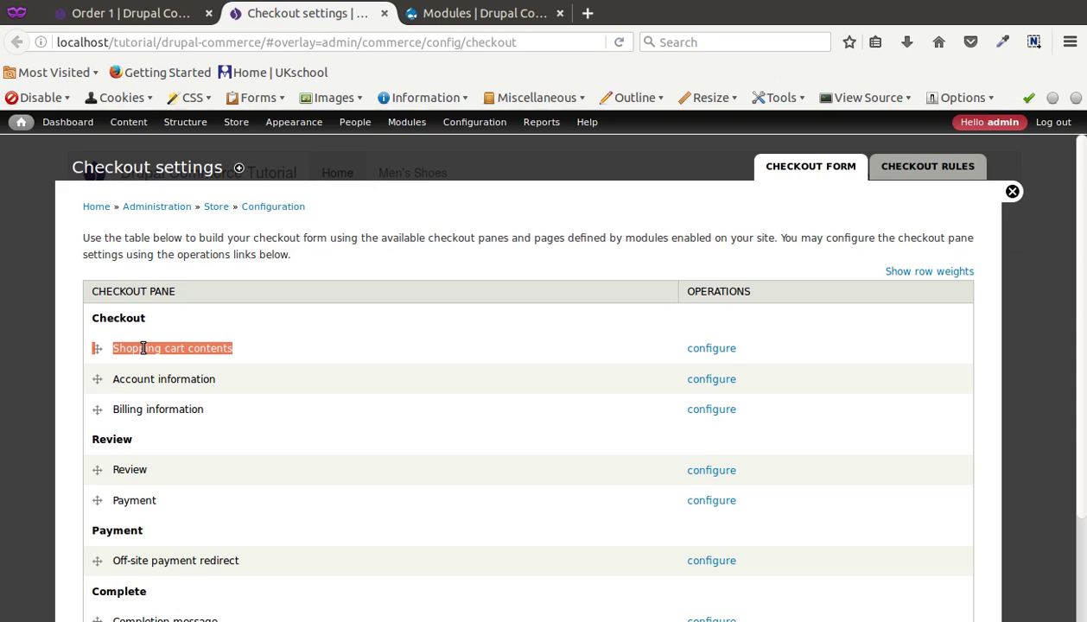
{"action": "triple_click", "coordinate": [143, 378]}
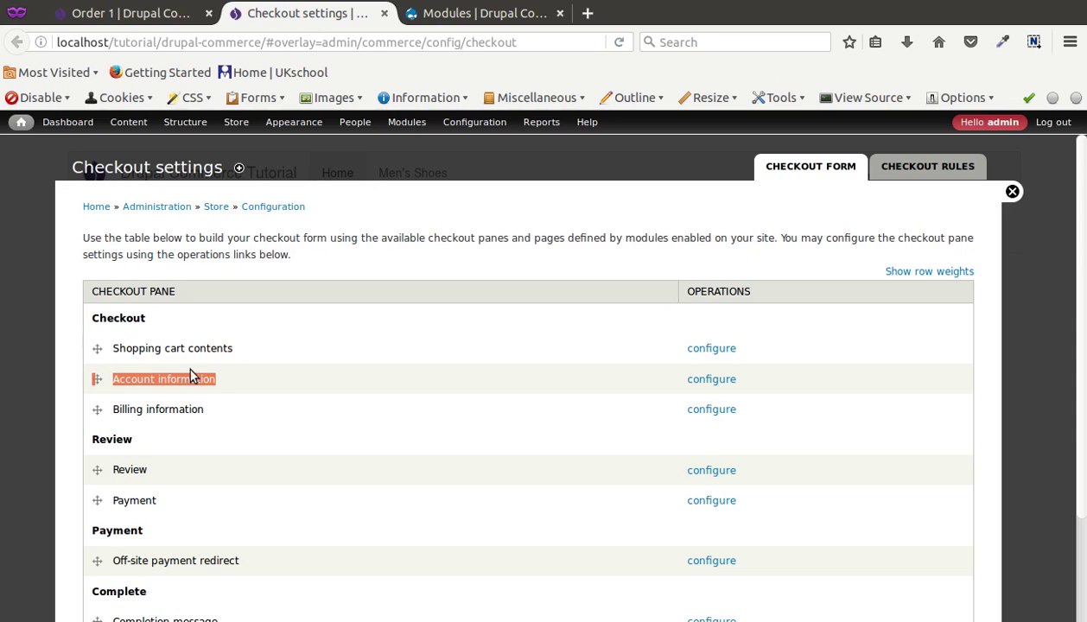
{"action": "scroll", "coordinate": [177, 389], "scroll_direction": "down", "scroll_amount": 3}
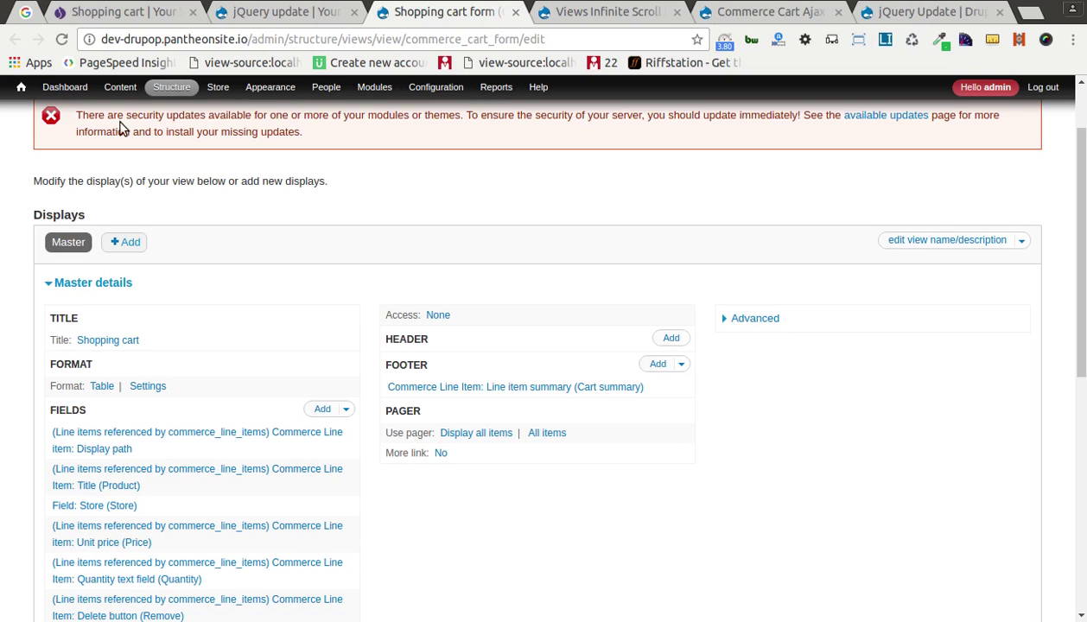
Step: Load project/dc_co_pages on Drupal.org, fixing the mistyped do_co_pages address
{"action": "left_click", "coordinate": [640, 19]}
{"action": "double_click", "coordinate": [400, 40]}
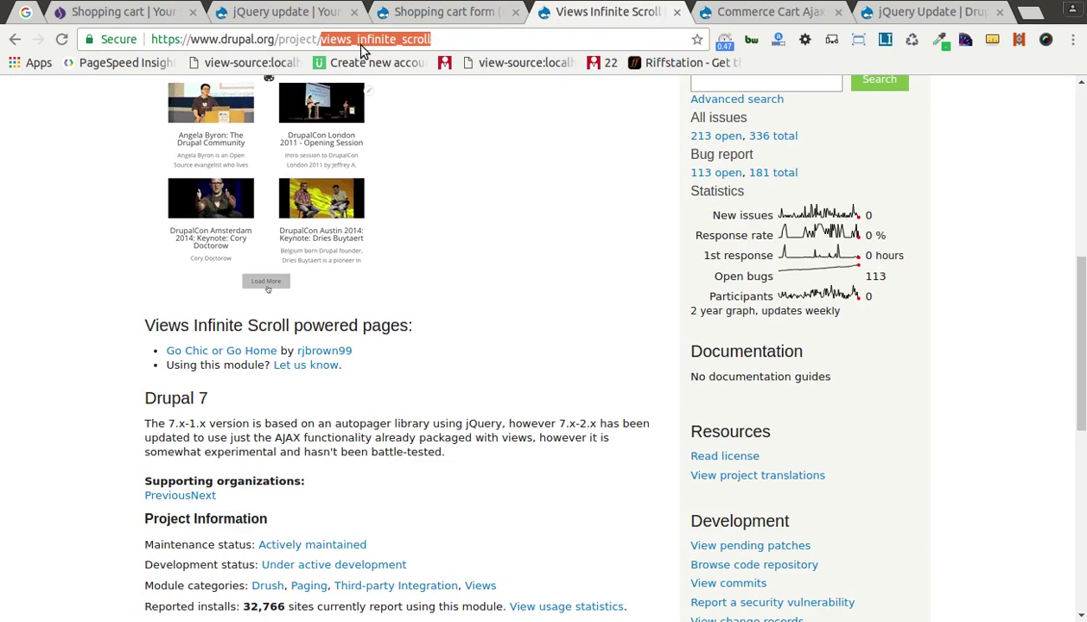
{"action": "type", "text": "do"}
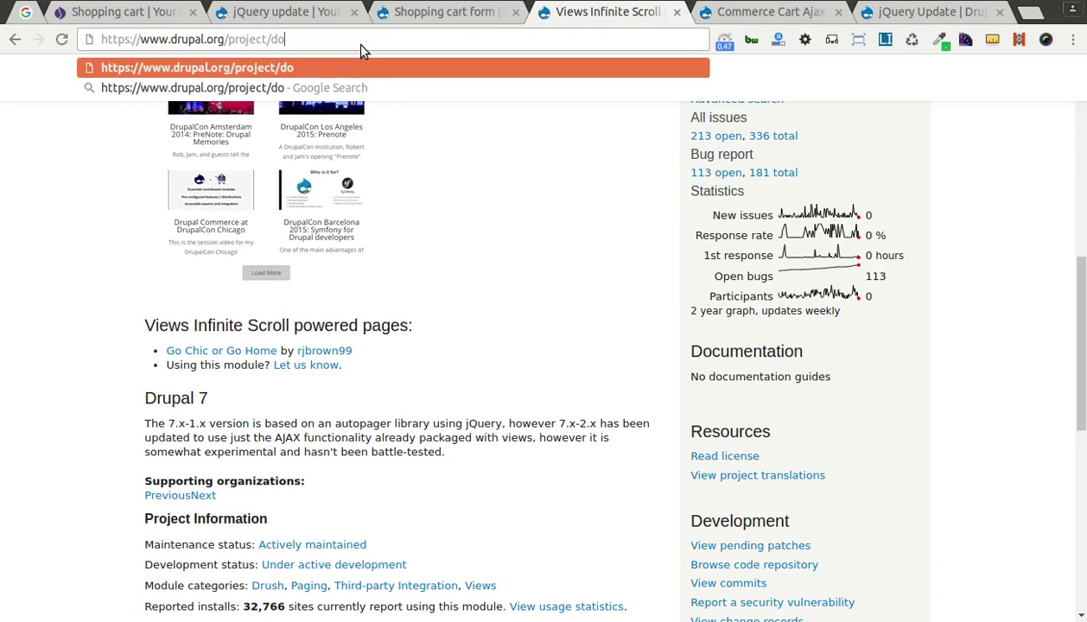
{"action": "type", "text": "_co_pag"}
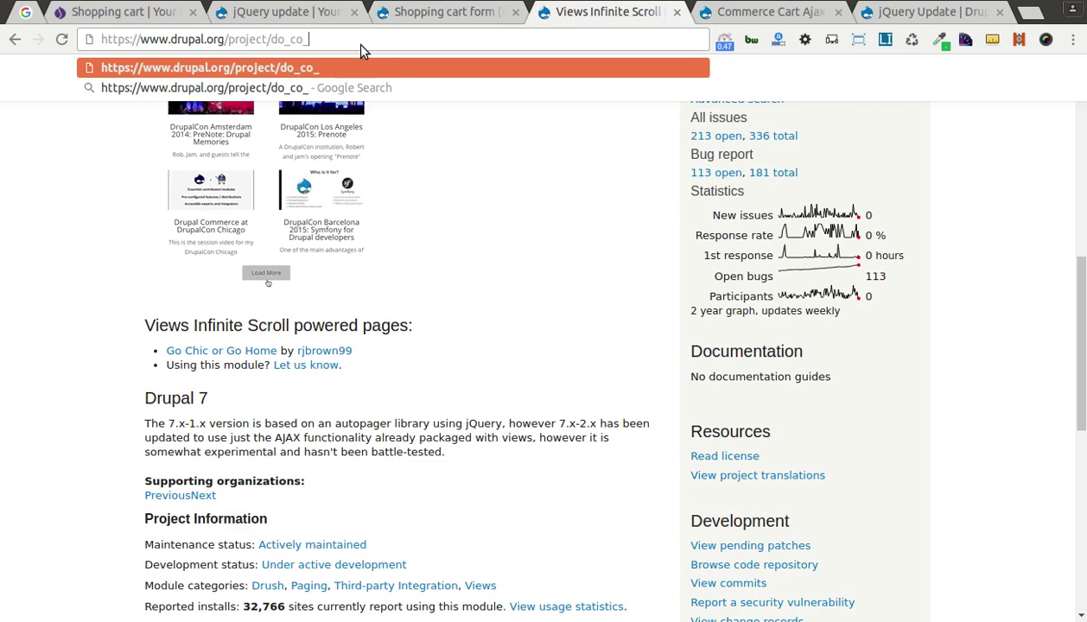
{"action": "type", "text": "es"}
{"action": "key", "text": "Return"}
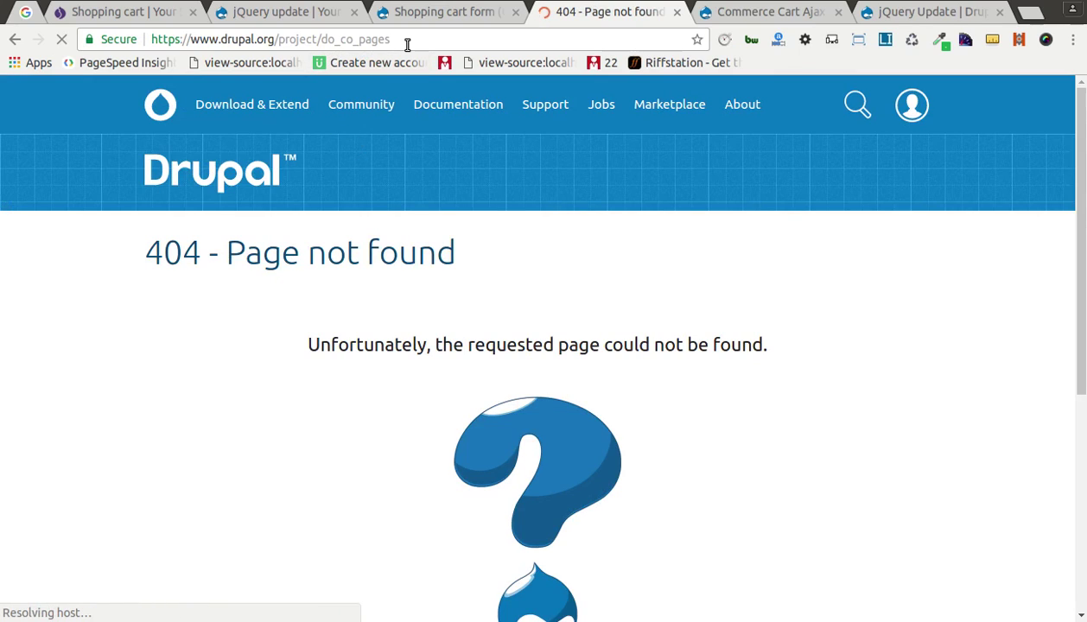
{"action": "left_click", "coordinate": [338, 39]}
{"action": "left_click", "coordinate": [339, 39]}
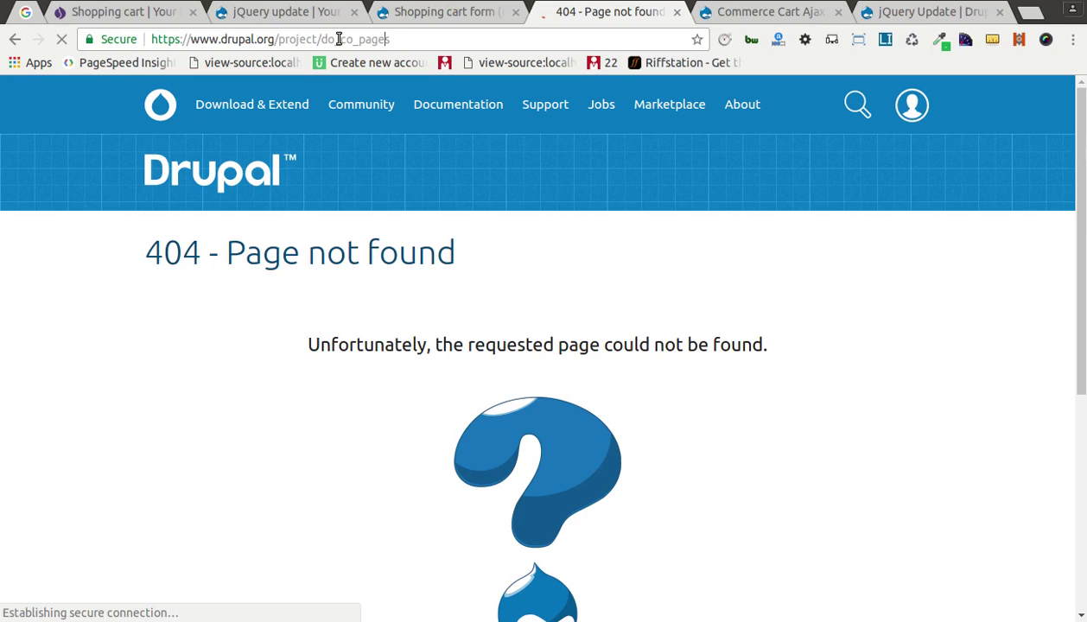
{"action": "key", "text": "BackSpace"}
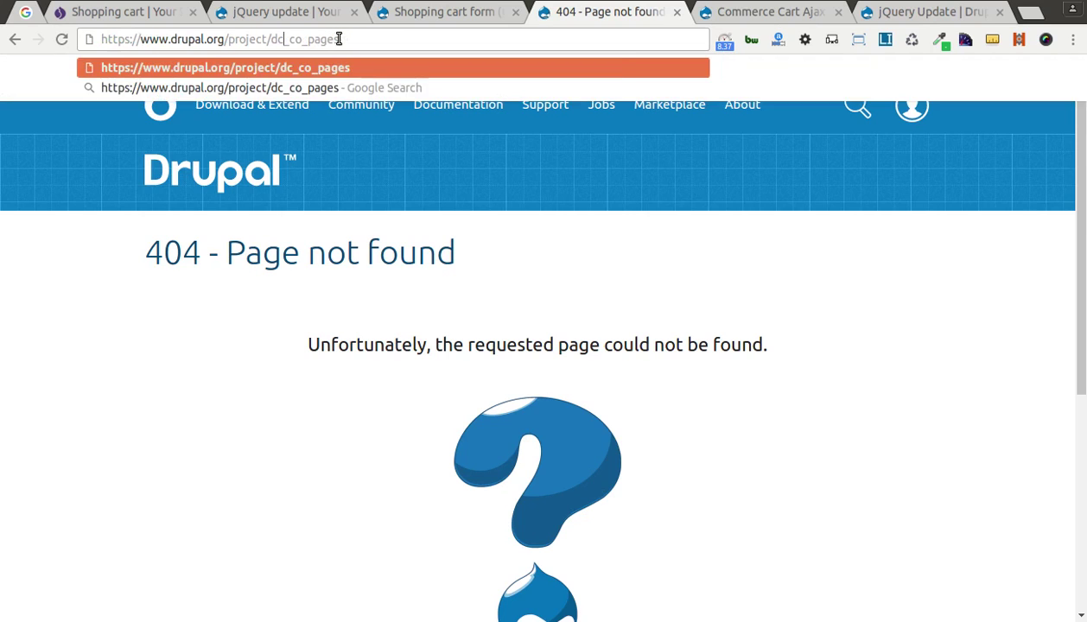
{"action": "key", "text": "Return"}
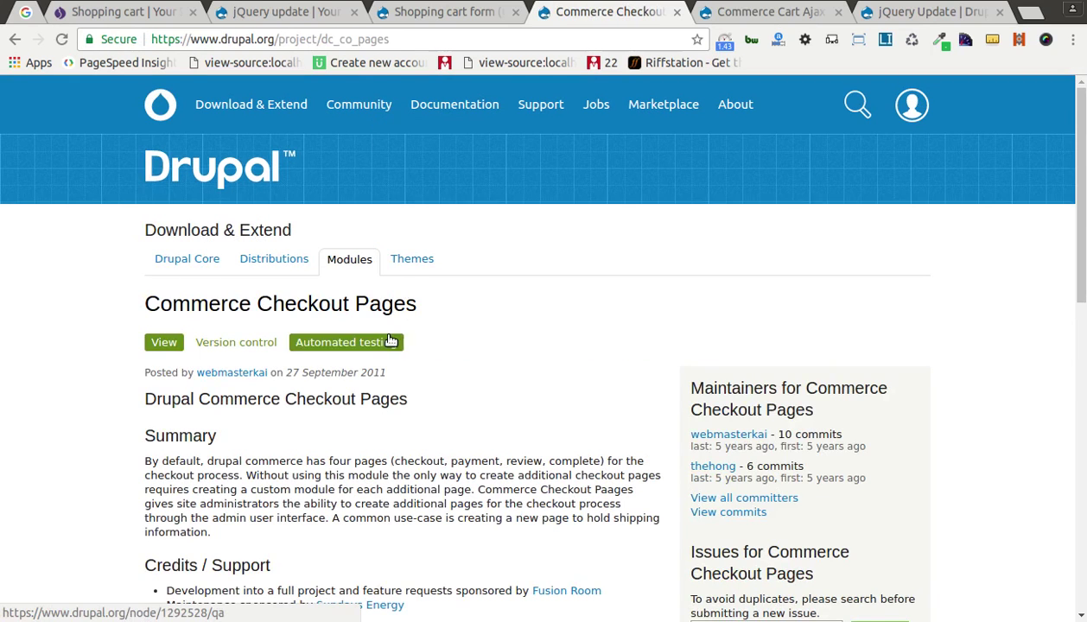
{"action": "triple_click", "coordinate": [232, 301]}
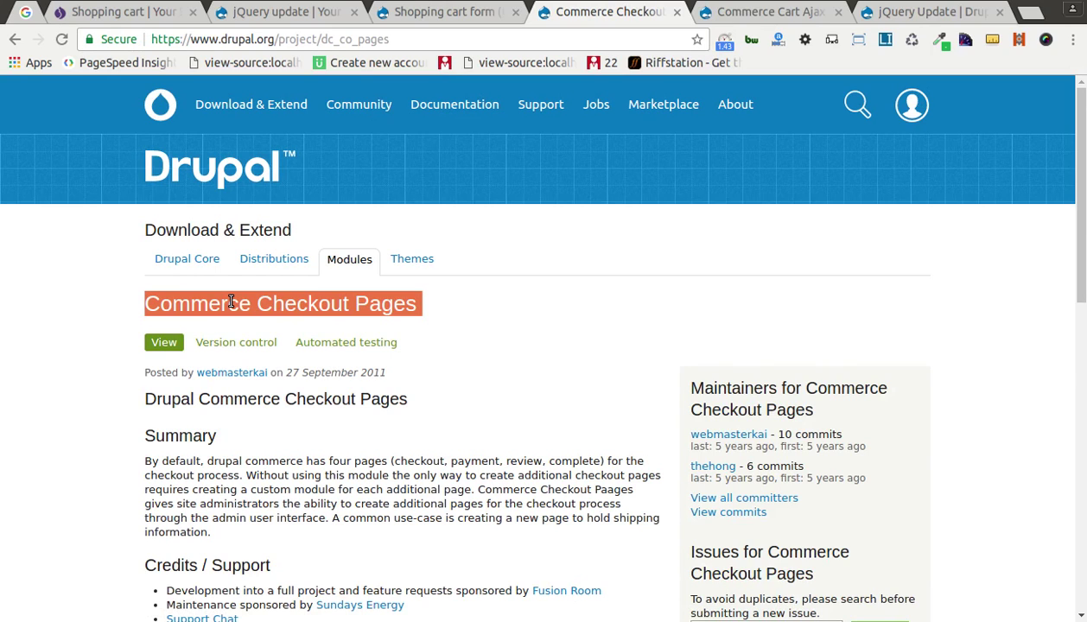
{"action": "scroll", "coordinate": [240, 316], "scroll_direction": "down", "scroll_amount": 3}
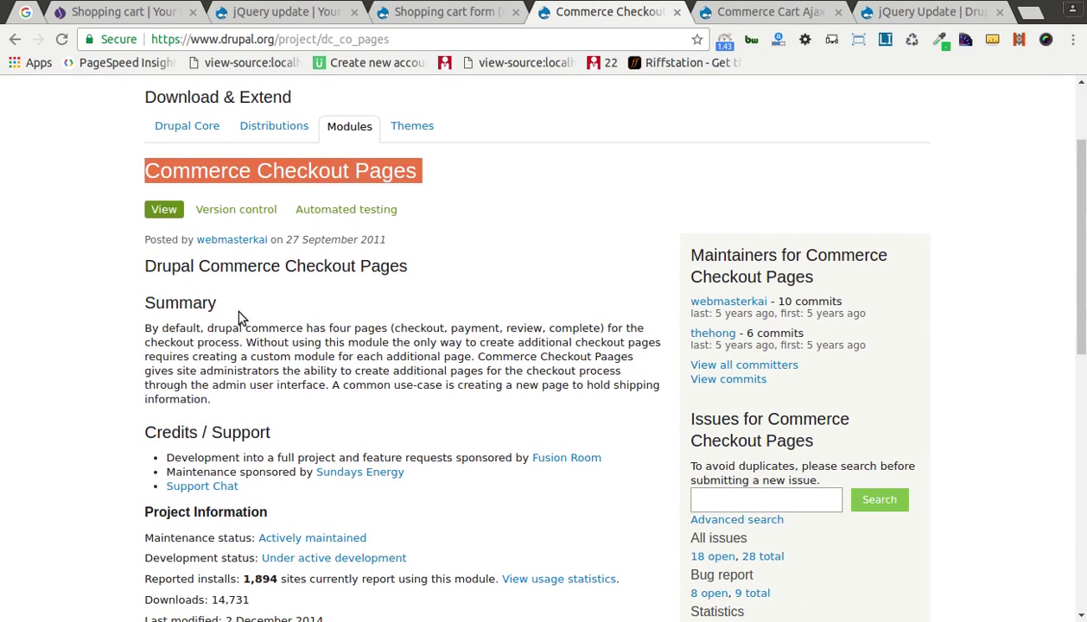
{"action": "scroll", "coordinate": [242, 318], "scroll_direction": "down", "scroll_amount": 2}
{"action": "scroll", "coordinate": [240, 318], "scroll_direction": "down", "scroll_amount": 4}
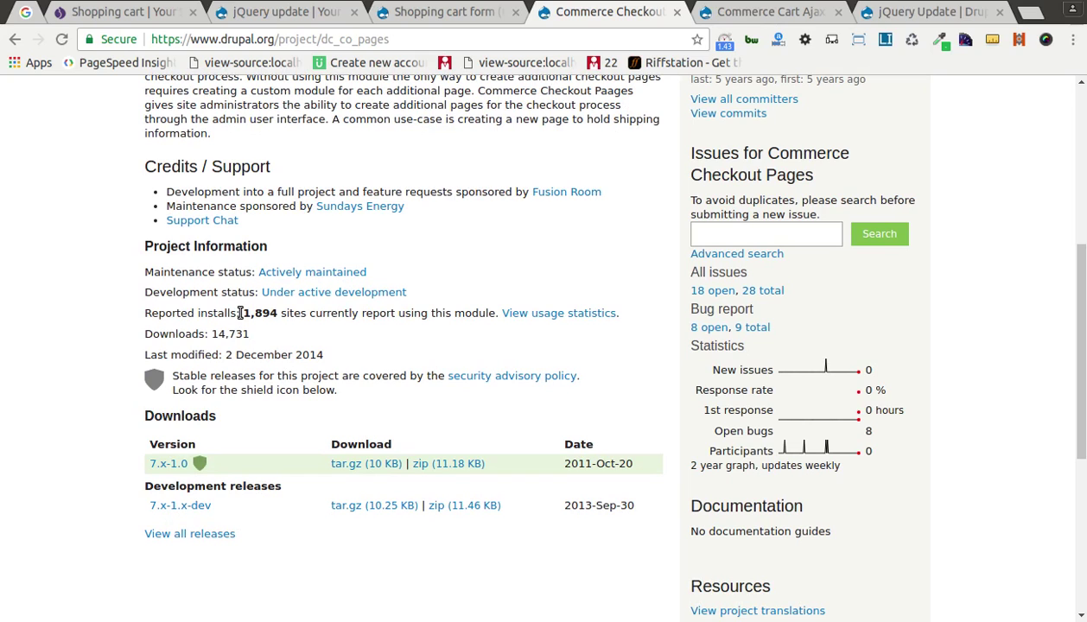
{"action": "scroll", "coordinate": [240, 315], "scroll_direction": "down", "scroll_amount": 2}
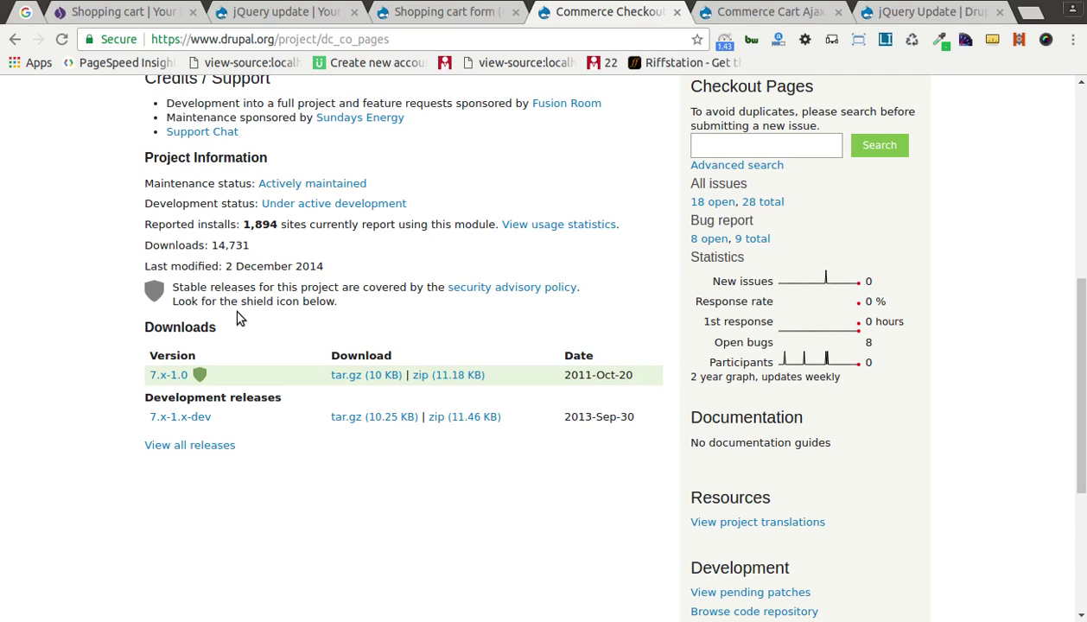
{"action": "scroll", "coordinate": [237, 313], "scroll_direction": "up", "scroll_amount": 9}
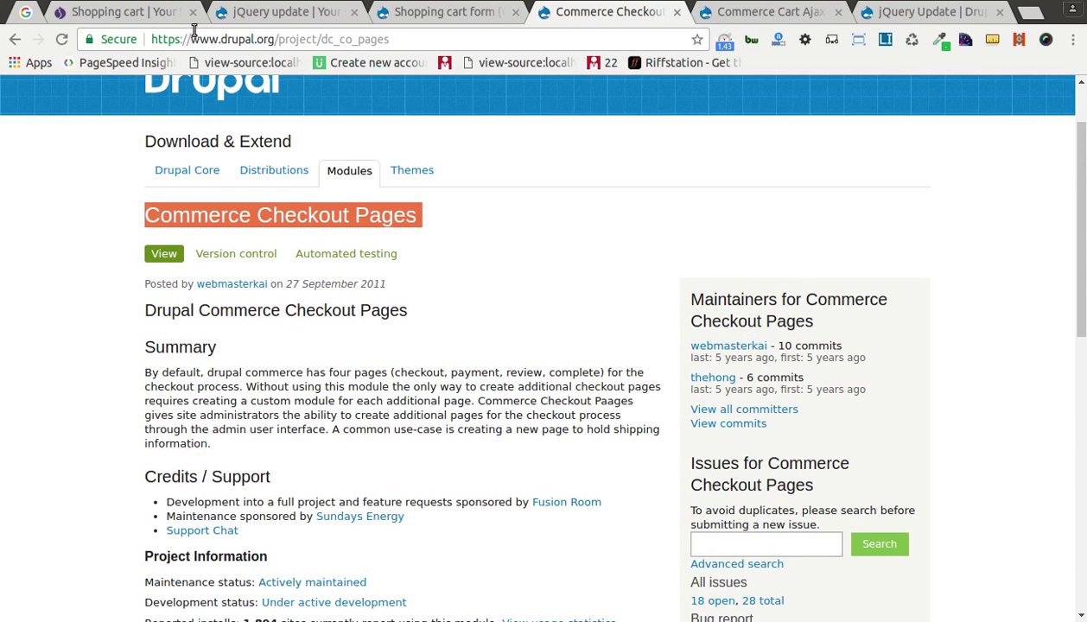
{"action": "left_click", "coordinate": [112, 11]}
Step: Open the live store's Checkout settings from Store > Configuration
{"action": "mouse_move", "coordinate": [292, 86]}
{"action": "mouse_move", "coordinate": [218, 86]}
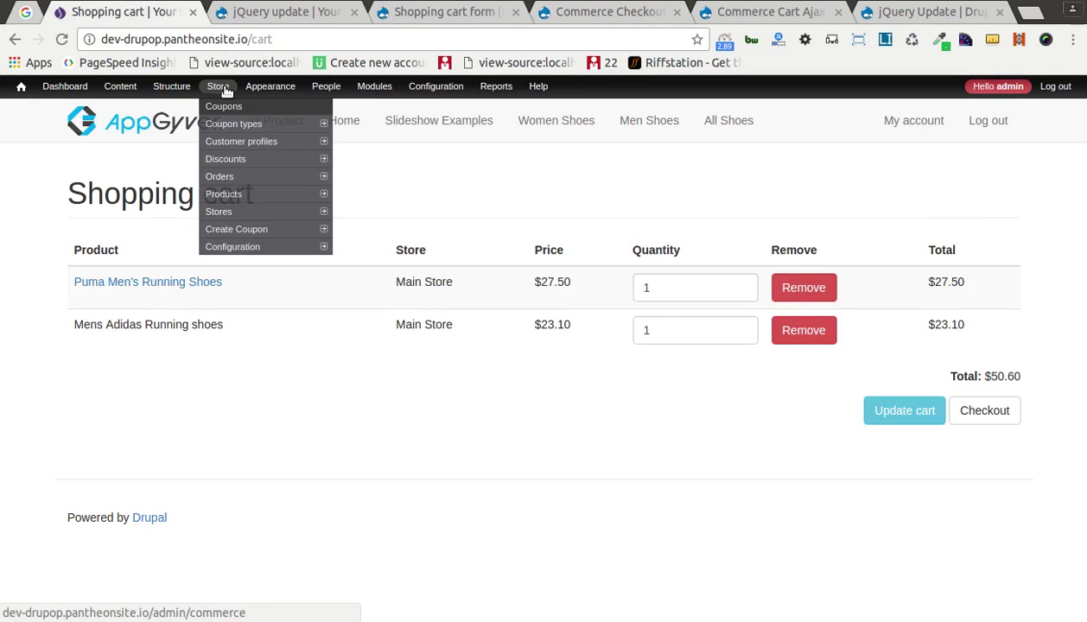
{"action": "mouse_move", "coordinate": [270, 247]}
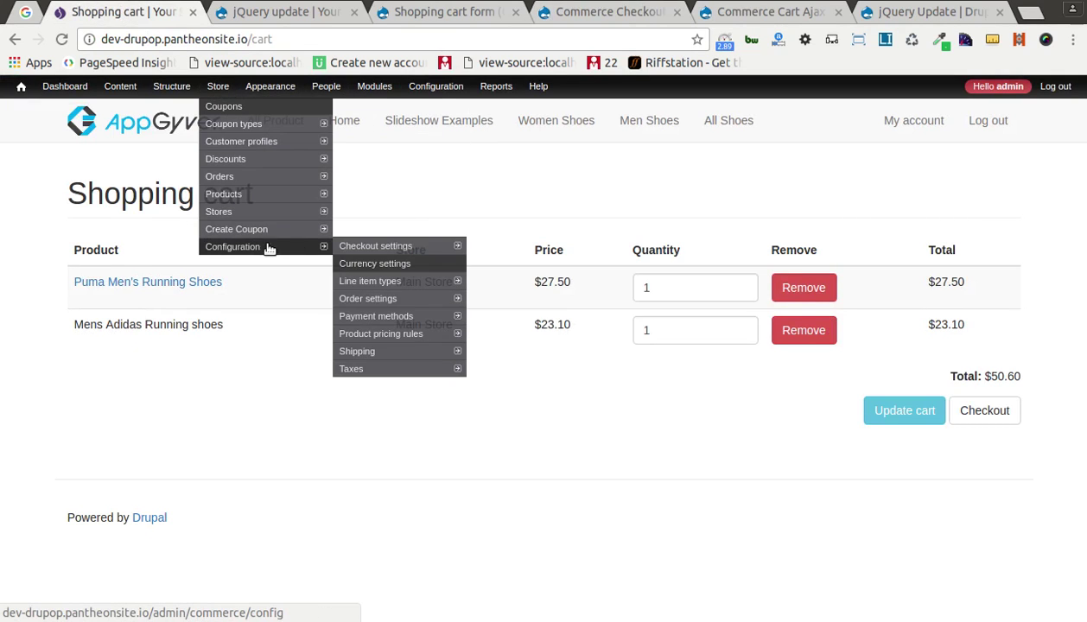
{"action": "left_click", "coordinate": [377, 249]}
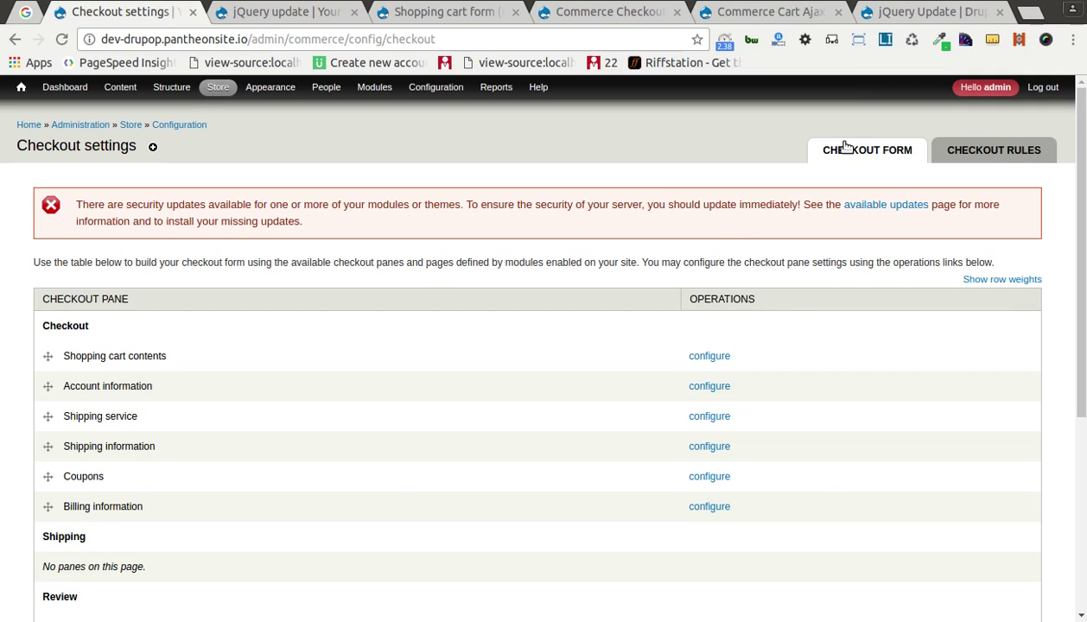
Step: Scroll the checkout pane table and highlight the Shipping information pane
{"action": "scroll", "coordinate": [830, 144], "scroll_direction": "down", "scroll_amount": 5}
{"action": "scroll", "coordinate": [389, 289], "scroll_direction": "up", "scroll_amount": 3}
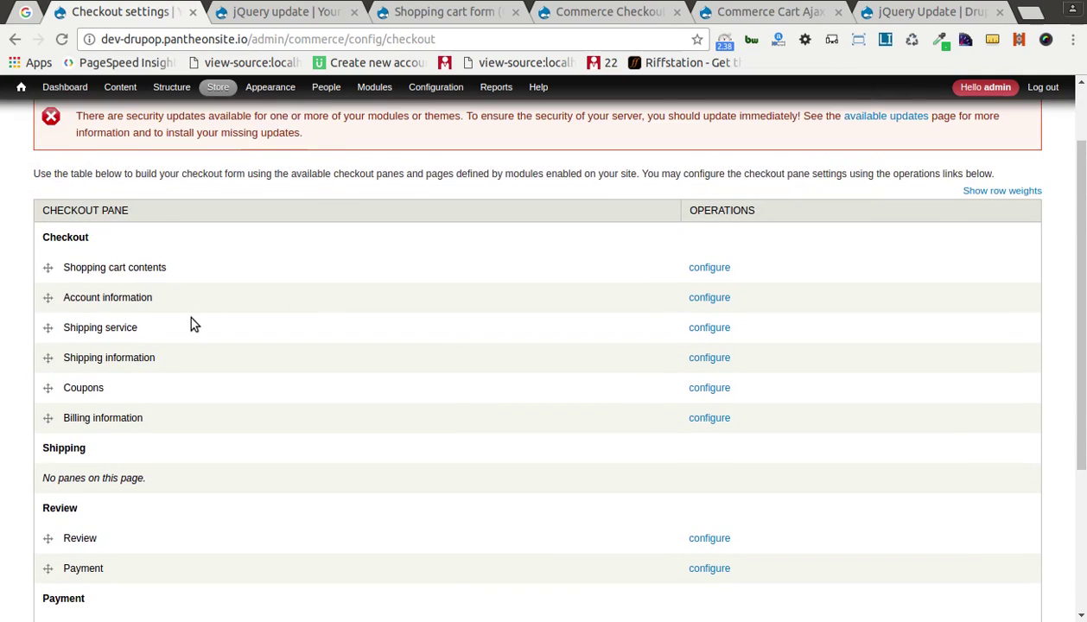
{"action": "scroll", "coordinate": [136, 386], "scroll_direction": "down", "scroll_amount": 3}
{"action": "scroll", "coordinate": [135, 386], "scroll_direction": "down", "scroll_amount": 3}
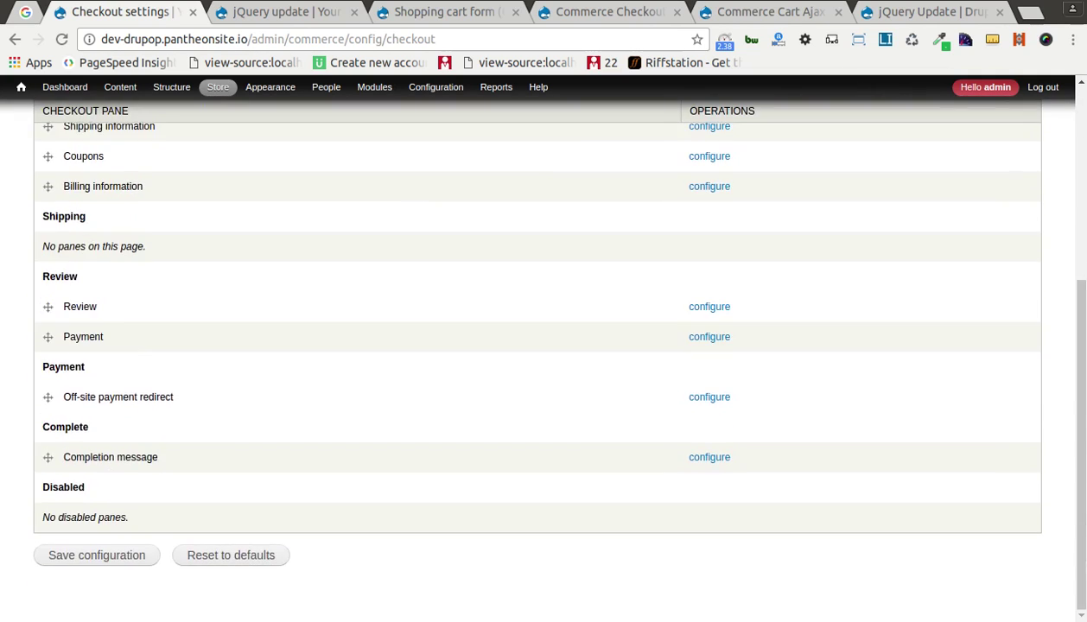
{"action": "scroll", "coordinate": [322, 243], "scroll_direction": "up", "scroll_amount": 4}
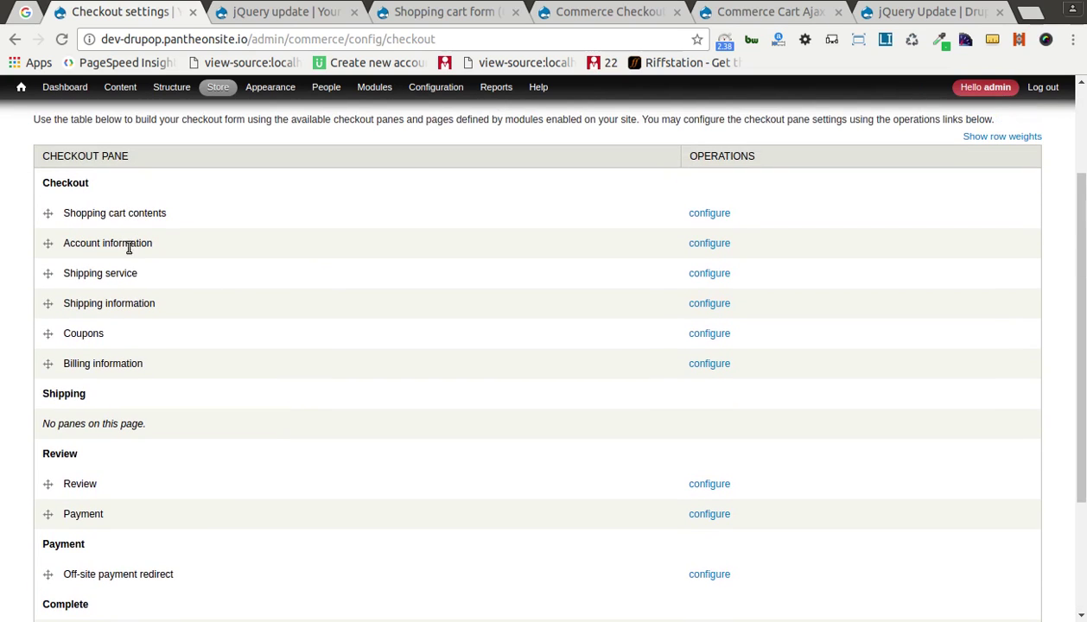
{"action": "triple_click", "coordinate": [100, 302]}
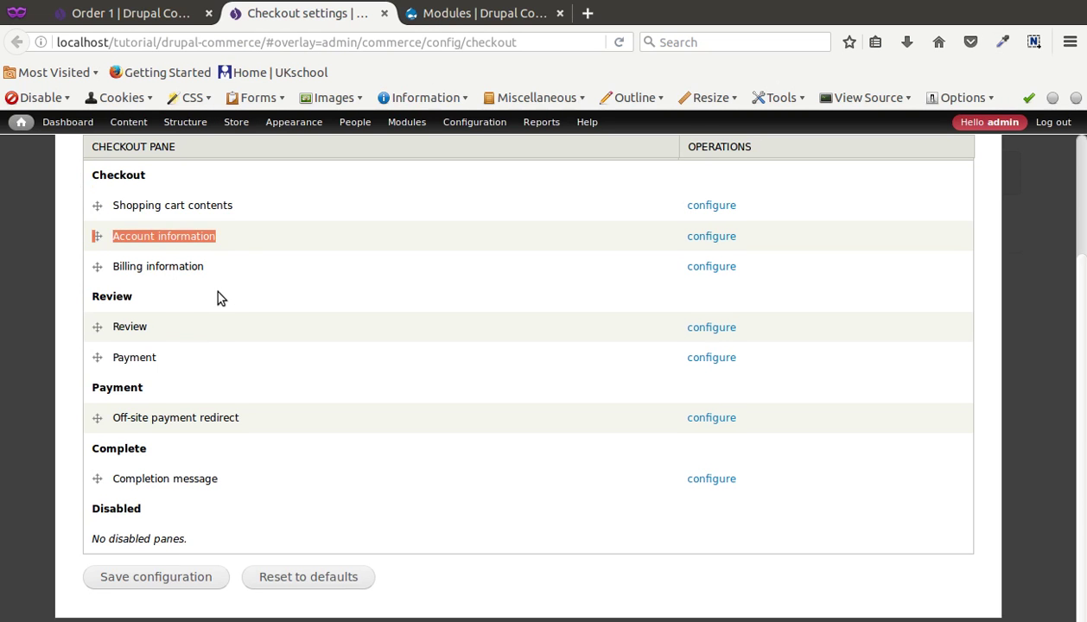
Step: Scroll through the localhost default checkout panes, glancing at the Order 1 tab in between
{"action": "scroll", "coordinate": [219, 296], "scroll_direction": "up", "scroll_amount": 3}
{"action": "left_click", "coordinate": [265, 381]}
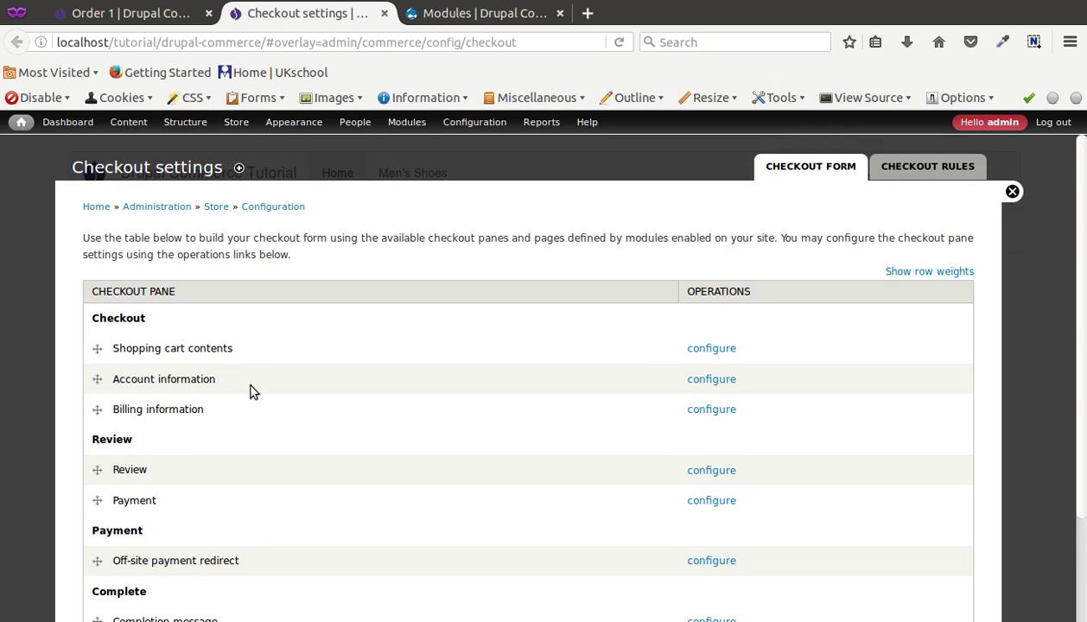
{"action": "scroll", "coordinate": [249, 391], "scroll_direction": "down", "scroll_amount": 3}
{"action": "scroll", "coordinate": [250, 391], "scroll_direction": "up", "scroll_amount": 3}
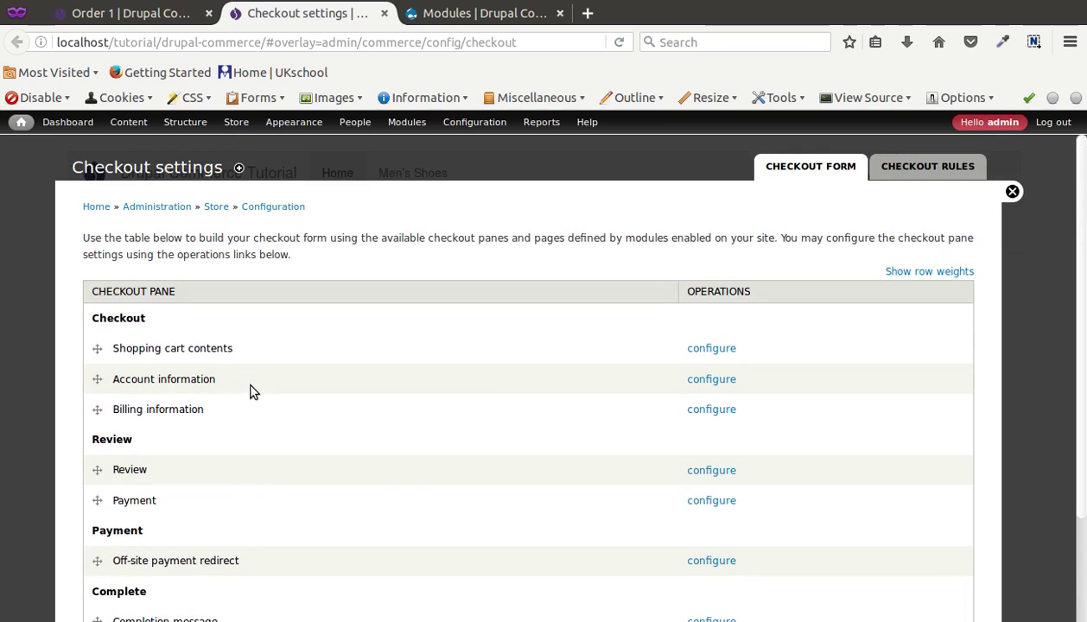
{"action": "scroll", "coordinate": [170, 252], "scroll_direction": "down", "scroll_amount": 2}
{"action": "scroll", "coordinate": [169, 252], "scroll_direction": "down", "scroll_amount": 2}
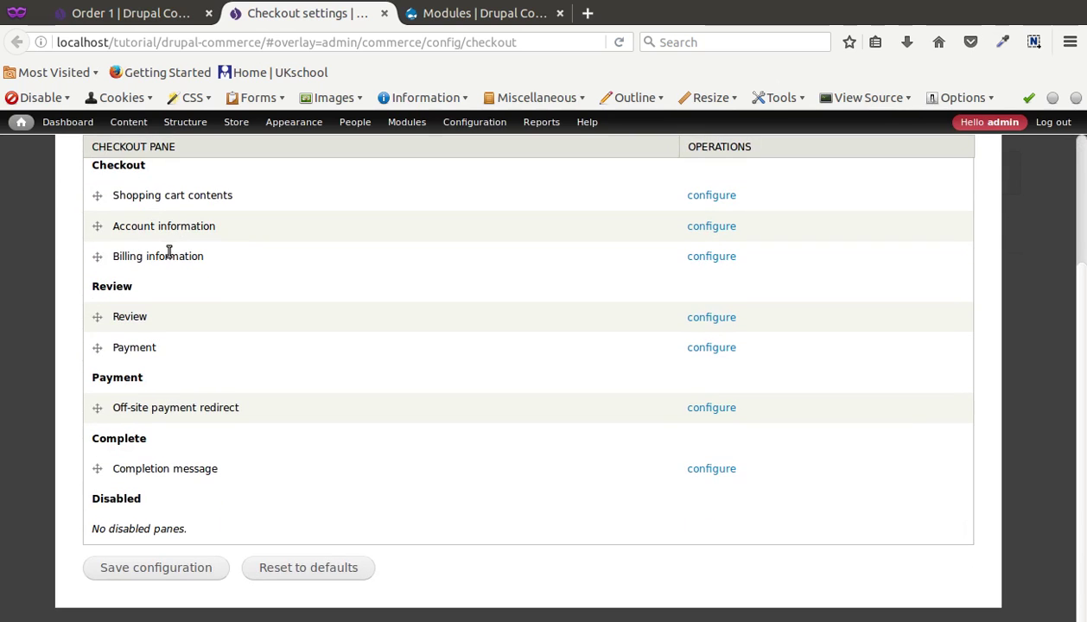
{"action": "scroll", "coordinate": [177, 263], "scroll_direction": "up", "scroll_amount": 3}
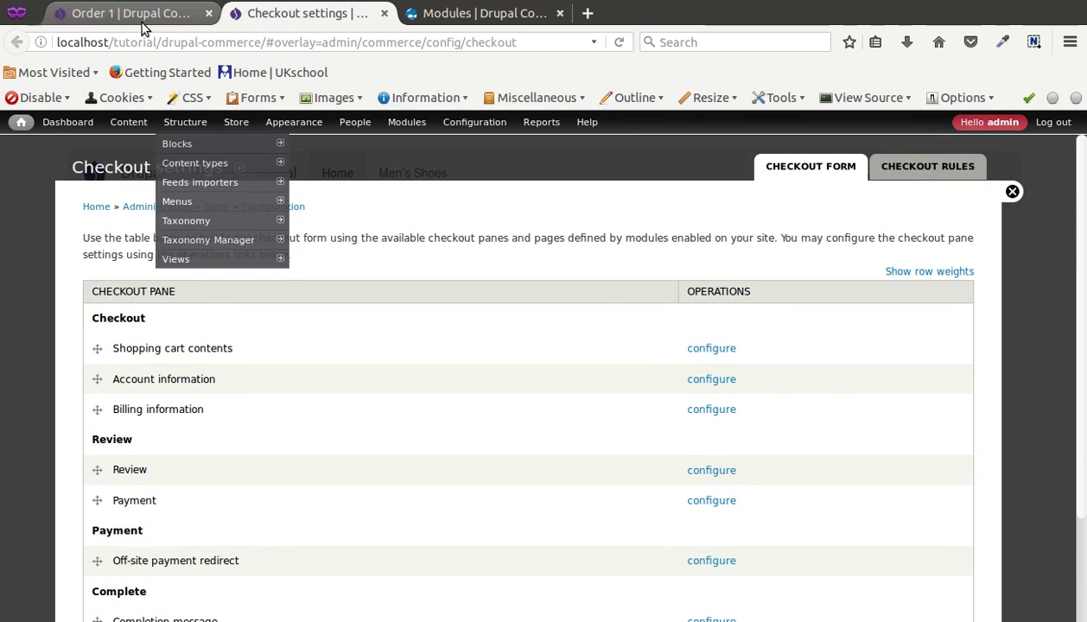
{"action": "left_click", "coordinate": [129, 13]}
{"action": "left_click", "coordinate": [285, 17]}
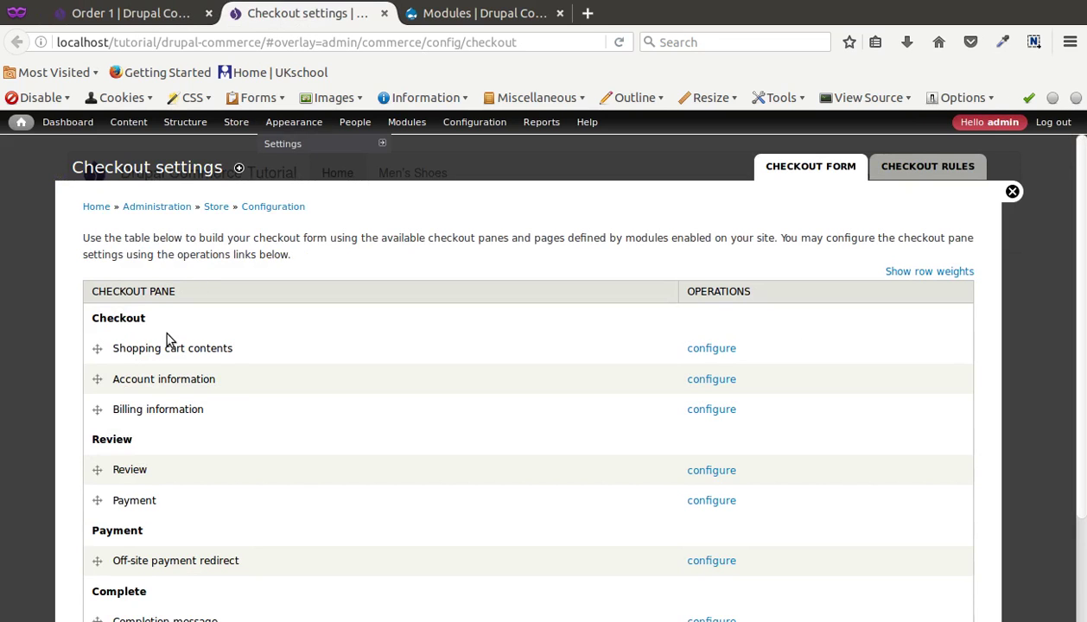
{"action": "scroll", "coordinate": [162, 343], "scroll_direction": "down", "scroll_amount": 3}
{"action": "scroll", "coordinate": [556, 335], "scroll_direction": "up", "scroll_amount": 3}
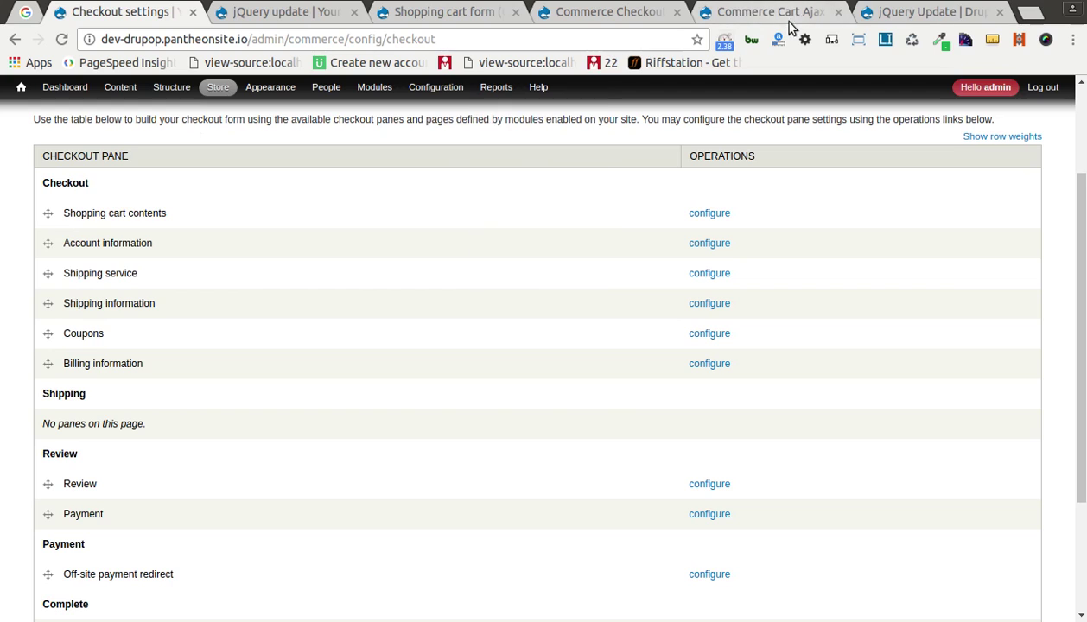
Step: Highlight 'Checkout' in the Commerce Checkout Pages title, then move to the Commerce Cart Ajax page
{"action": "left_click", "coordinate": [698, 19]}
{"action": "left_click", "coordinate": [621, 12]}
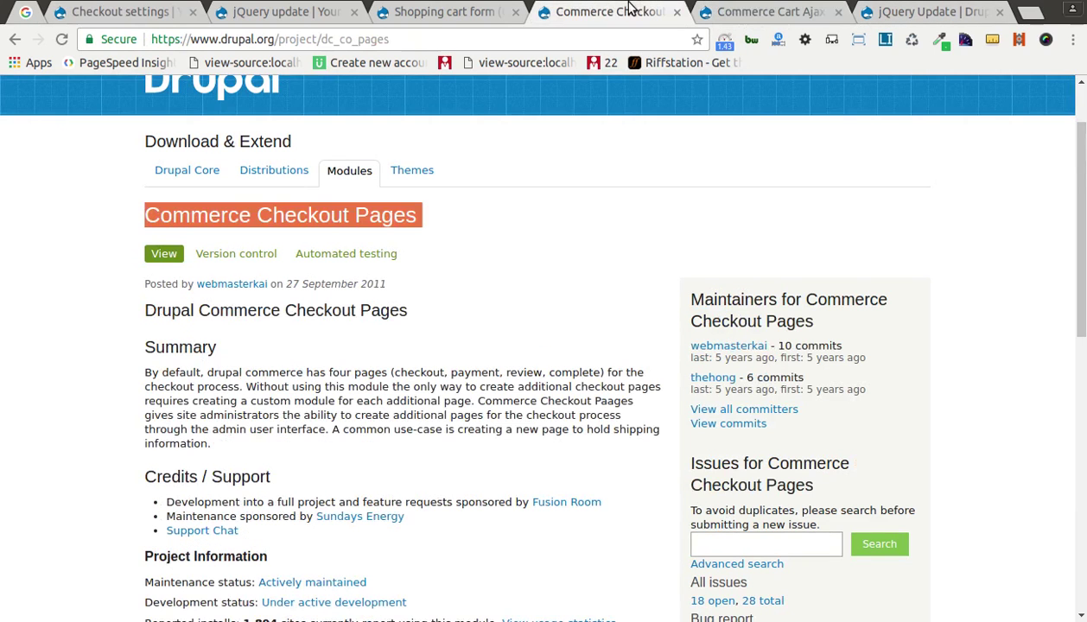
{"action": "double_click", "coordinate": [295, 216]}
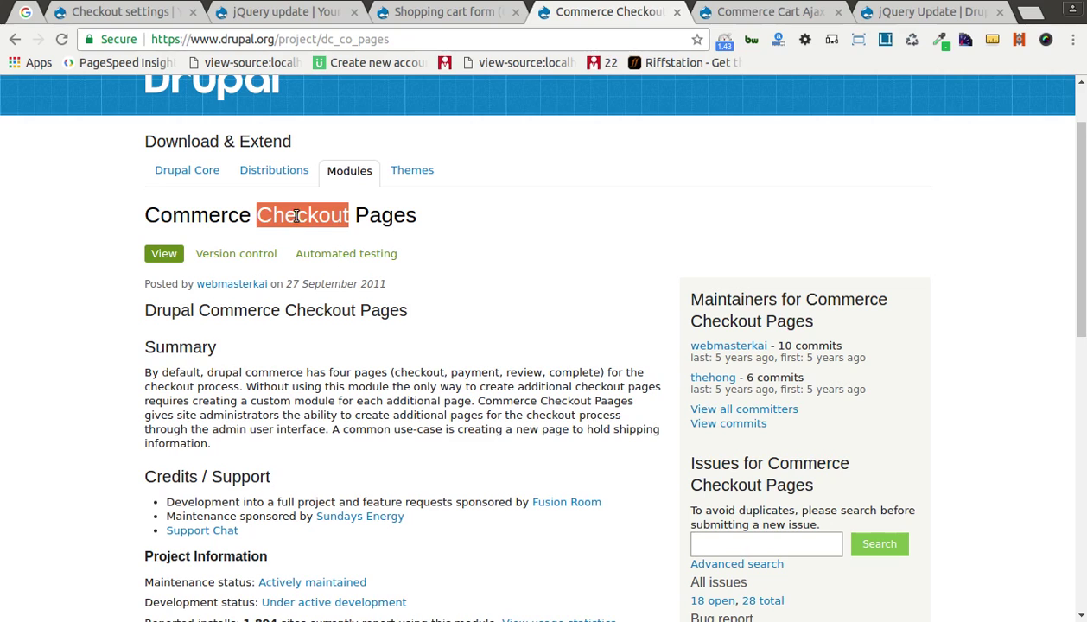
{"action": "left_click", "coordinate": [482, 41]}
{"action": "left_click", "coordinate": [758, 15]}
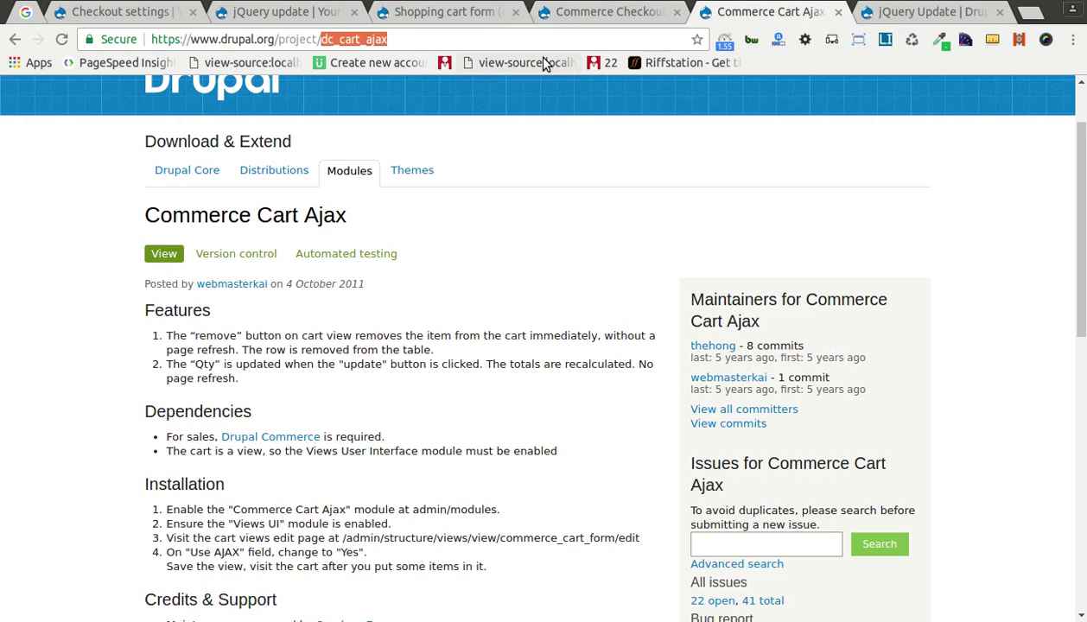
Step: Load the Drupal Tutorials homepage from the address-bar suggestion and browse its tutorial list
{"action": "left_click", "coordinate": [515, 39]}
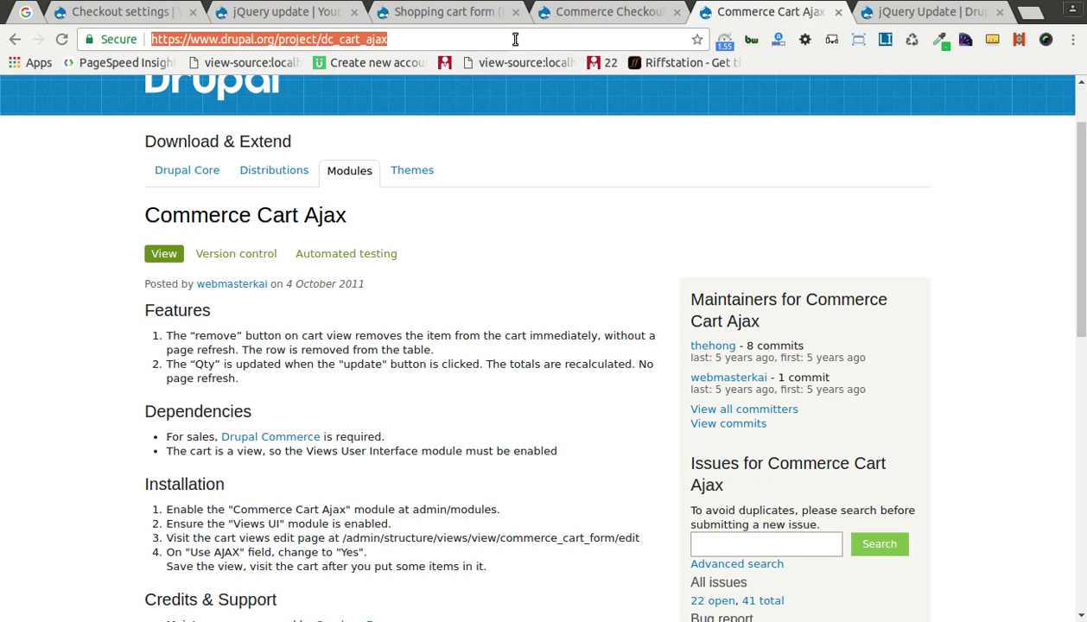
{"action": "type", "text": "dru"}
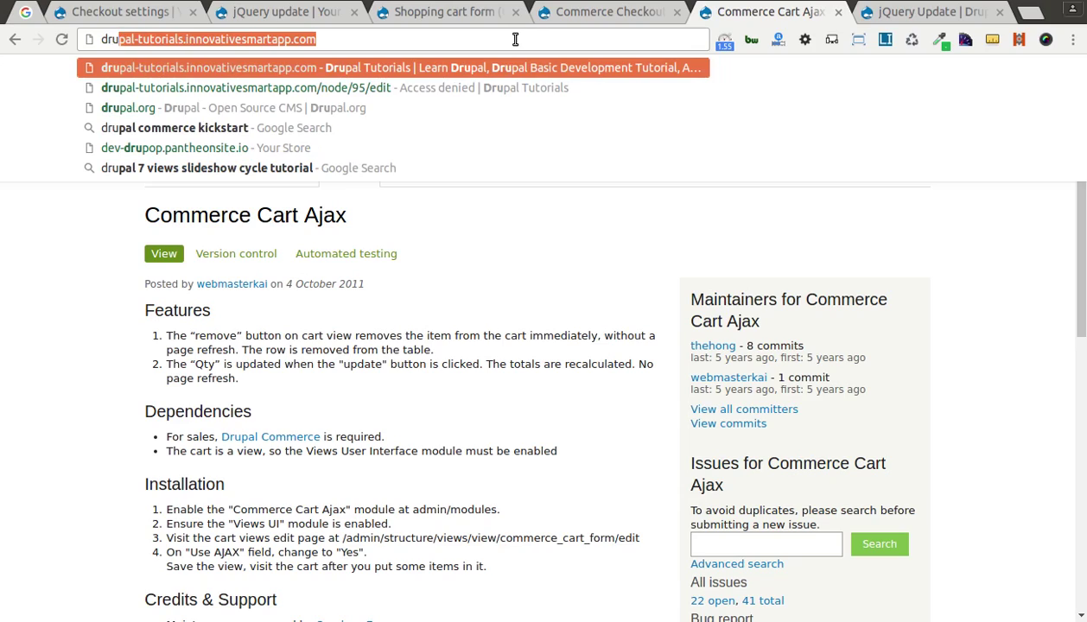
{"action": "key", "text": "Right"}
{"action": "key", "text": "Return"}
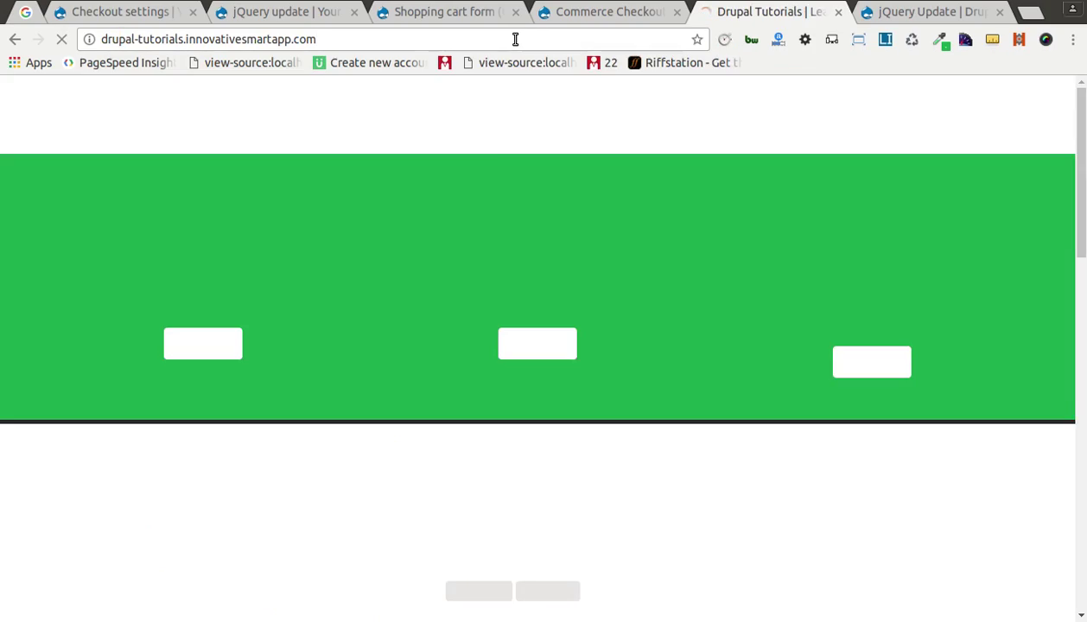
{"action": "scroll", "coordinate": [547, 462], "scroll_direction": "down", "scroll_amount": 3}
{"action": "scroll", "coordinate": [546, 462], "scroll_direction": "down", "scroll_amount": 7}
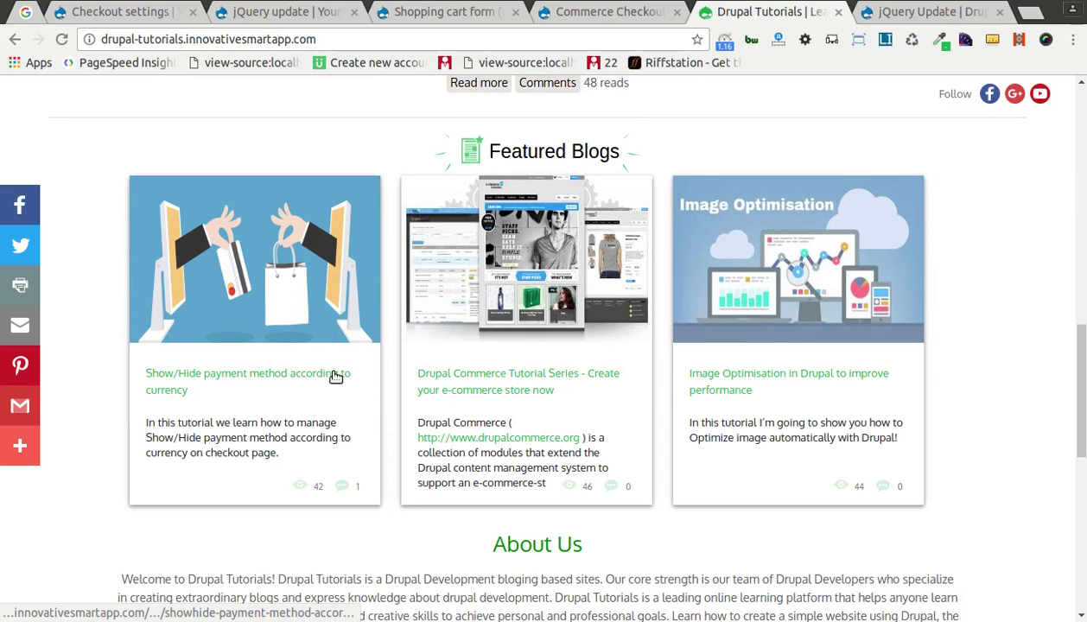
{"action": "scroll", "coordinate": [298, 344], "scroll_direction": "down", "scroll_amount": 8}
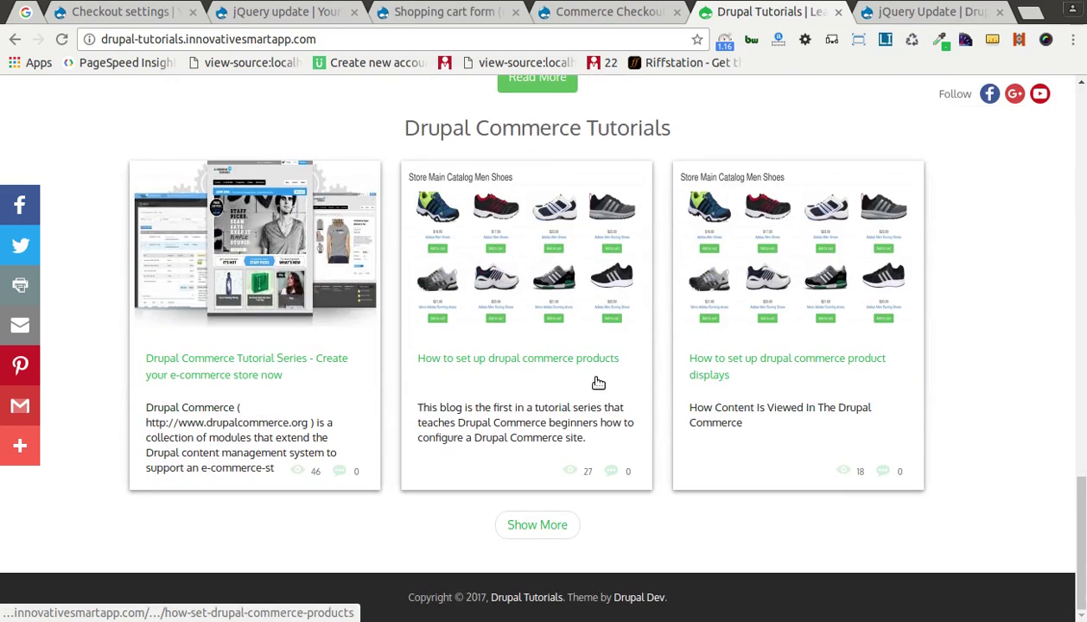
Step: Show more Commerce tutorials and read the checkout process article down to Checkout Pages
{"action": "left_click", "coordinate": [537, 525]}
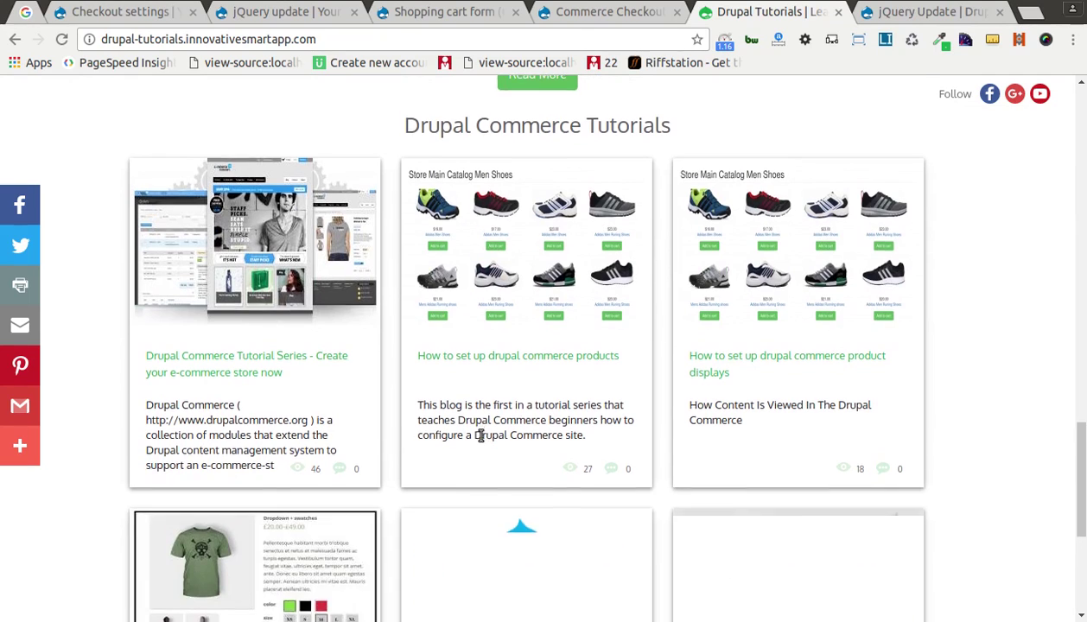
{"action": "scroll", "coordinate": [481, 435], "scroll_direction": "down", "scroll_amount": 3}
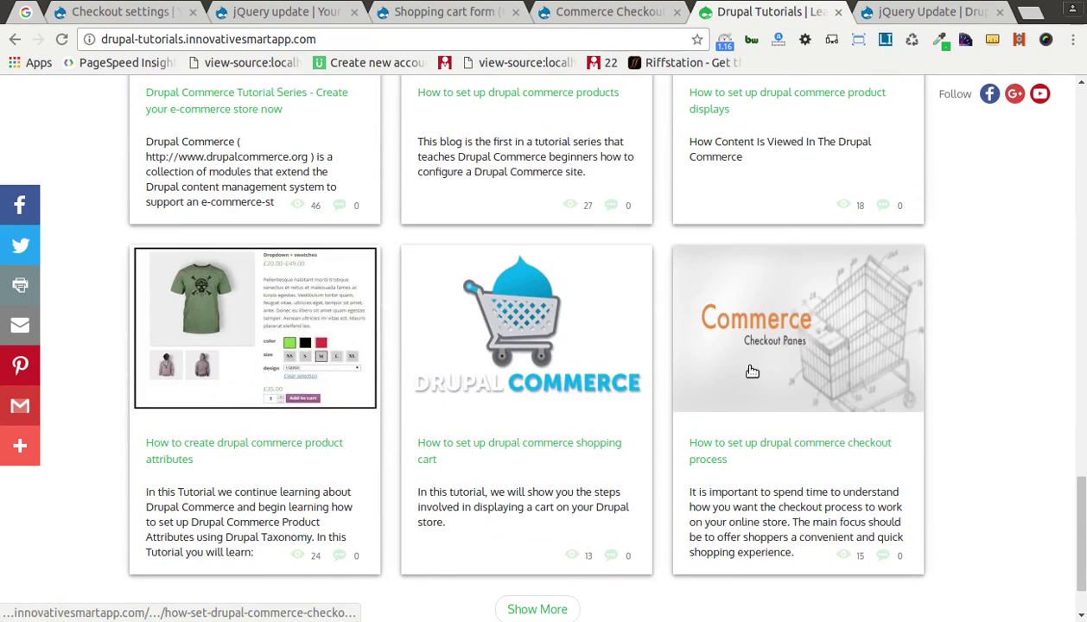
{"action": "left_click", "coordinate": [679, 389]}
{"action": "scroll", "coordinate": [463, 426], "scroll_direction": "down", "scroll_amount": 4}
{"action": "scroll", "coordinate": [463, 426], "scroll_direction": "down", "scroll_amount": 6}
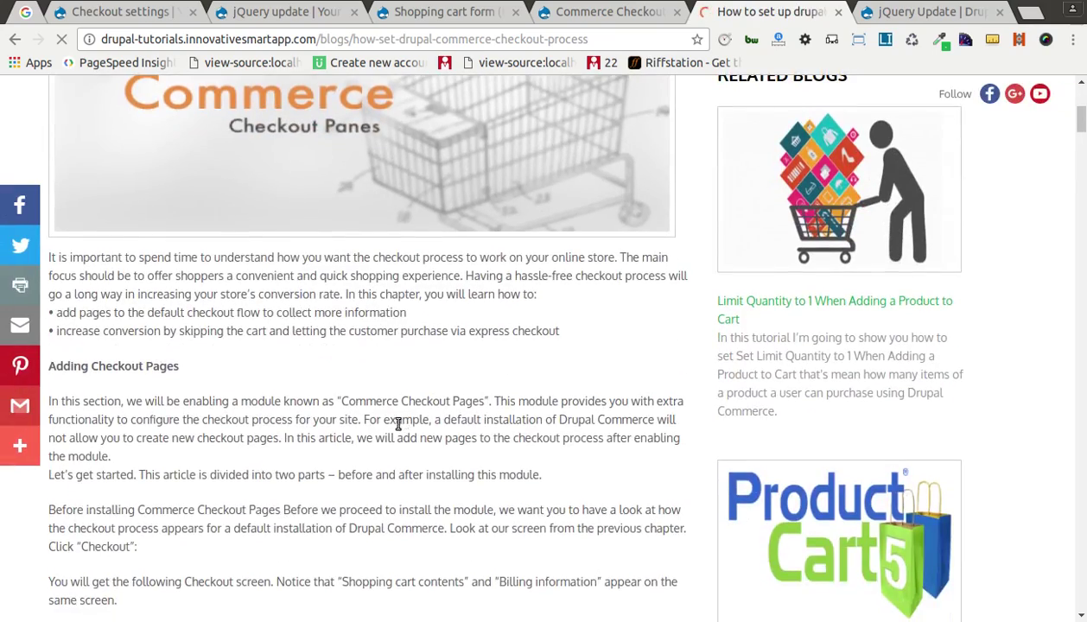
{"action": "scroll", "coordinate": [378, 430], "scroll_direction": "down", "scroll_amount": 15}
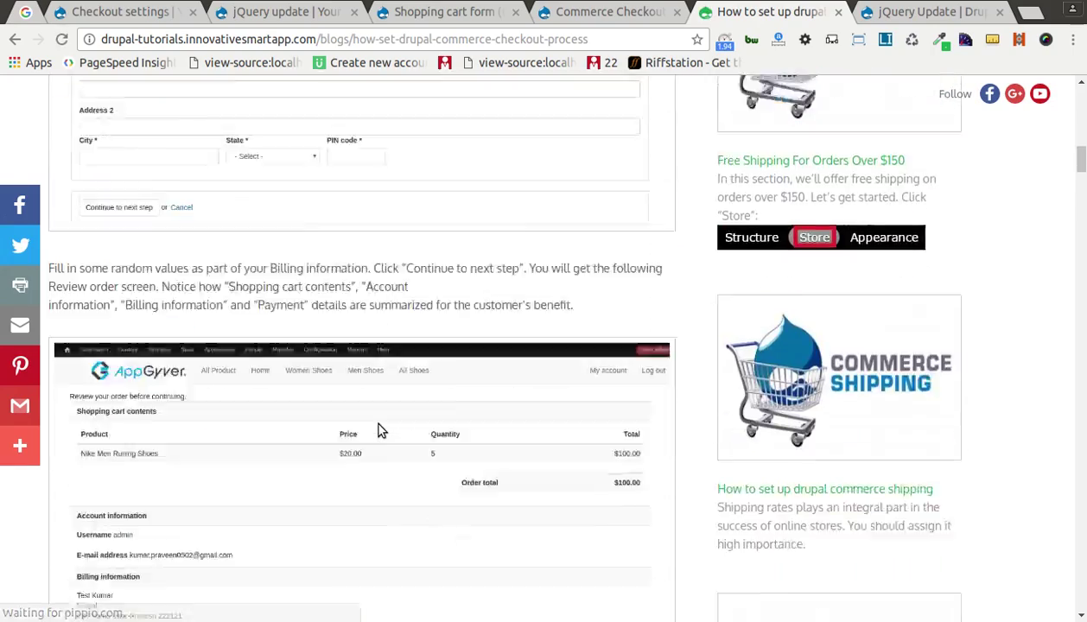
{"action": "scroll", "coordinate": [377, 430], "scroll_direction": "down", "scroll_amount": 15}
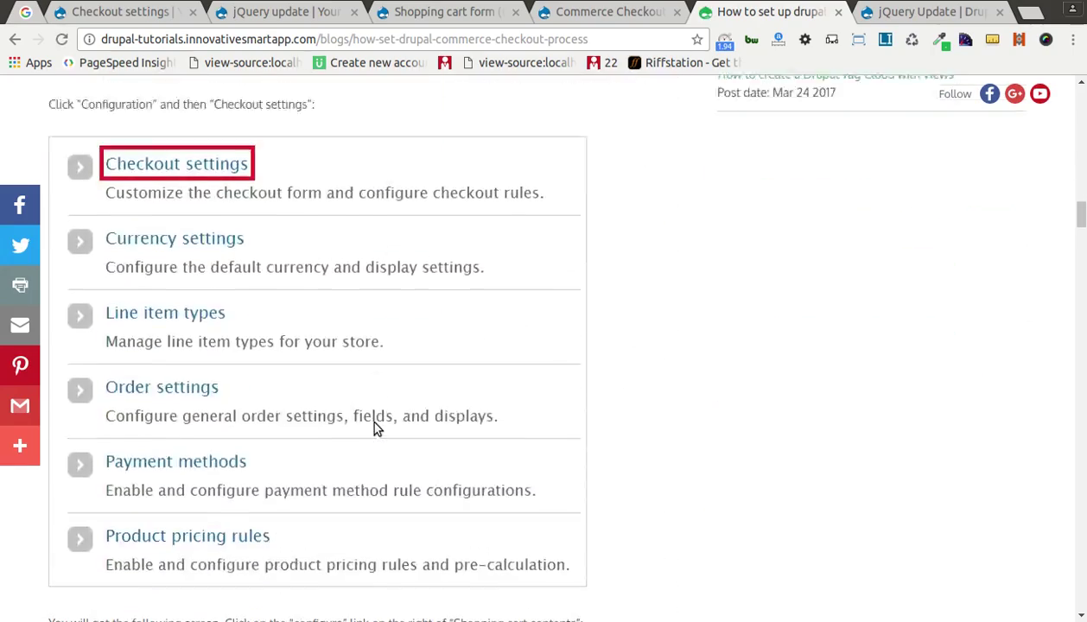
{"action": "scroll", "coordinate": [377, 429], "scroll_direction": "down", "scroll_amount": 12}
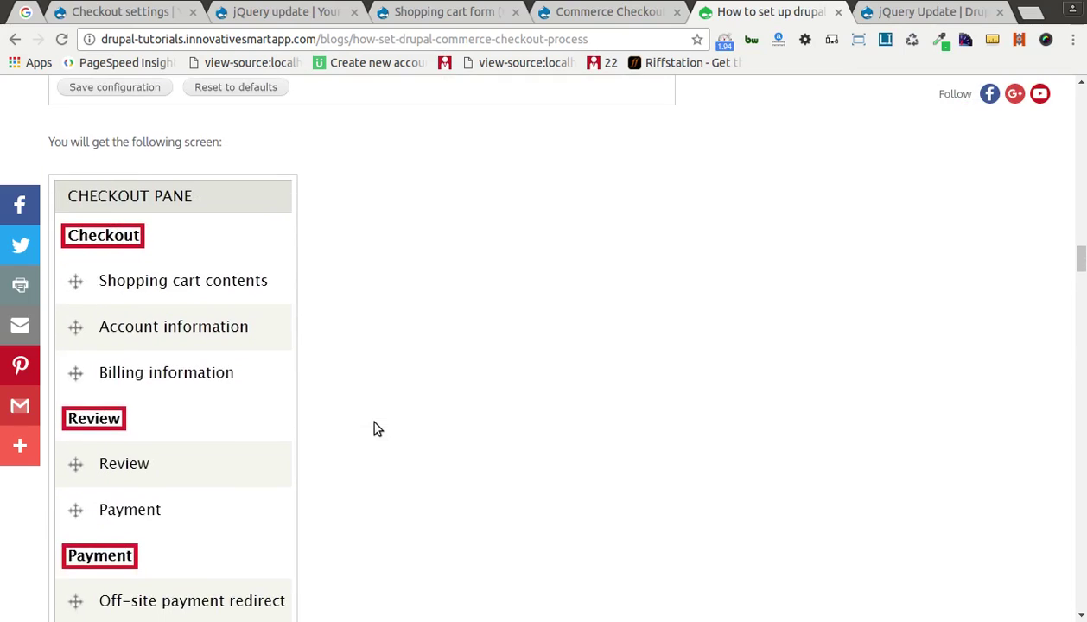
{"action": "scroll", "coordinate": [377, 429], "scroll_direction": "down", "scroll_amount": 3}
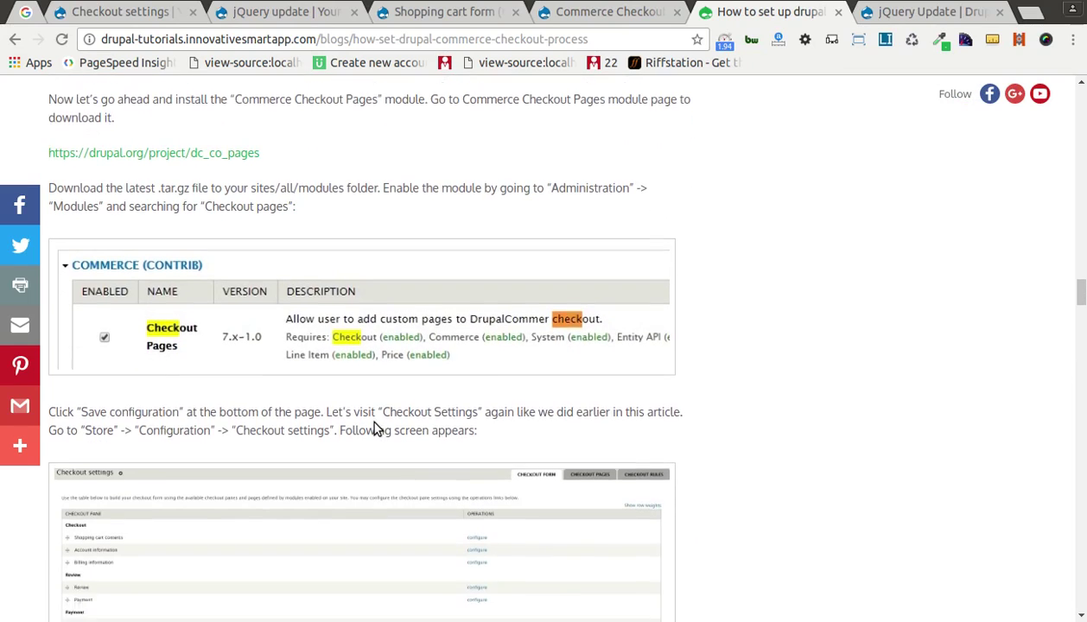
{"action": "scroll", "coordinate": [166, 220], "scroll_direction": "up", "scroll_amount": 5}
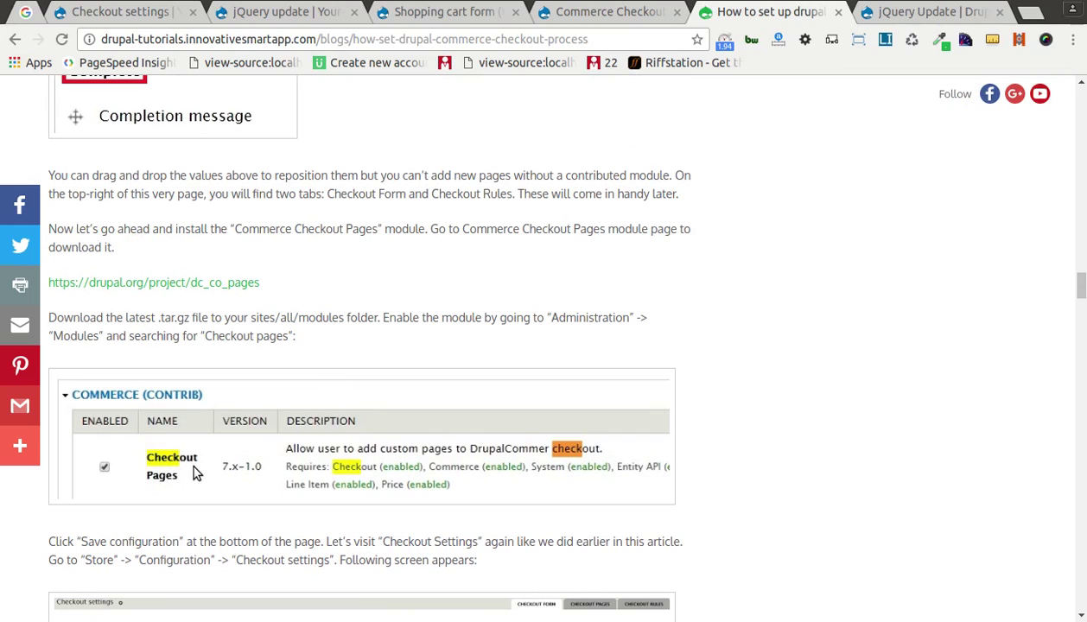
{"action": "scroll", "coordinate": [494, 445], "scroll_direction": "down", "scroll_amount": 14}
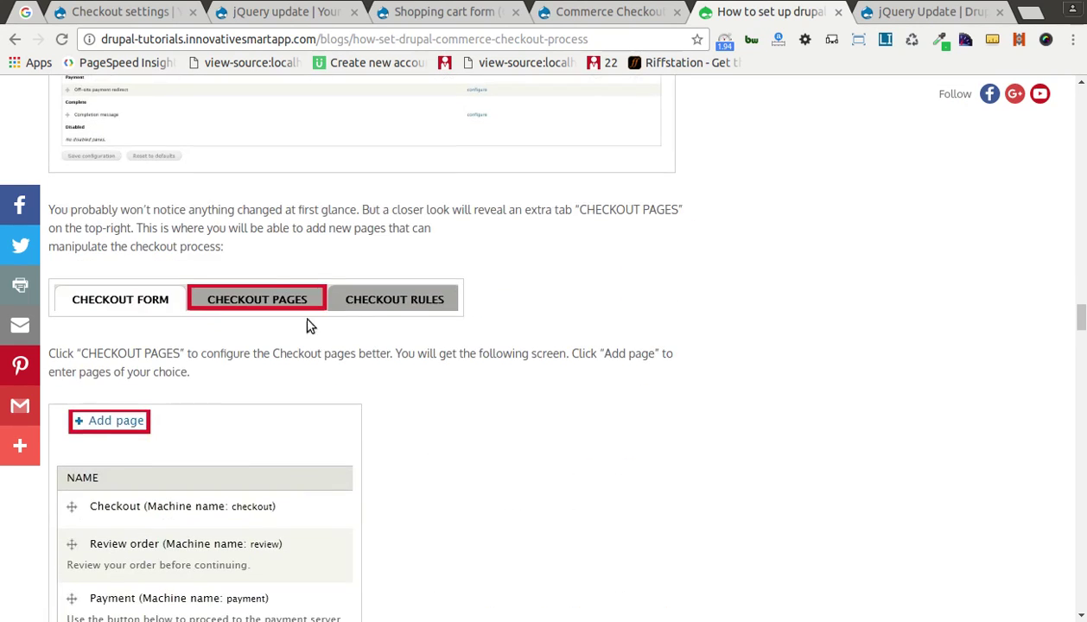
Step: Return to the tutorial article and read through its Add page and Title/Help steps
{"action": "key", "text": "alt+Tab"}
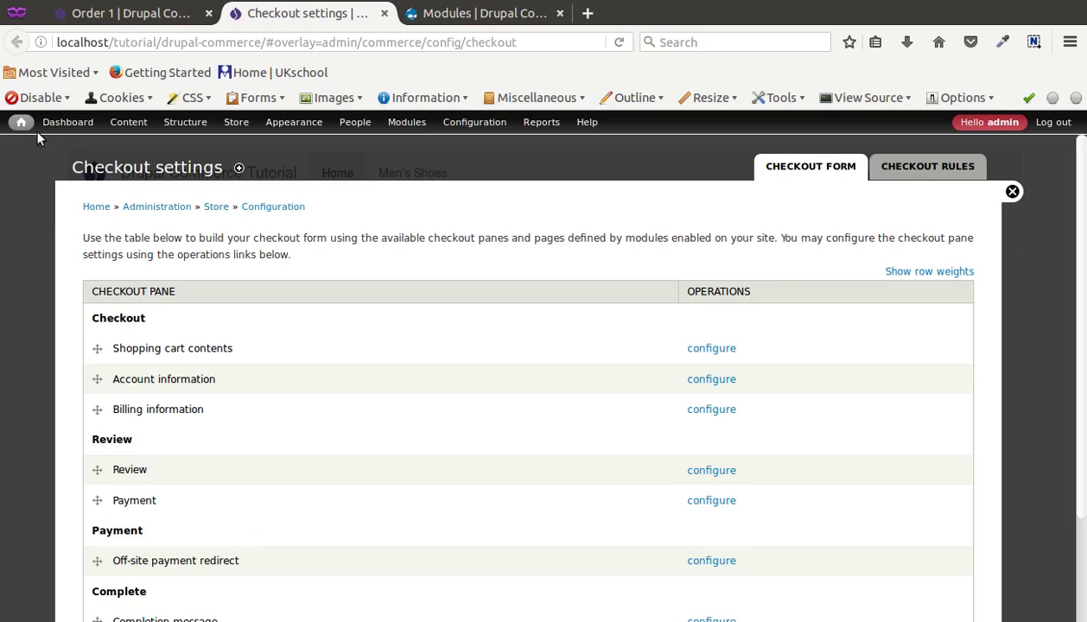
{"action": "key", "text": "alt+Tab"}
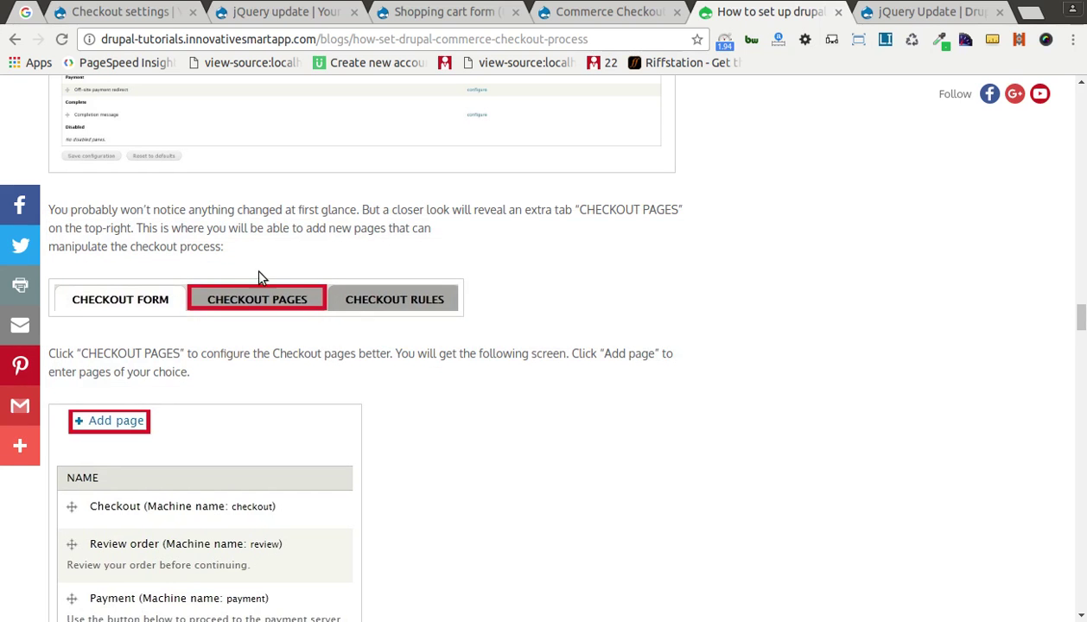
{"action": "scroll", "coordinate": [93, 434], "scroll_direction": "down", "scroll_amount": 3}
{"action": "scroll", "coordinate": [85, 309], "scroll_direction": "down", "scroll_amount": 5}
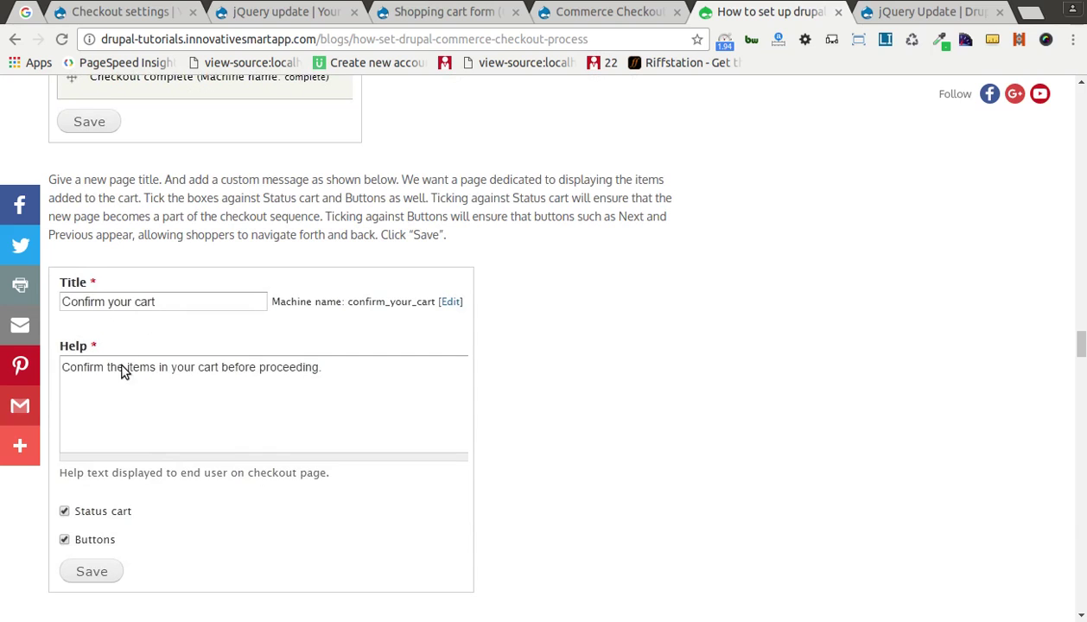
{"action": "scroll", "coordinate": [182, 522], "scroll_direction": "down", "scroll_amount": 5}
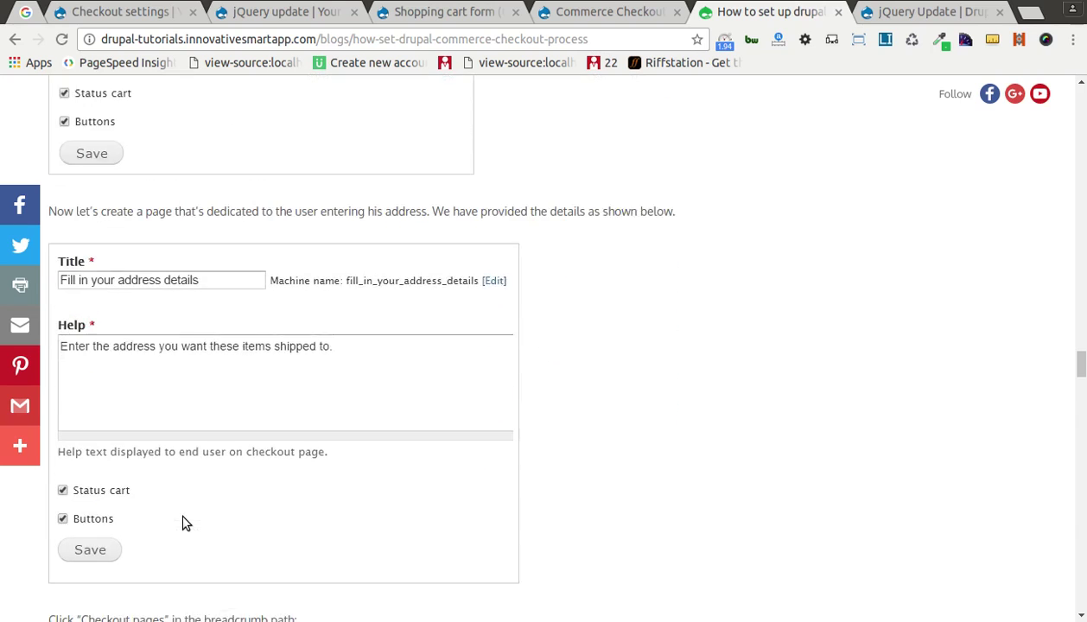
{"action": "scroll", "coordinate": [130, 484], "scroll_direction": "down", "scroll_amount": 2}
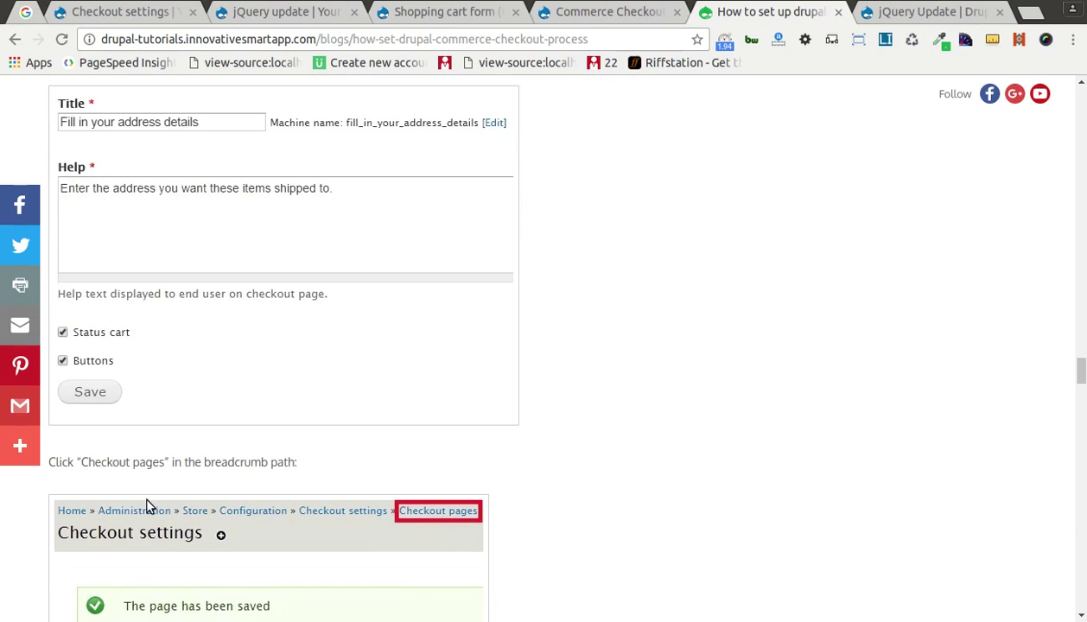
{"action": "scroll", "coordinate": [198, 216], "scroll_direction": "down", "scroll_amount": 5}
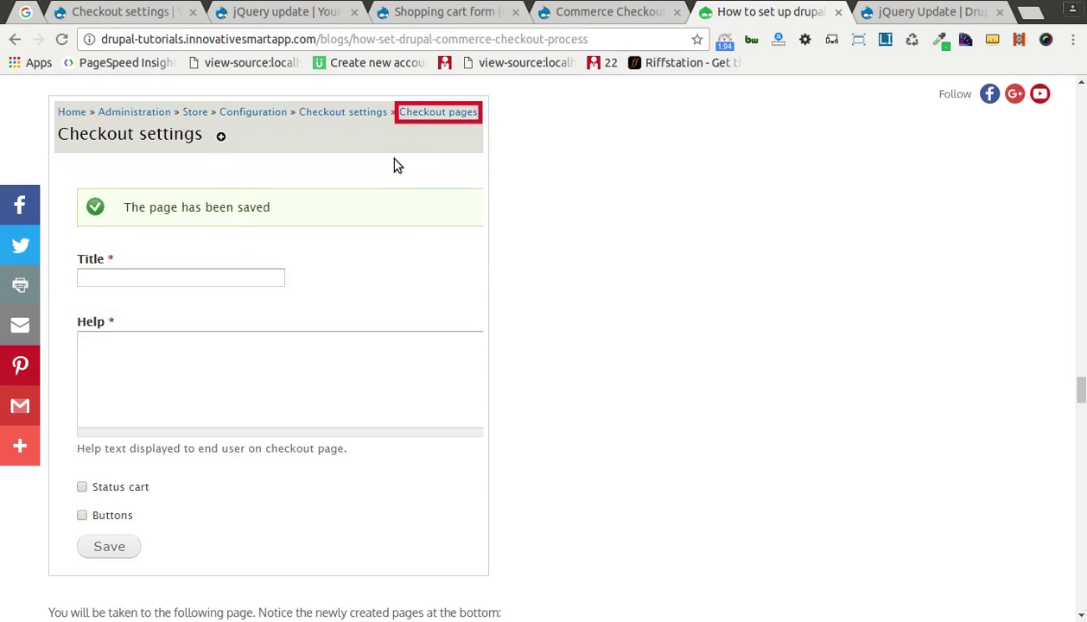
{"action": "scroll", "coordinate": [386, 203], "scroll_direction": "down", "scroll_amount": 7}
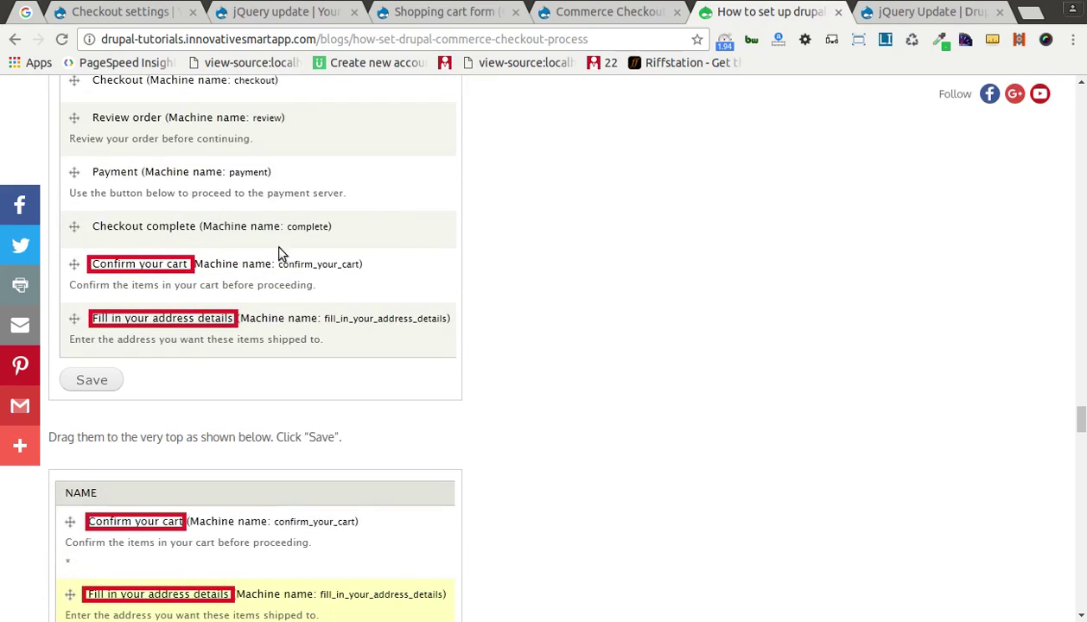
Step: Compare with the store's checkout settings, then scroll the tutorial to its CHECKOUT FORM screenshot
{"action": "key", "text": "alt+Tab"}
{"action": "scroll", "coordinate": [135, 285], "scroll_direction": "down", "scroll_amount": 3}
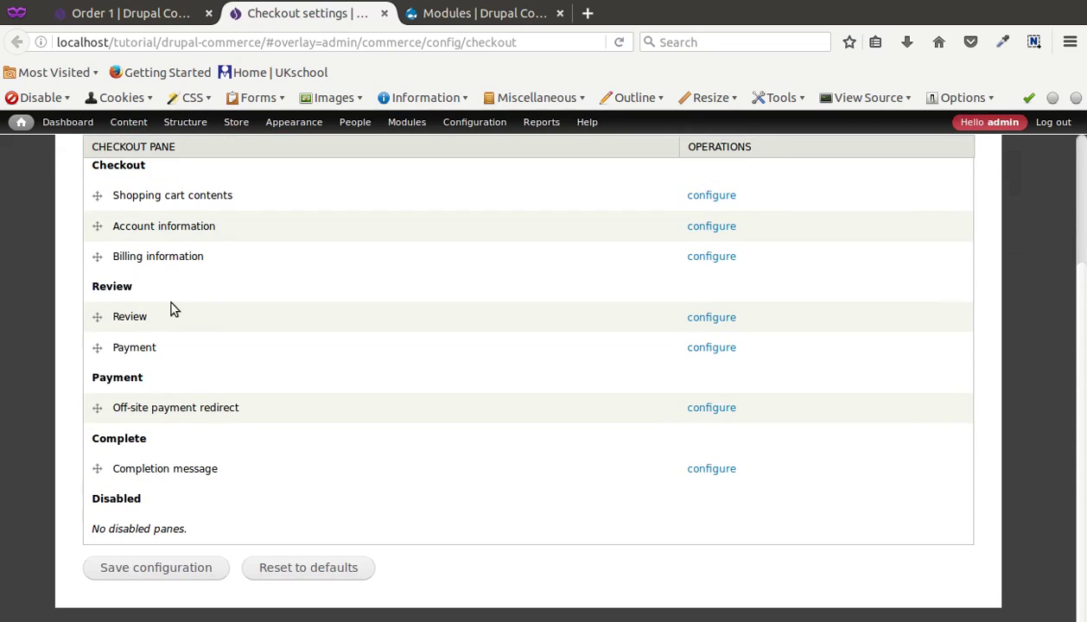
{"action": "key", "text": "alt+Tab"}
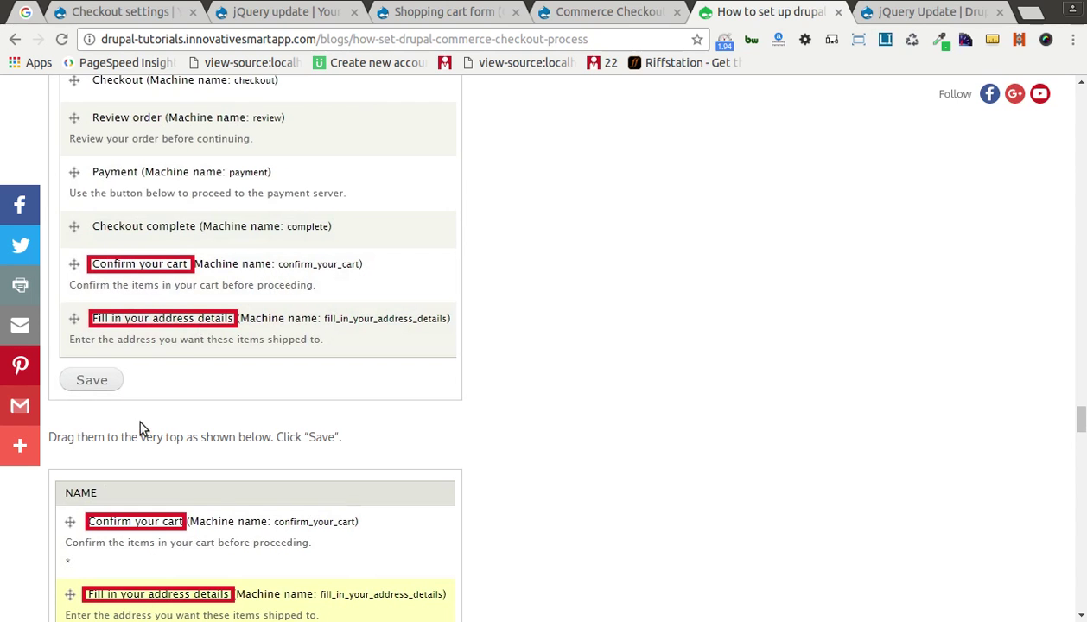
{"action": "scroll", "coordinate": [103, 251], "scroll_direction": "up", "scroll_amount": 1}
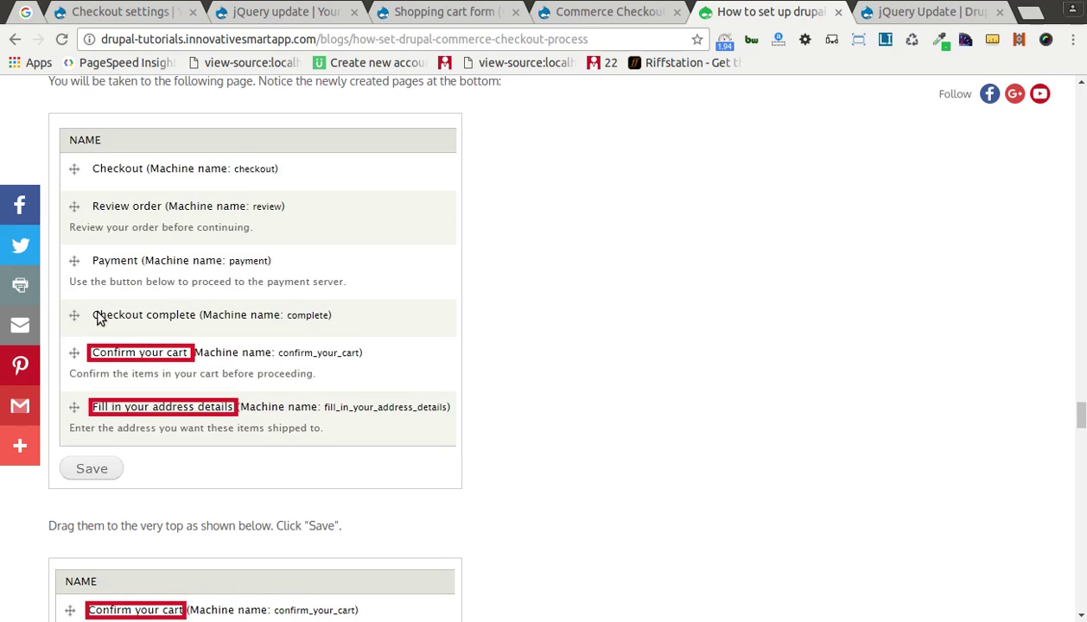
{"action": "scroll", "coordinate": [102, 333], "scroll_direction": "down", "scroll_amount": 3}
{"action": "scroll", "coordinate": [169, 421], "scroll_direction": "down", "scroll_amount": 6}
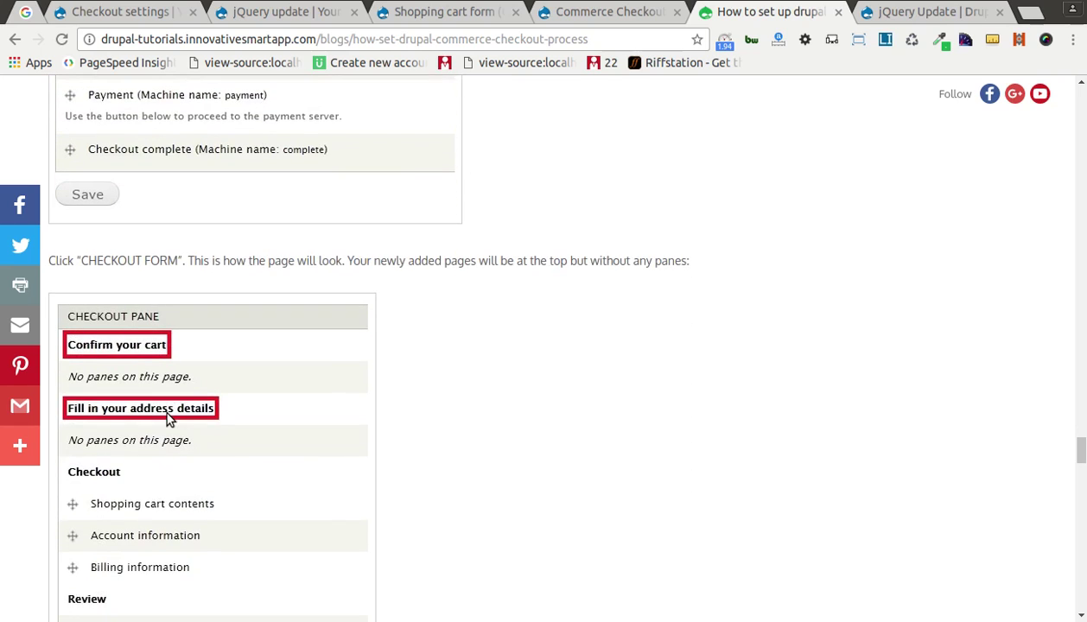
{"action": "scroll", "coordinate": [159, 363], "scroll_direction": "down", "scroll_amount": 3}
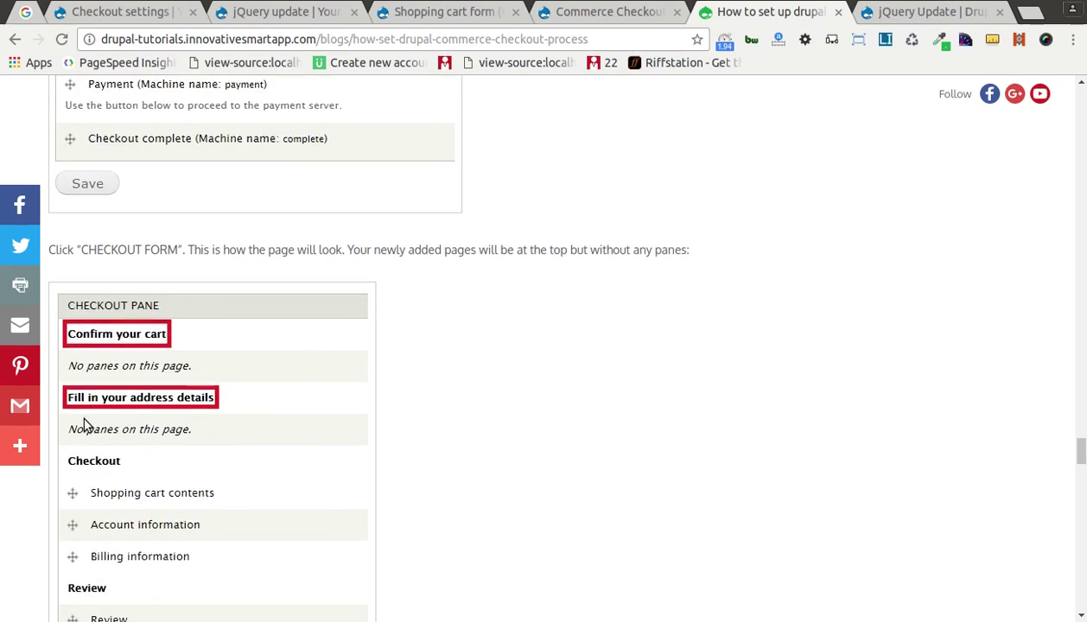
{"action": "scroll", "coordinate": [110, 465], "scroll_direction": "up", "scroll_amount": 1}
{"action": "scroll", "coordinate": [138, 457], "scroll_direction": "up", "scroll_amount": 1}
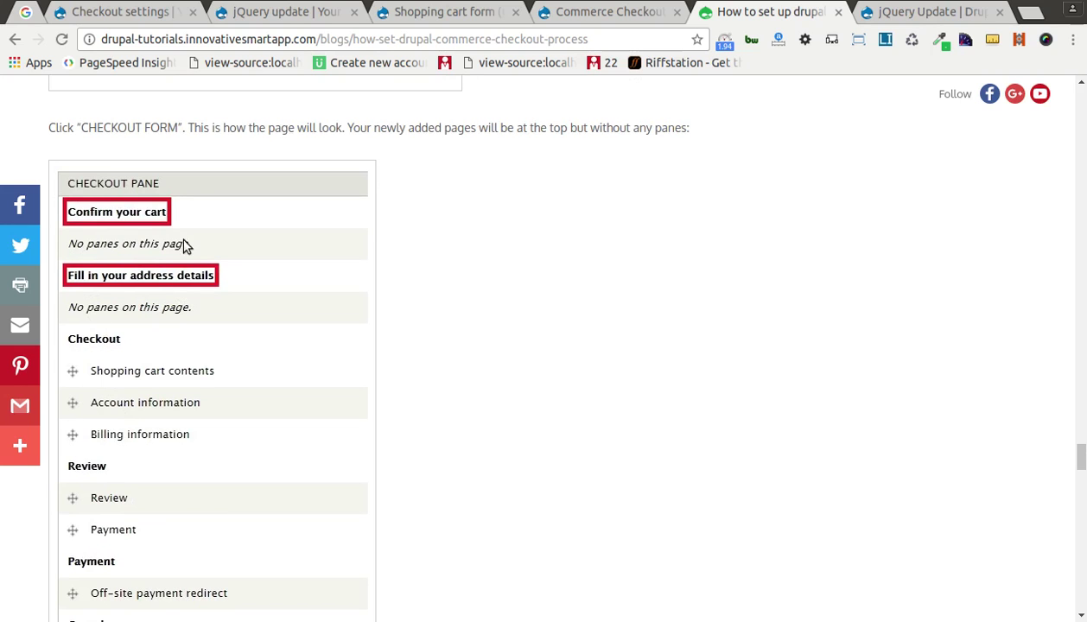
{"action": "scroll", "coordinate": [147, 368], "scroll_direction": "down", "scroll_amount": 13}
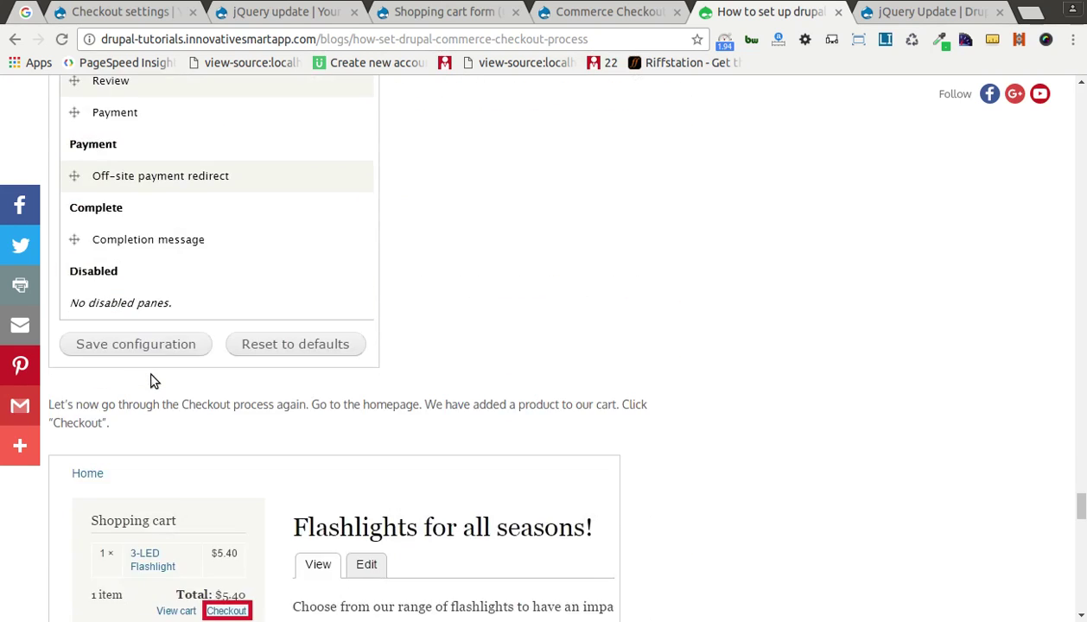
Step: Read the tutorial's last steps past the address form and compare with the store's Checkout settings
{"action": "scroll", "coordinate": [150, 381], "scroll_direction": "up", "scroll_amount": 3}
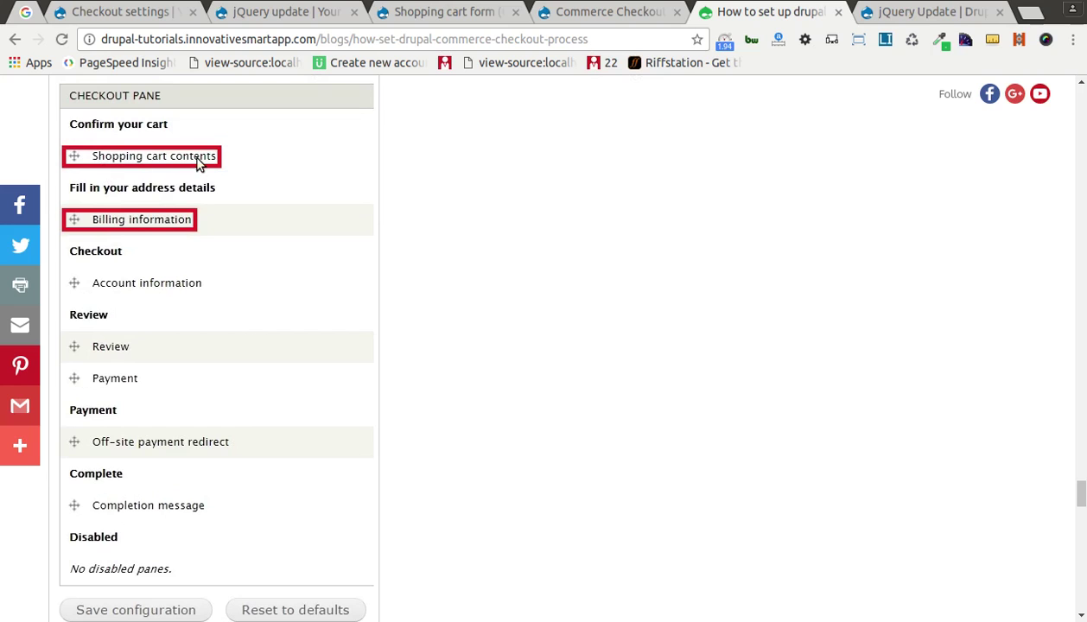
{"action": "scroll", "coordinate": [202, 427], "scroll_direction": "down", "scroll_amount": 10}
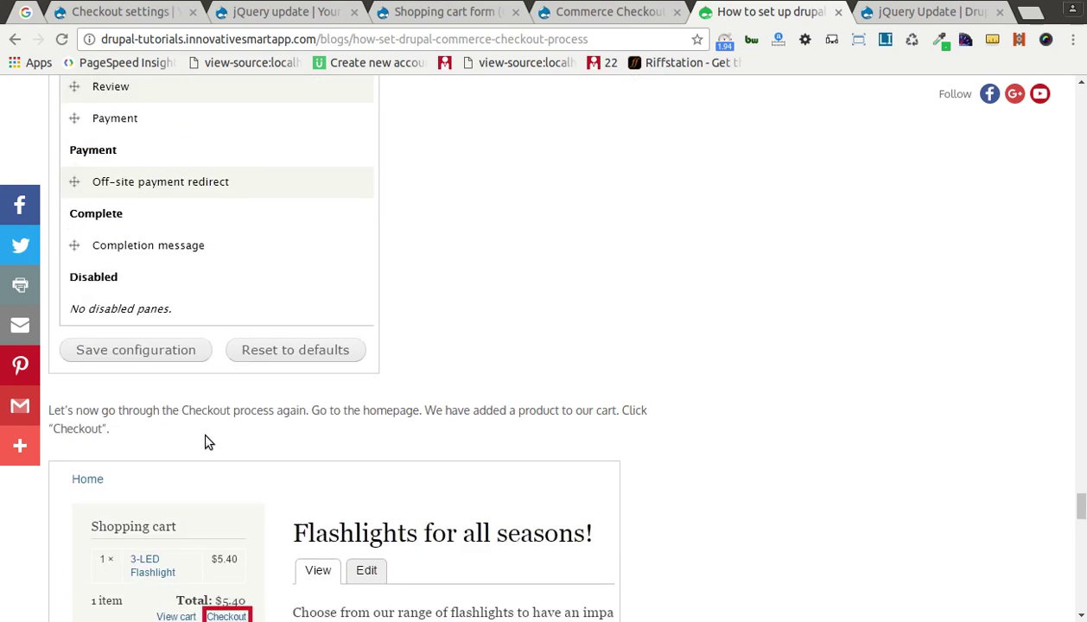
{"action": "scroll", "coordinate": [207, 438], "scroll_direction": "down", "scroll_amount": 8}
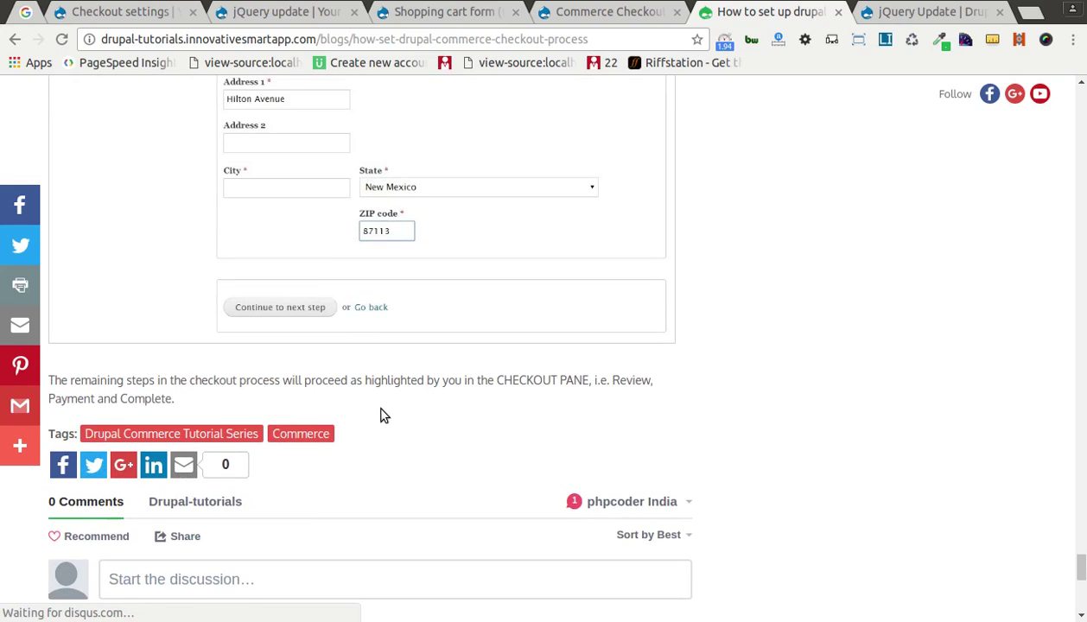
{"action": "scroll", "coordinate": [381, 413], "scroll_direction": "up", "scroll_amount": 5}
{"action": "key", "text": "alt+Tab"}
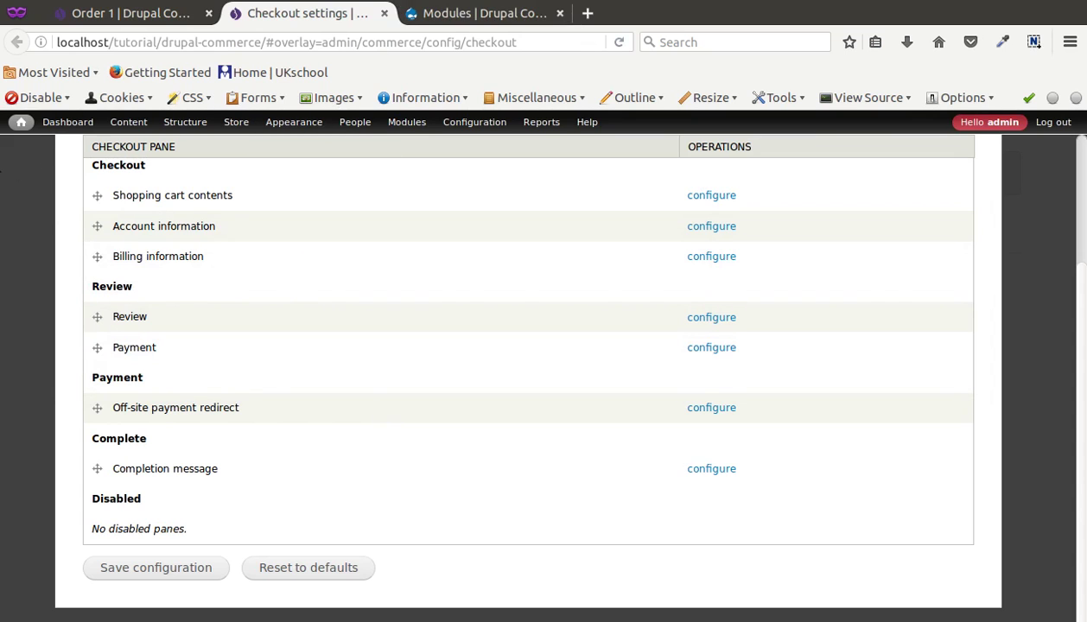
{"action": "key", "text": "alt+Tab"}
{"action": "left_click", "coordinate": [597, 17]}
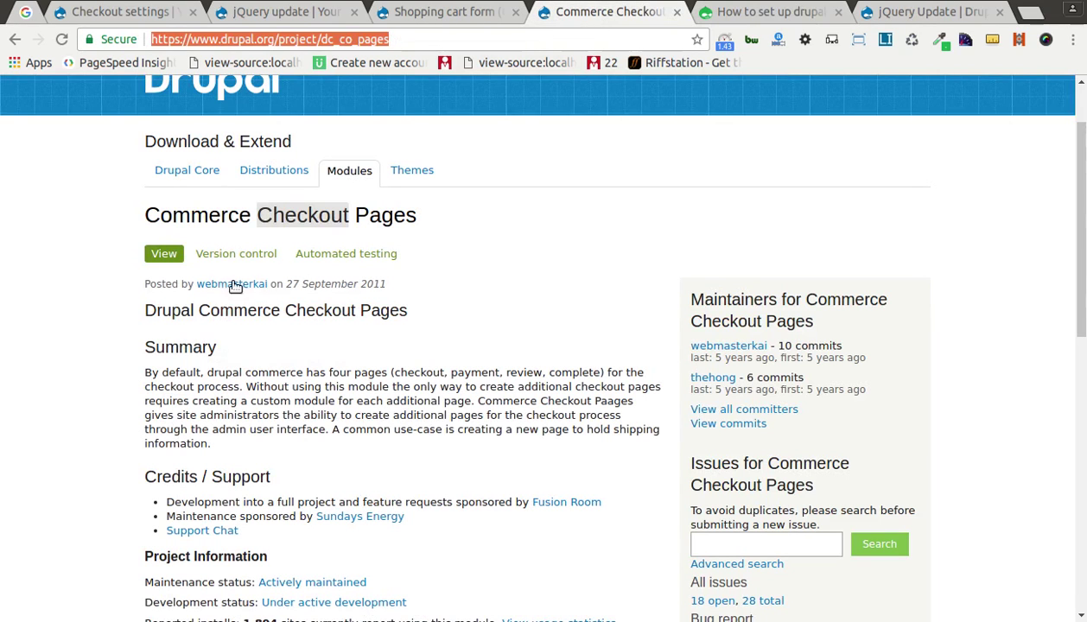
{"action": "triple_click", "coordinate": [220, 214]}
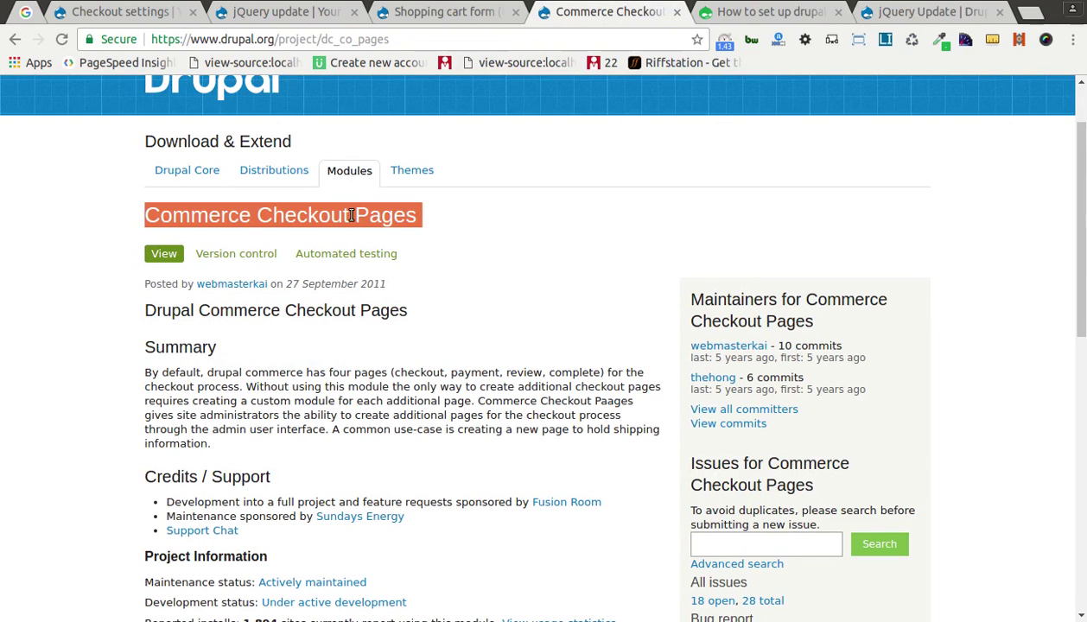
{"action": "scroll", "coordinate": [403, 255], "scroll_direction": "down", "scroll_amount": 3}
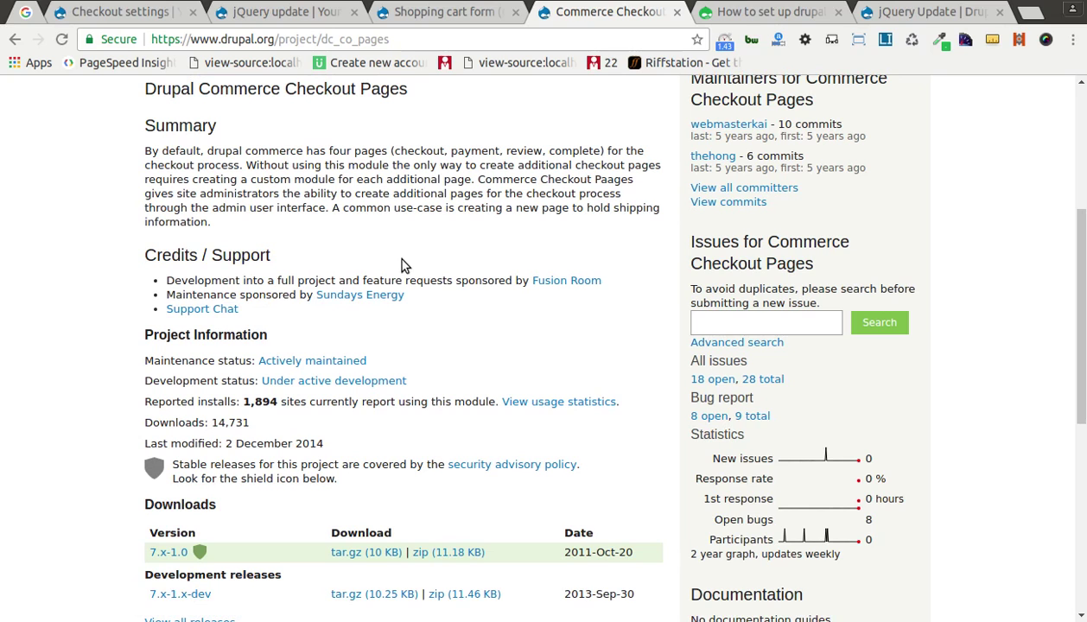
{"action": "scroll", "coordinate": [401, 264], "scroll_direction": "up", "scroll_amount": 4}
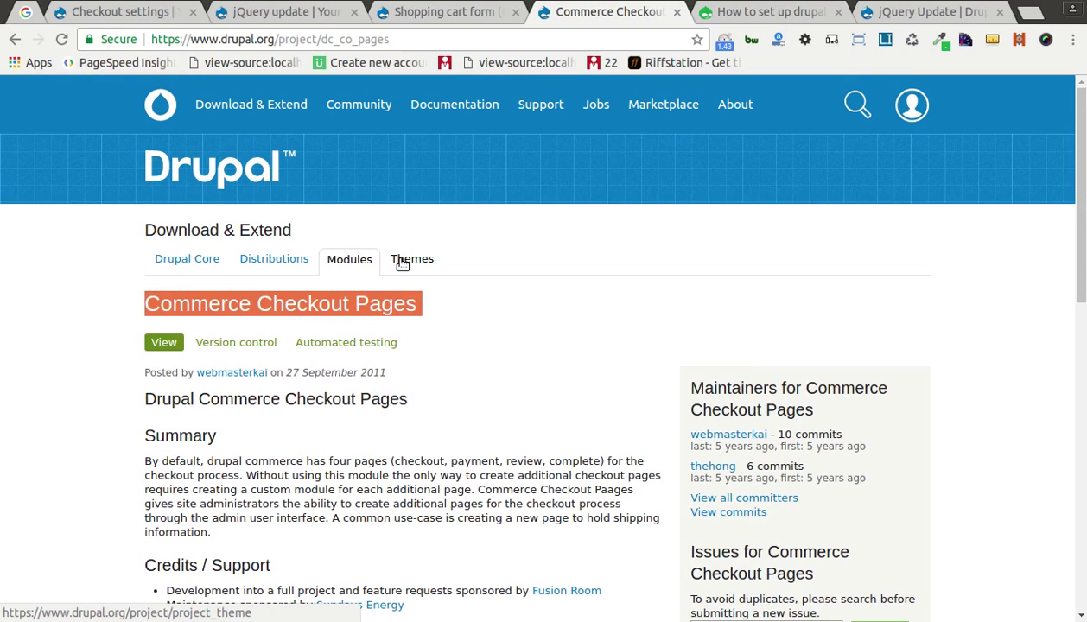
{"action": "scroll", "coordinate": [403, 263], "scroll_direction": "down", "scroll_amount": 5}
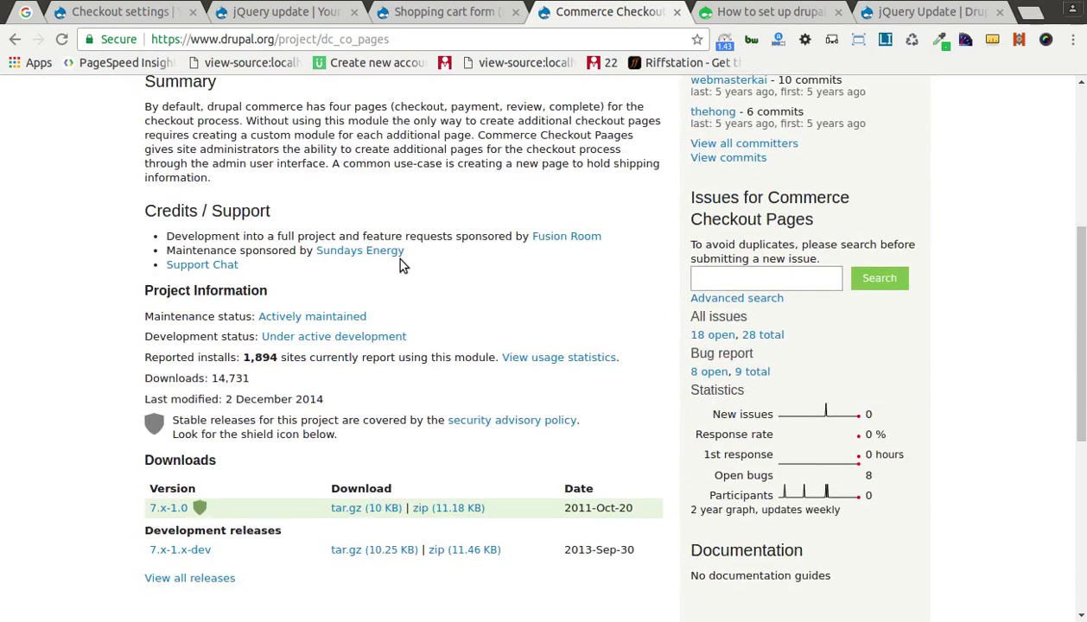
{"action": "scroll", "coordinate": [401, 261], "scroll_direction": "up", "scroll_amount": 4}
{"action": "scroll", "coordinate": [519, 233], "scroll_direction": "up", "scroll_amount": 2}
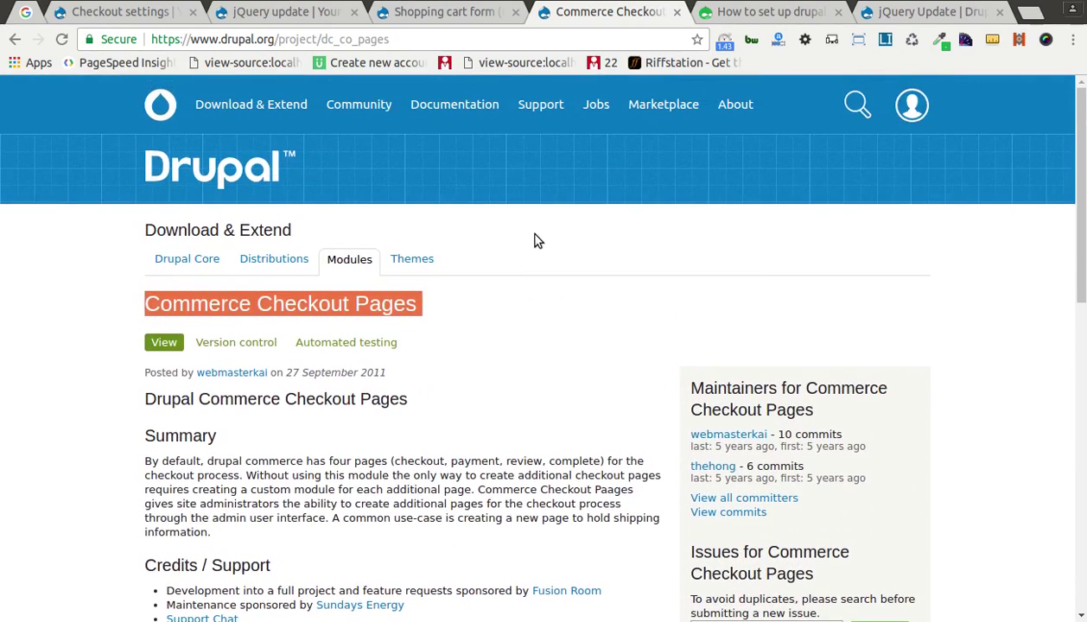
{"action": "scroll", "coordinate": [444, 284], "scroll_direction": "down", "scroll_amount": 5}
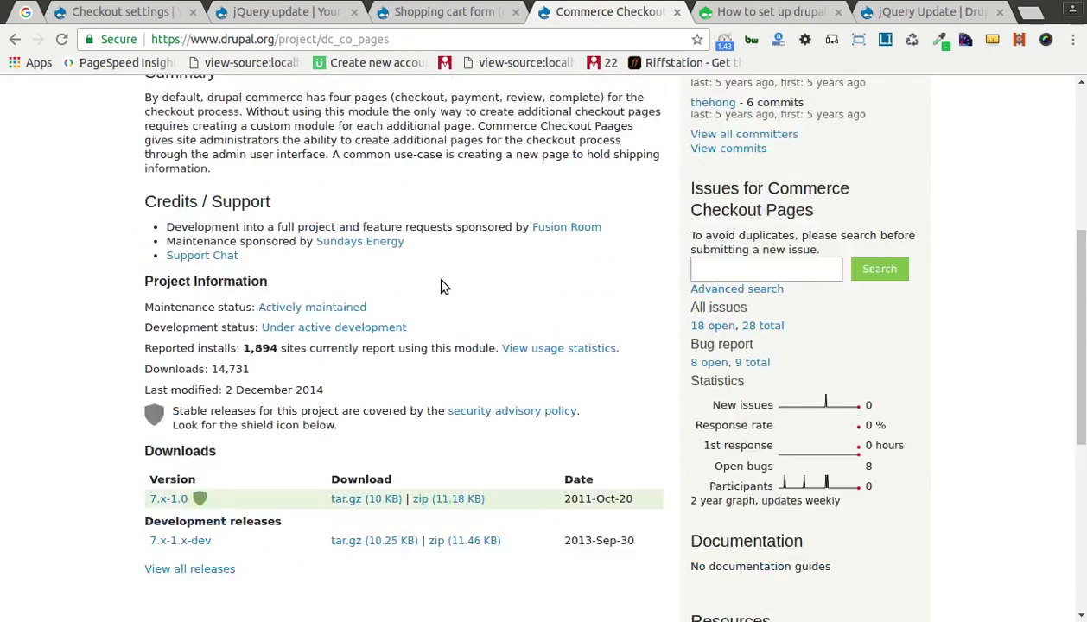
{"action": "scroll", "coordinate": [441, 280], "scroll_direction": "up", "scroll_amount": 4}
{"action": "double_click", "coordinate": [279, 215]}
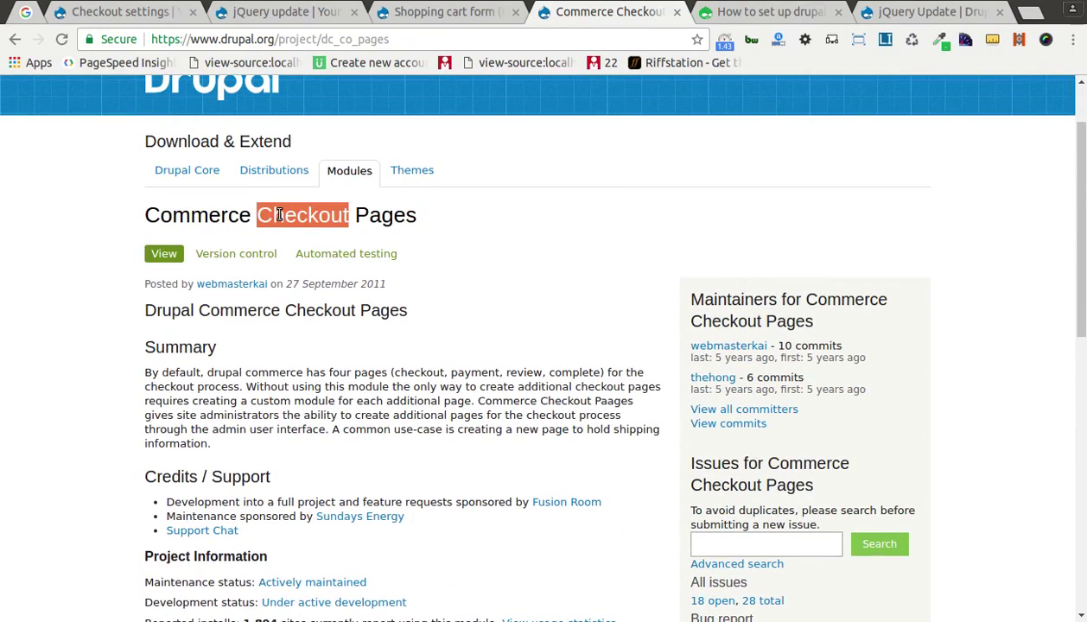
{"action": "triple_click", "coordinate": [279, 215]}
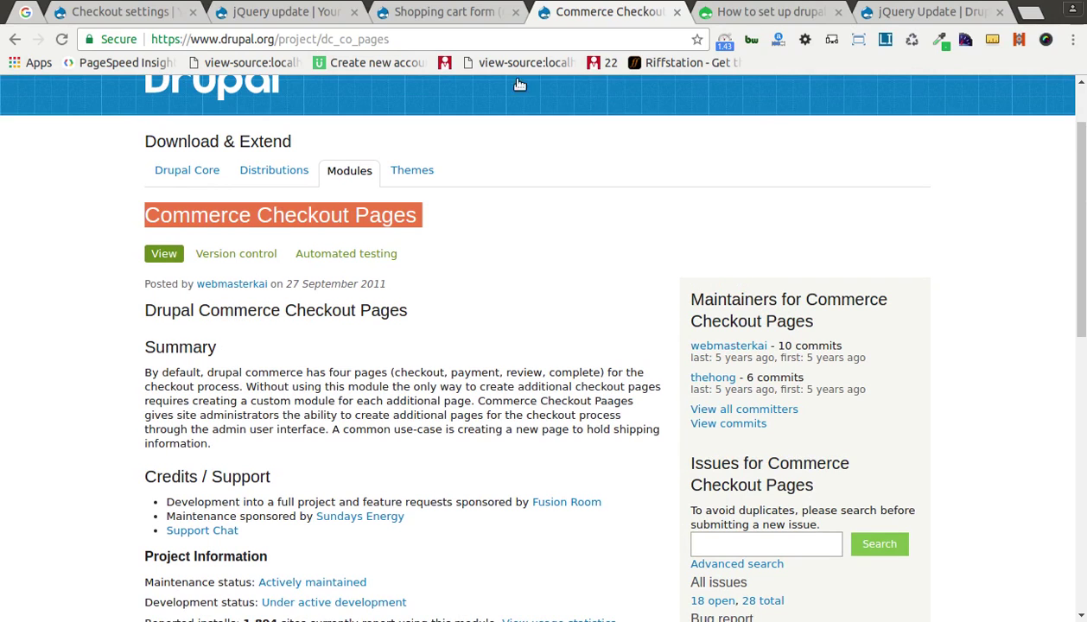
{"action": "key", "text": "alt+Tab"}
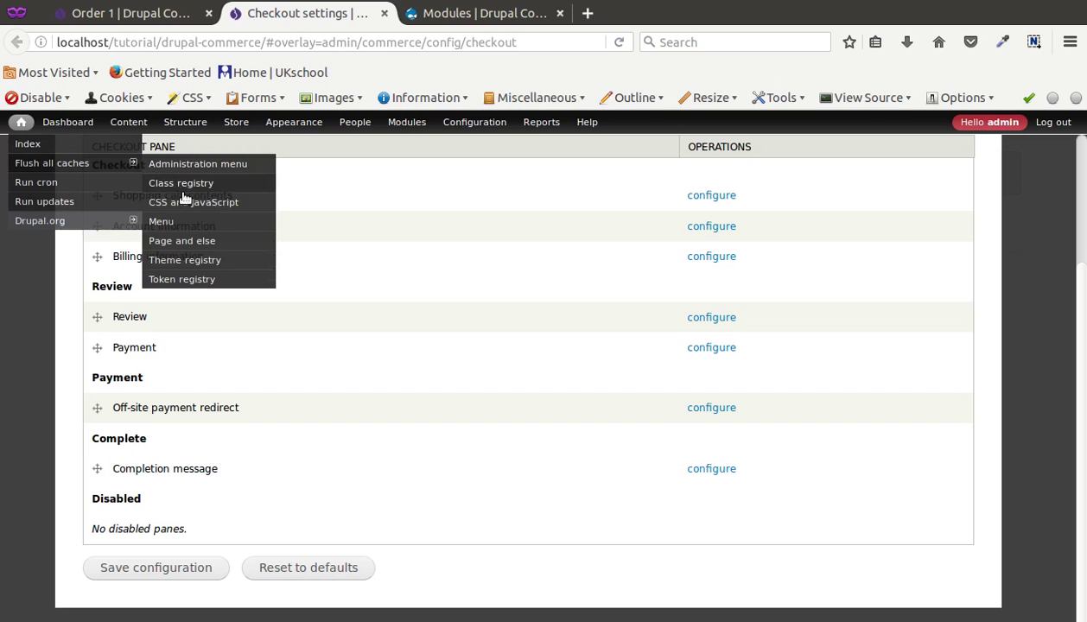